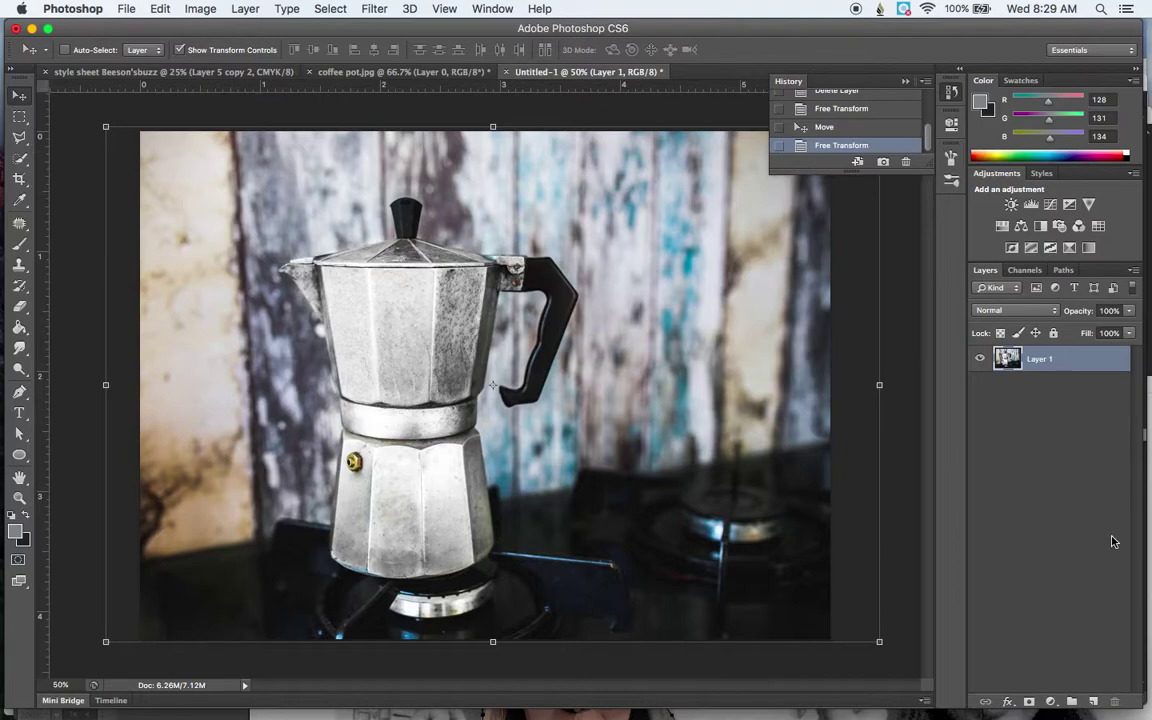
- Add an empty Layer 2 above the photo and choose the Pen tool in Path mode
key("super+shift+n")
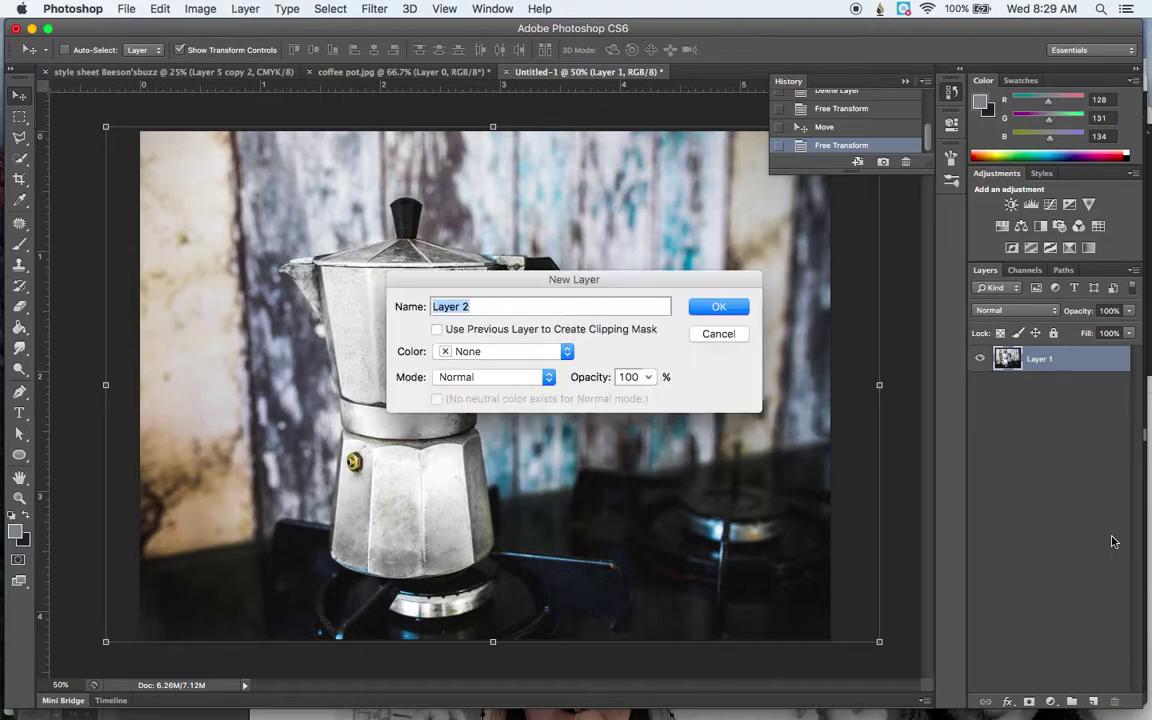
key("Return")
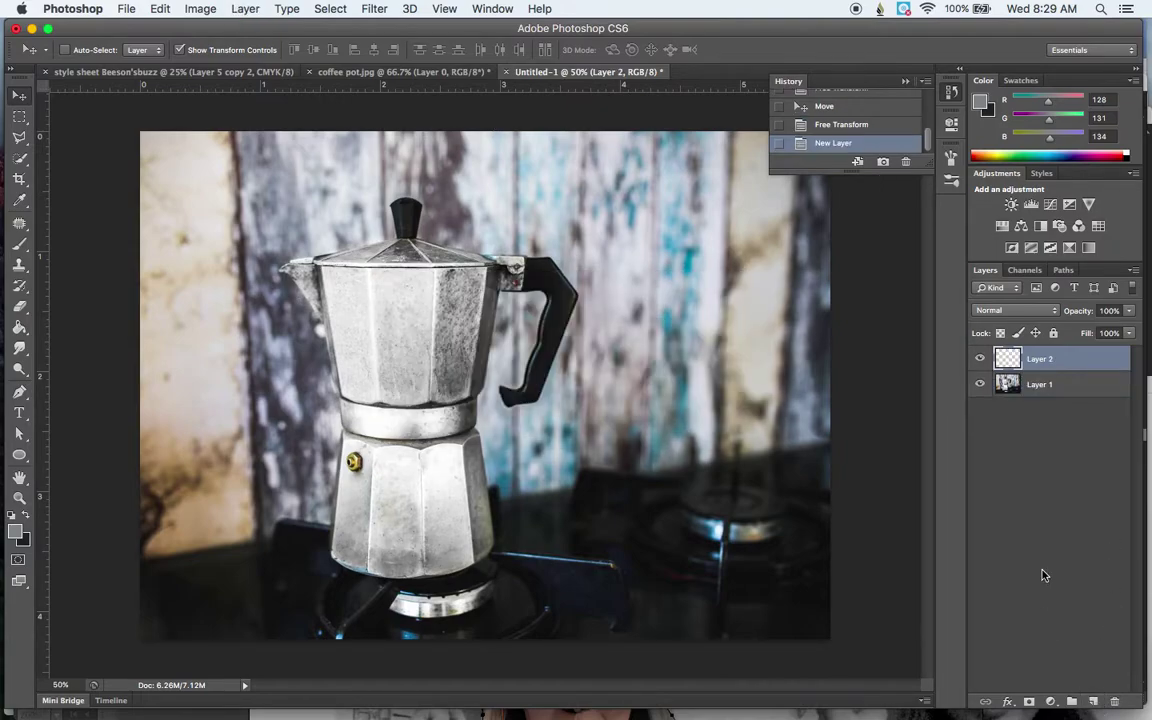
left_click(18, 392)
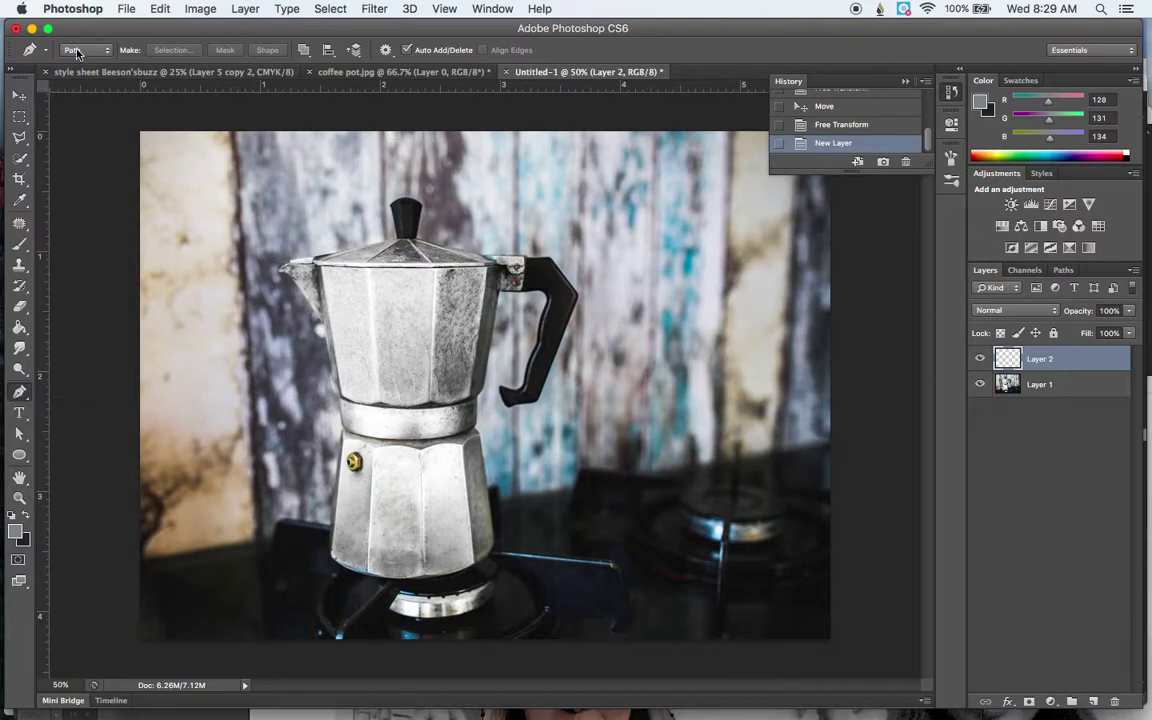
- Lock the photo layer, Layer 1, against all edits
left_click(1080, 386)
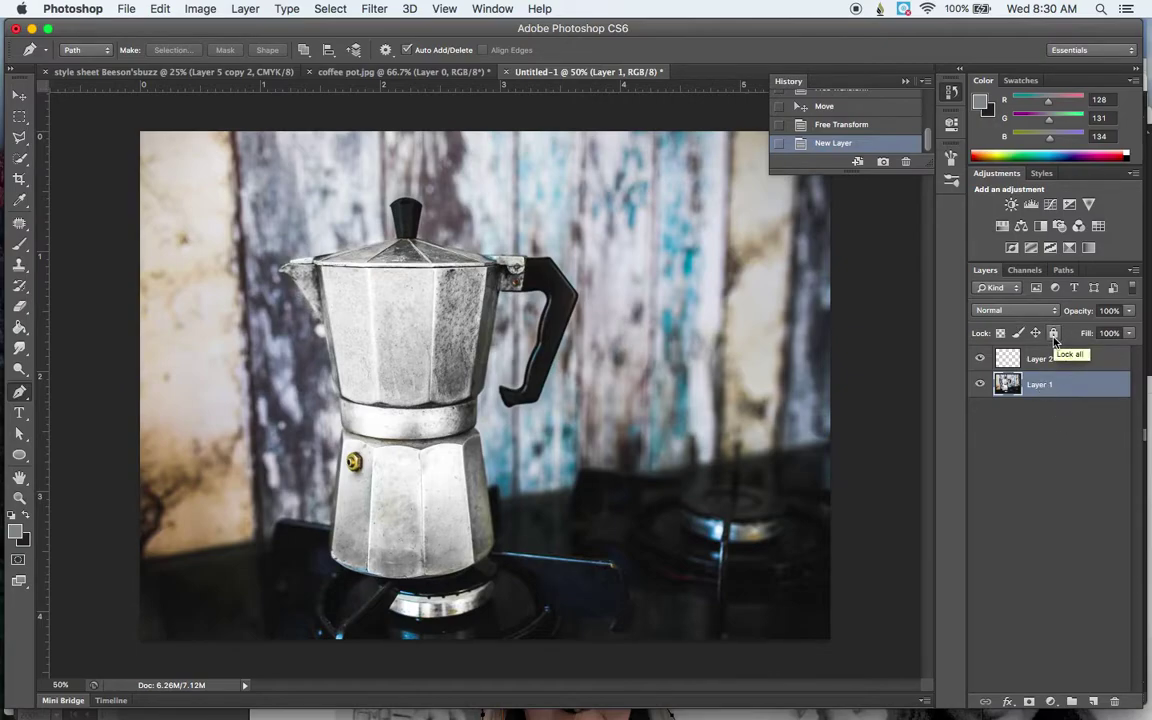
left_click(1054, 339)
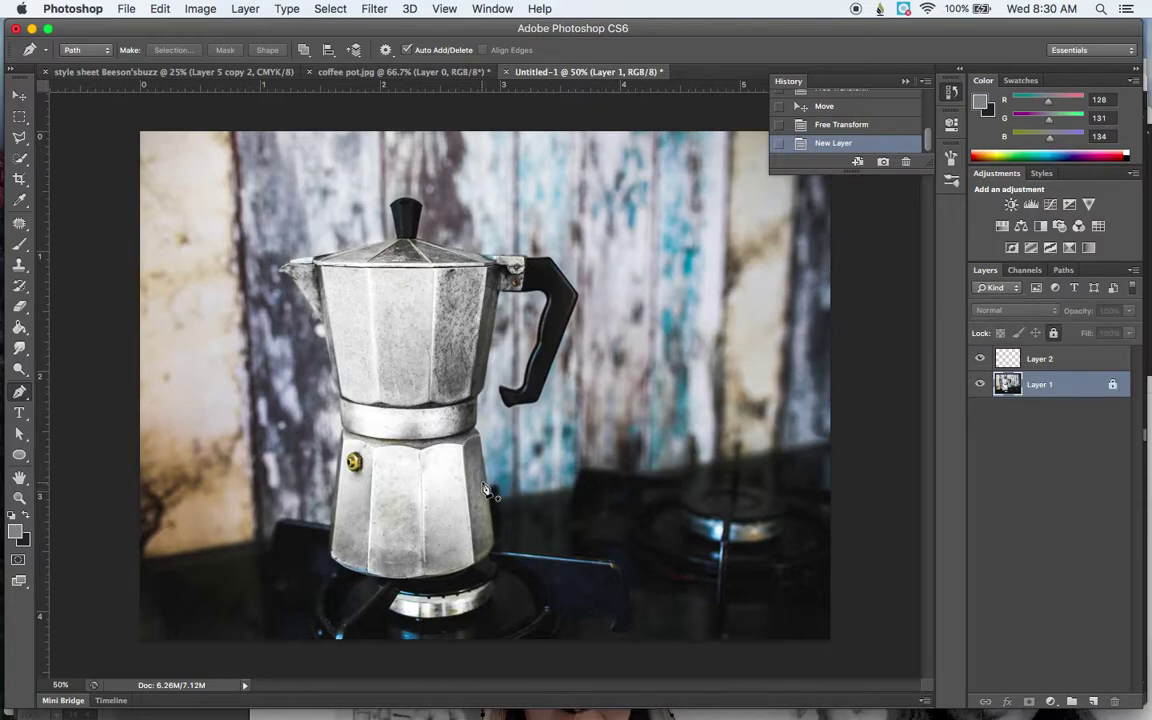
scroll(483, 487, "up", 1)
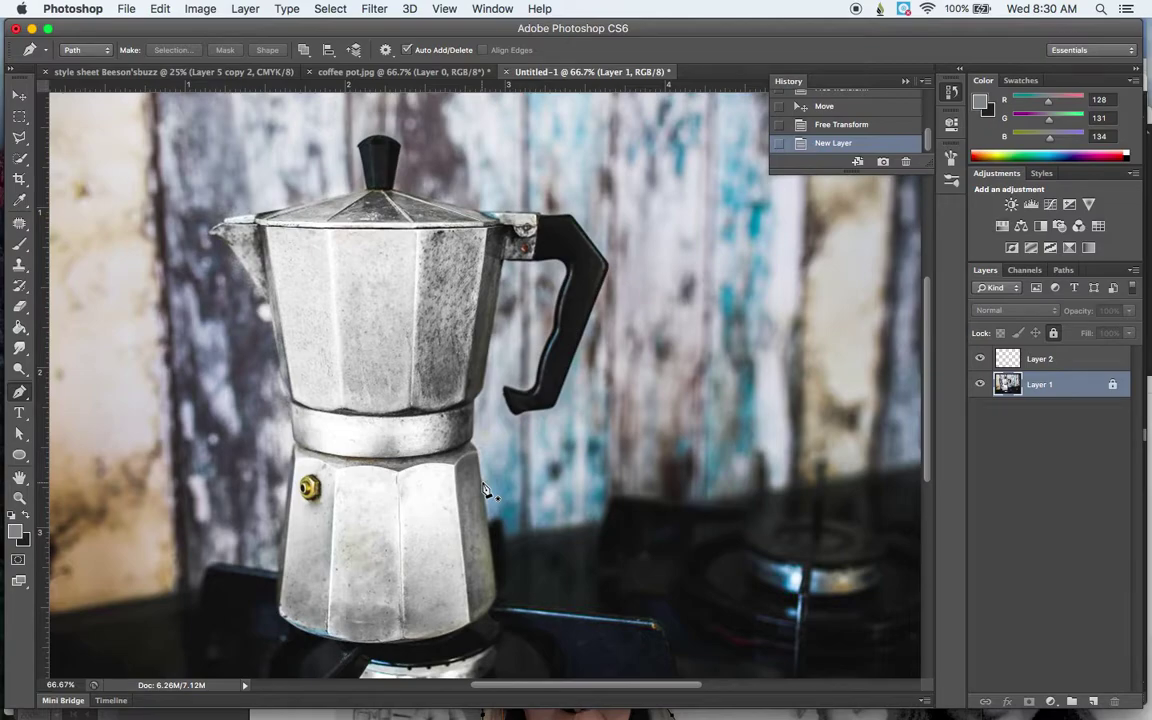
- Start the path at the handle's top edge and trace down its edge with corner points
left_click(506, 263)
left_click(546, 266)
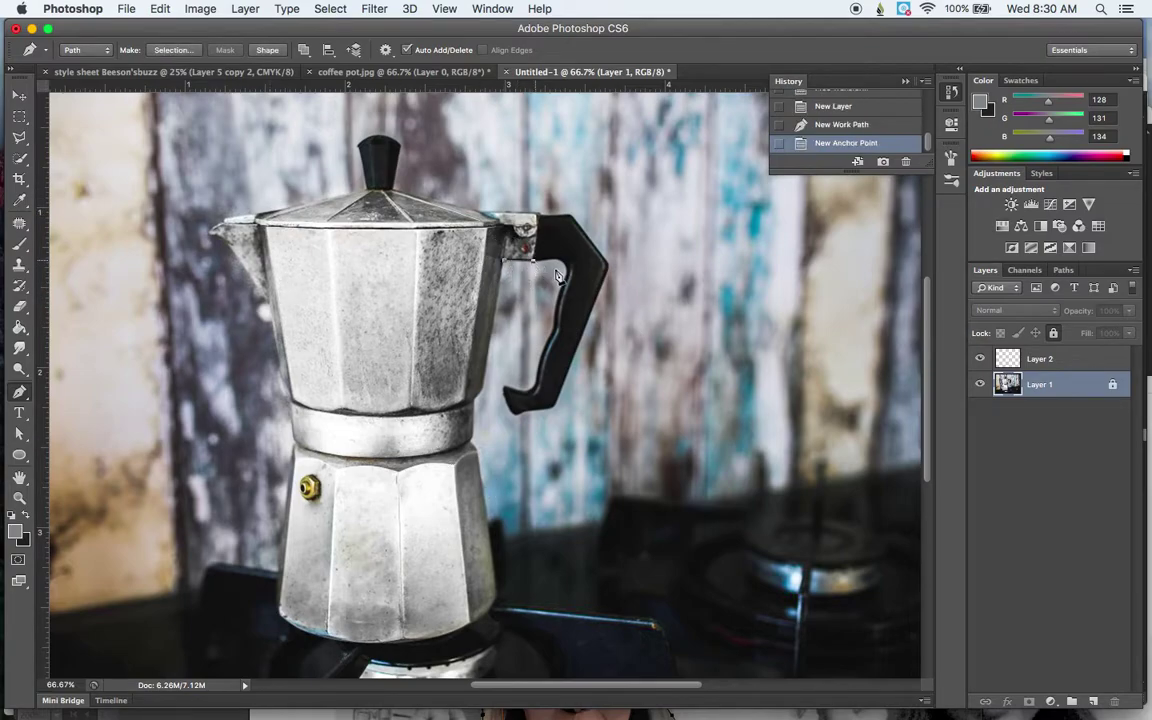
left_click_drag(566, 281, 497, 392)
left_click(566, 282, "alt")
left_click(555, 334, "alt")
left_click(537, 386, "alt")
left_click(517, 398, "alt")
left_click(517, 398)
key("super+z")
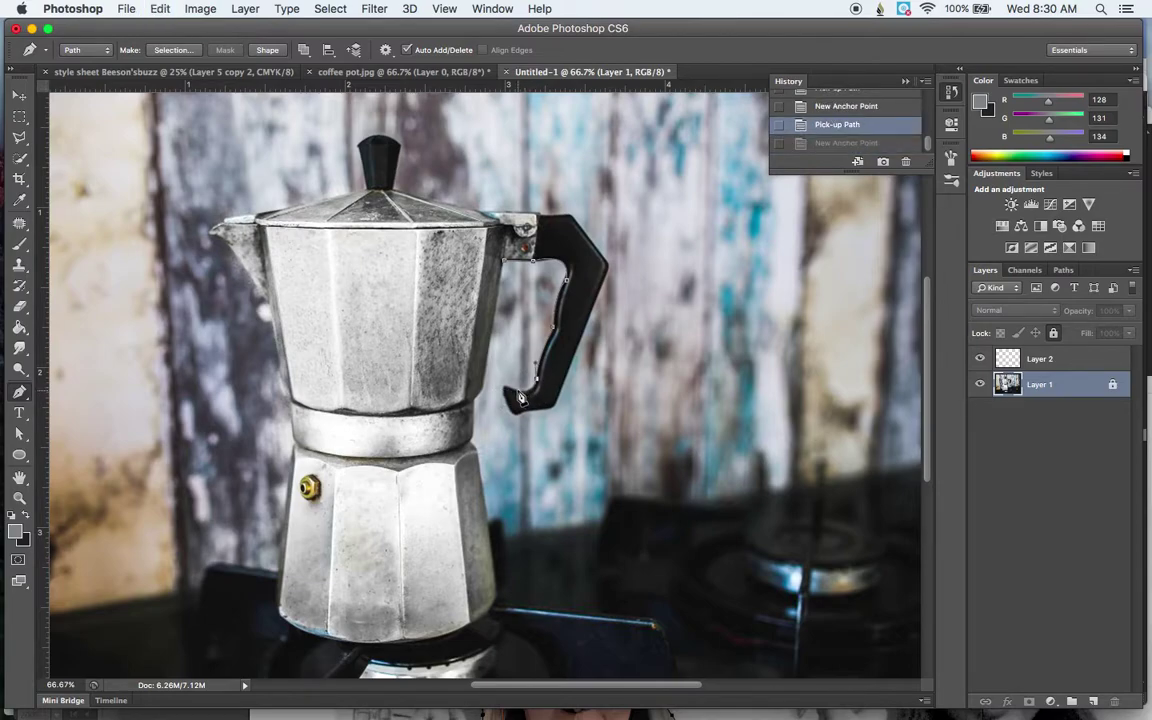
- Trace the handle's lower inner edge to its bottom, zooming in to 100%
left_click(505, 392)
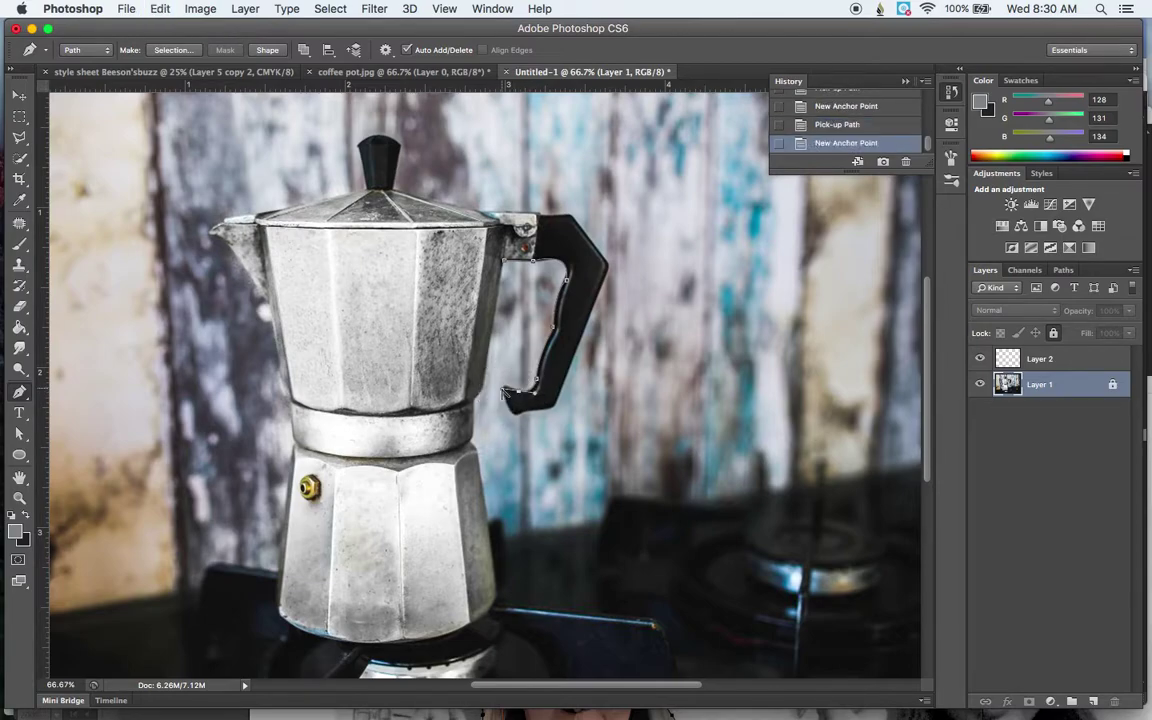
left_click(515, 397, "alt")
left_click(512, 410)
left_click(512, 410, "alt")
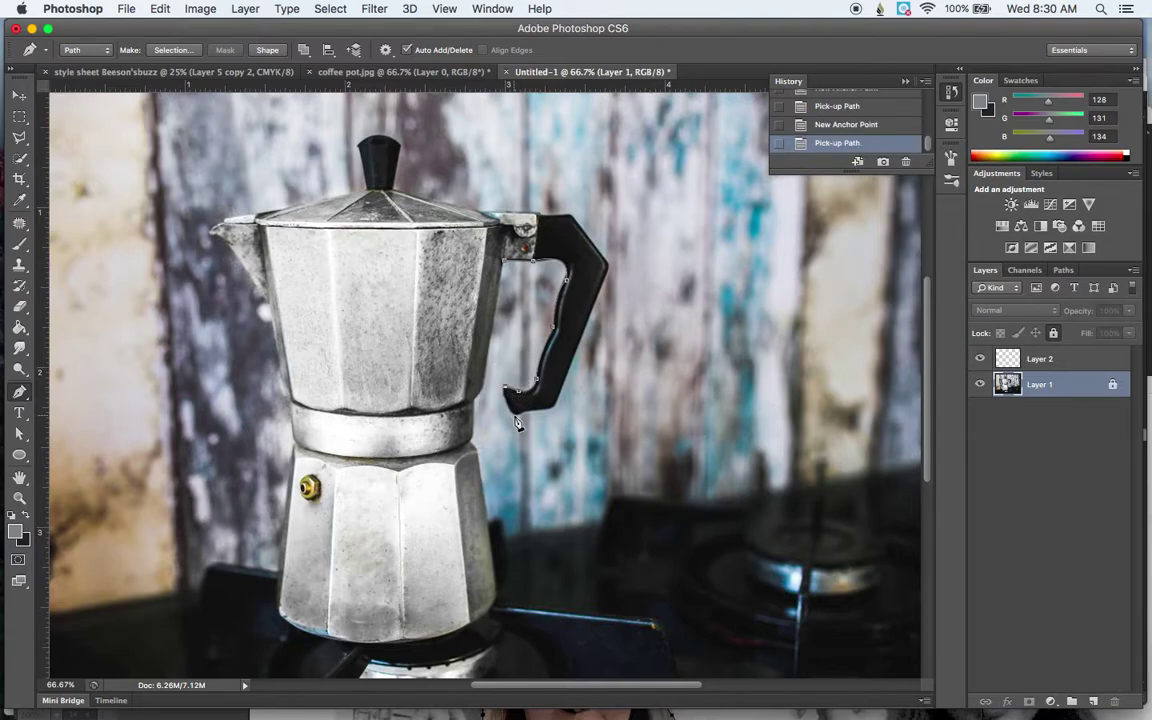
left_click(527, 428)
left_click(529, 421, "alt")
left_click(528, 417)
left_click(529, 420, "alt")
key("super+plus")
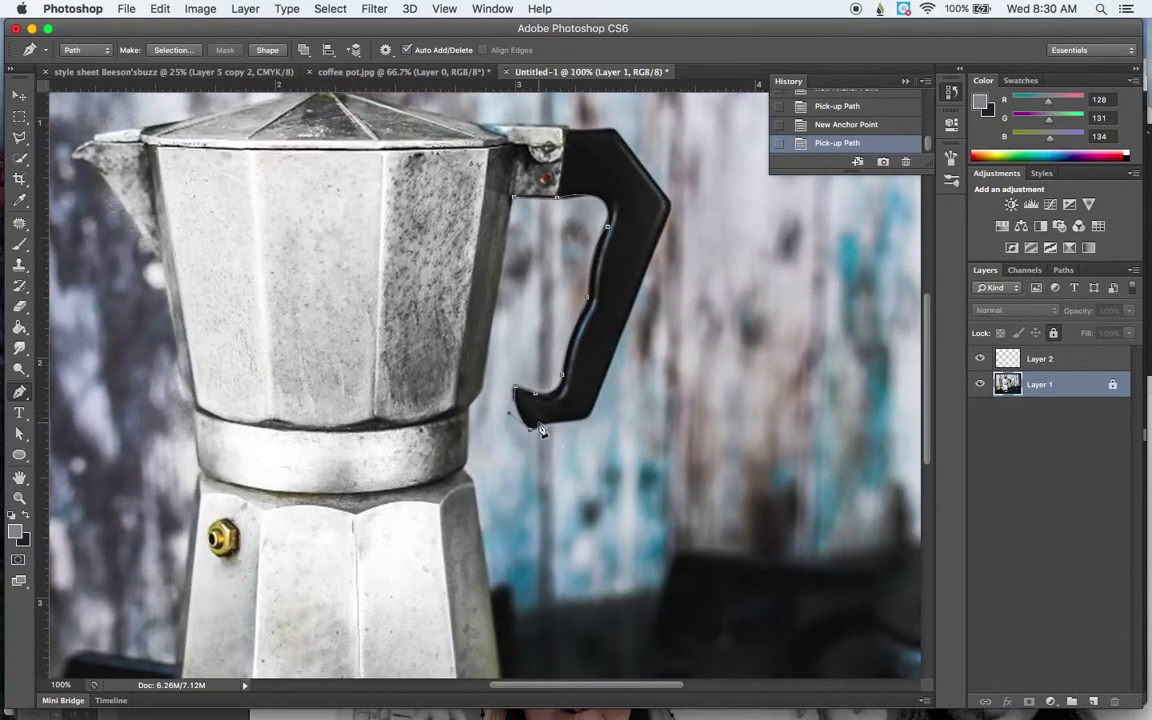
- Carry the path along the handle's bottom tip and up its outer edge
left_click(544, 424)
left_click(580, 422)
left_click(596, 408)
left_click(596, 412)
left_click(670, 212)
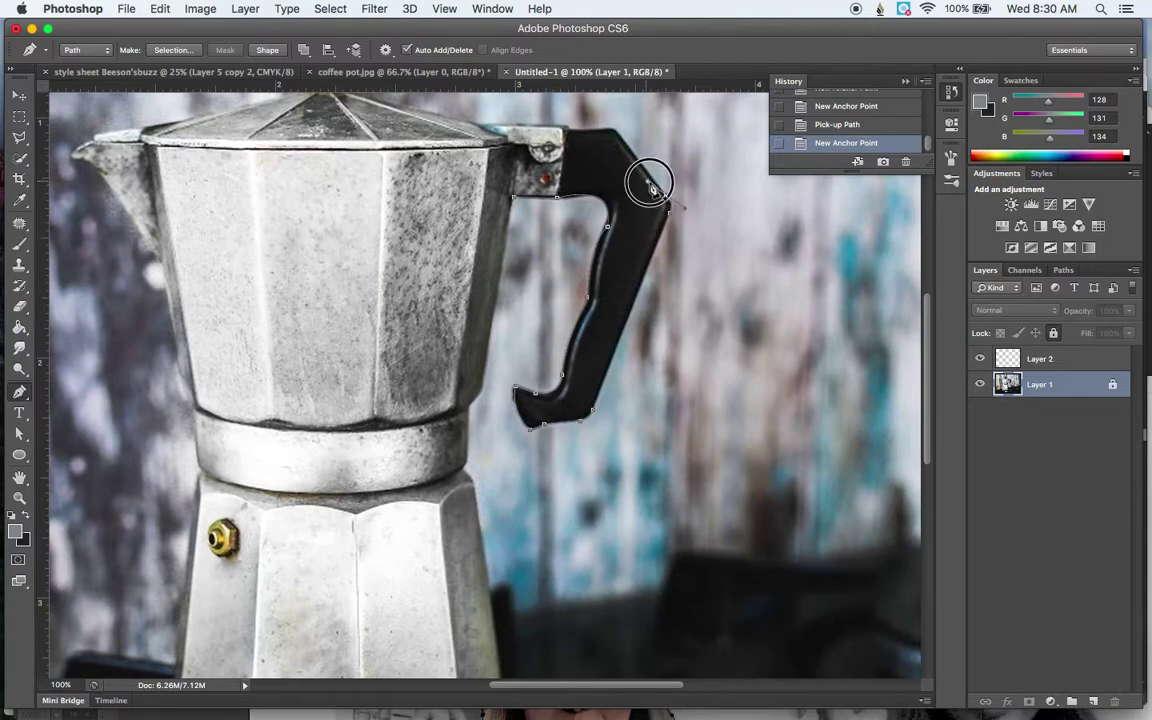
left_click(664, 197)
key("super+alt+z")
key("super+alt+z")
left_click(612, 133)
left_click(607, 132)
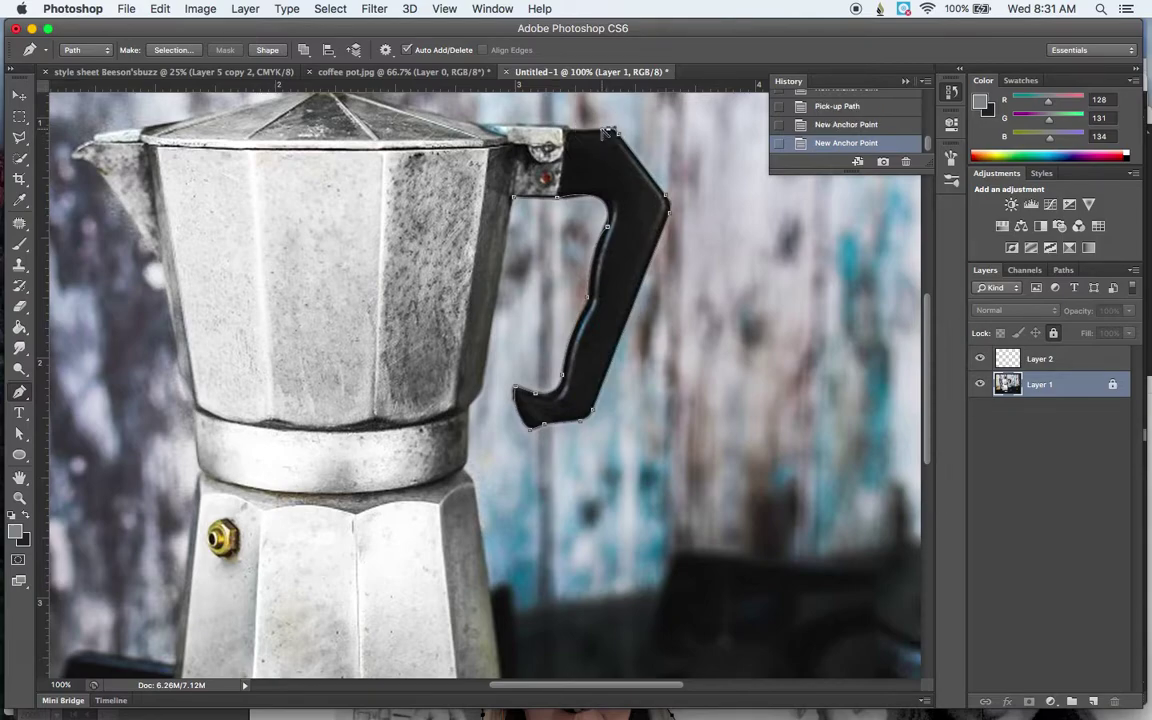
key("super+alt+z")
key("super+alt+z")
- Place a corner at the handle's top and run along the pot's top to the knob's base
left_click(572, 134)
left_click(508, 130)
left_click(481, 131)
scroll(481, 131, "up", 5)
scroll(481, 131, "left", 5)
left_click(441, 190)
- Trace around the lid knob and across to the lid's left edge
left_click(408, 108)
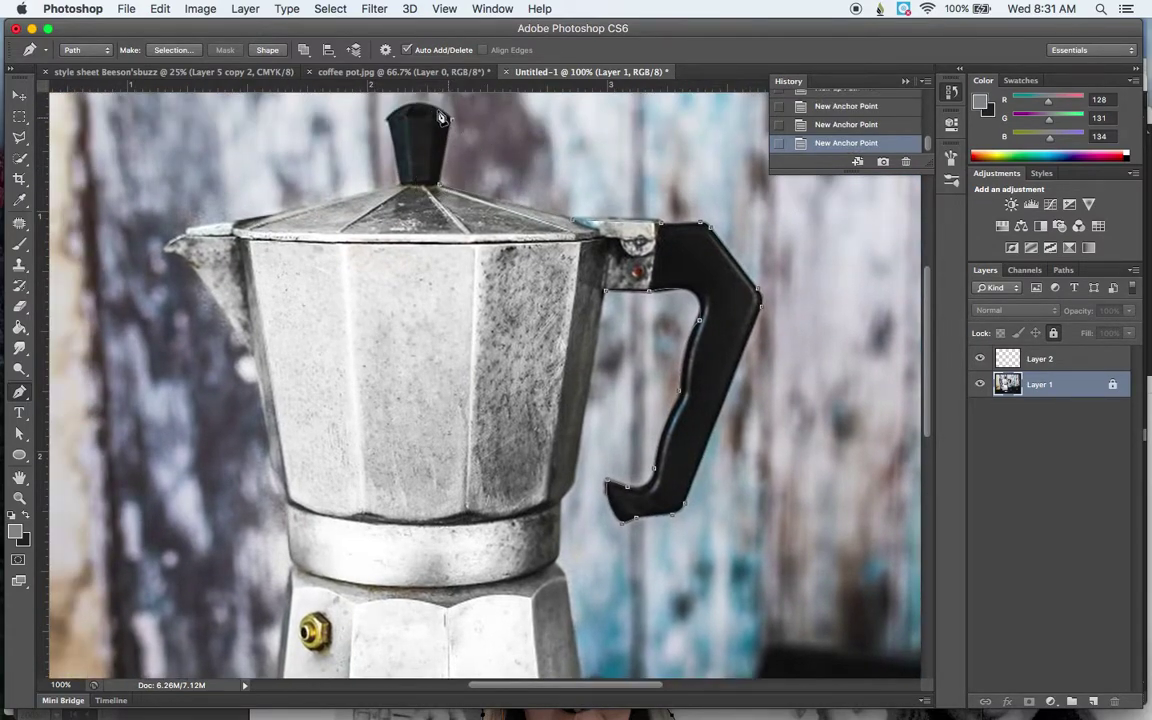
left_click(387, 117)
left_click(386, 122)
left_click(392, 121)
left_click(404, 188)
left_click(232, 221)
- Outline the spout tip and continue down the pot's upper left side
left_click(186, 228)
left_click(166, 255)
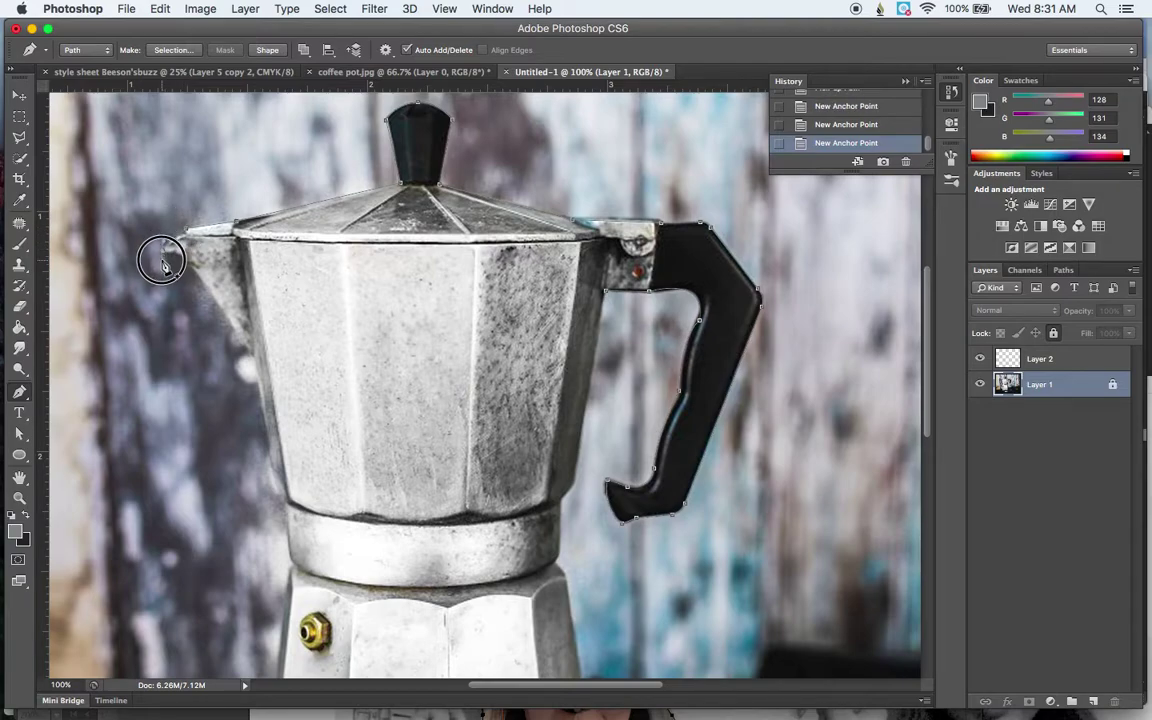
left_click(164, 244)
left_click(191, 270)
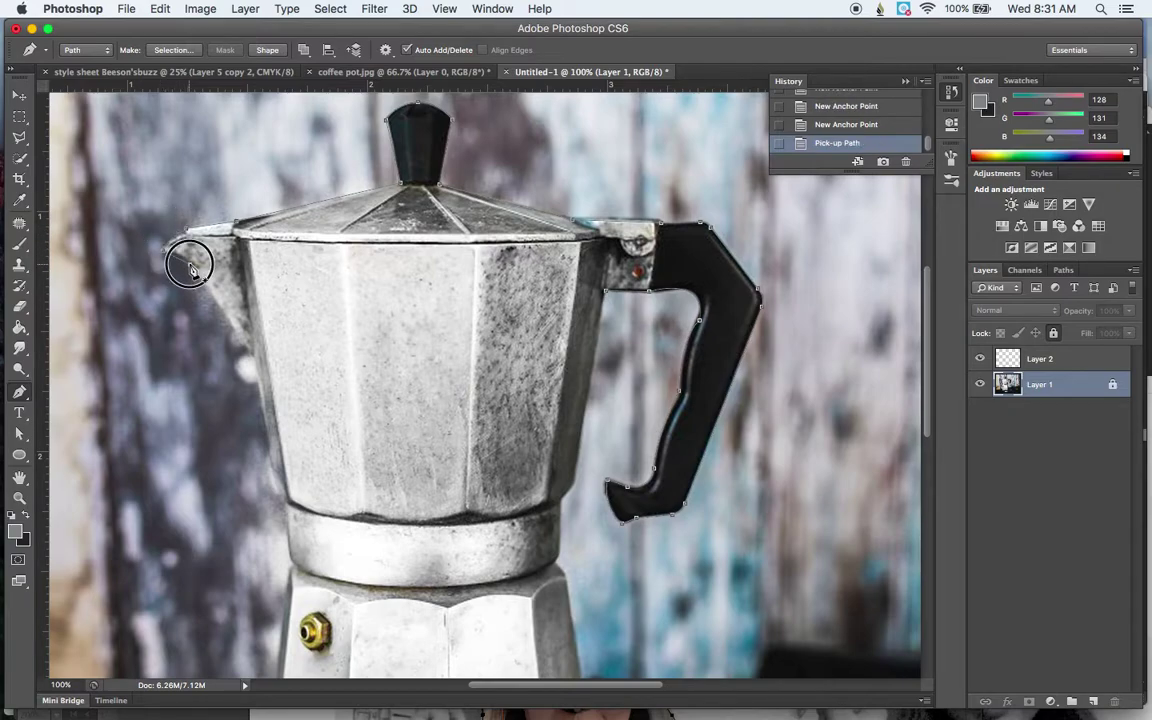
left_click(254, 362)
scroll(256, 365, "down", 3)
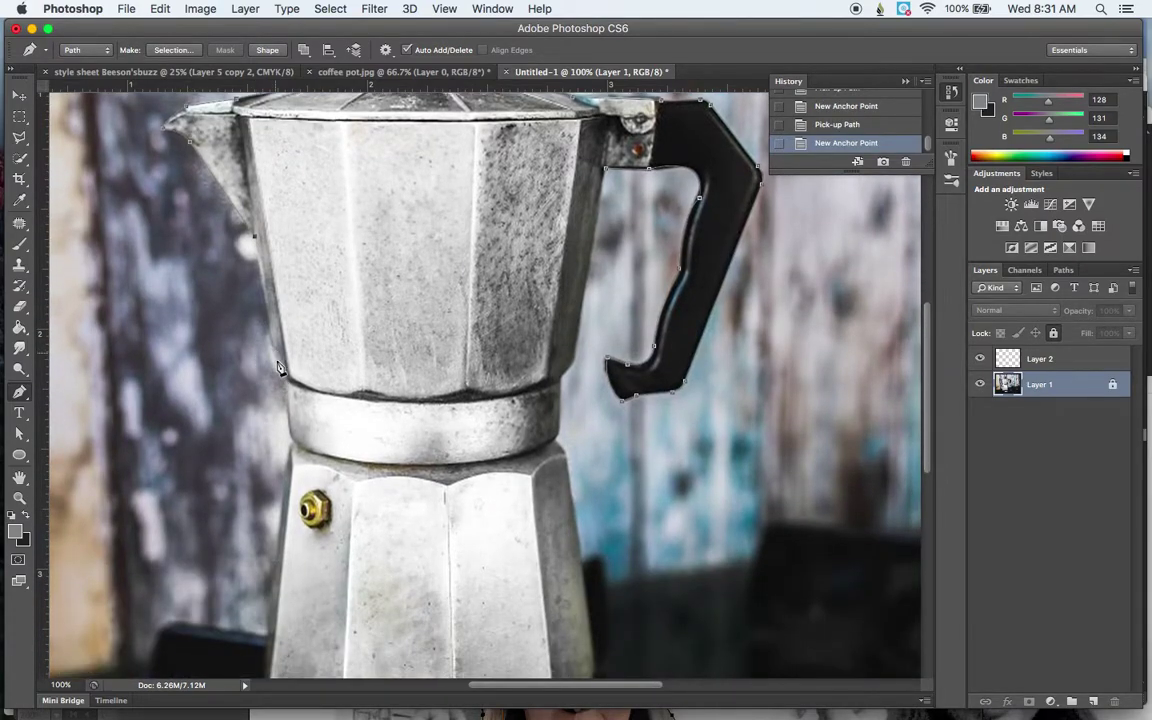
left_click(278, 370)
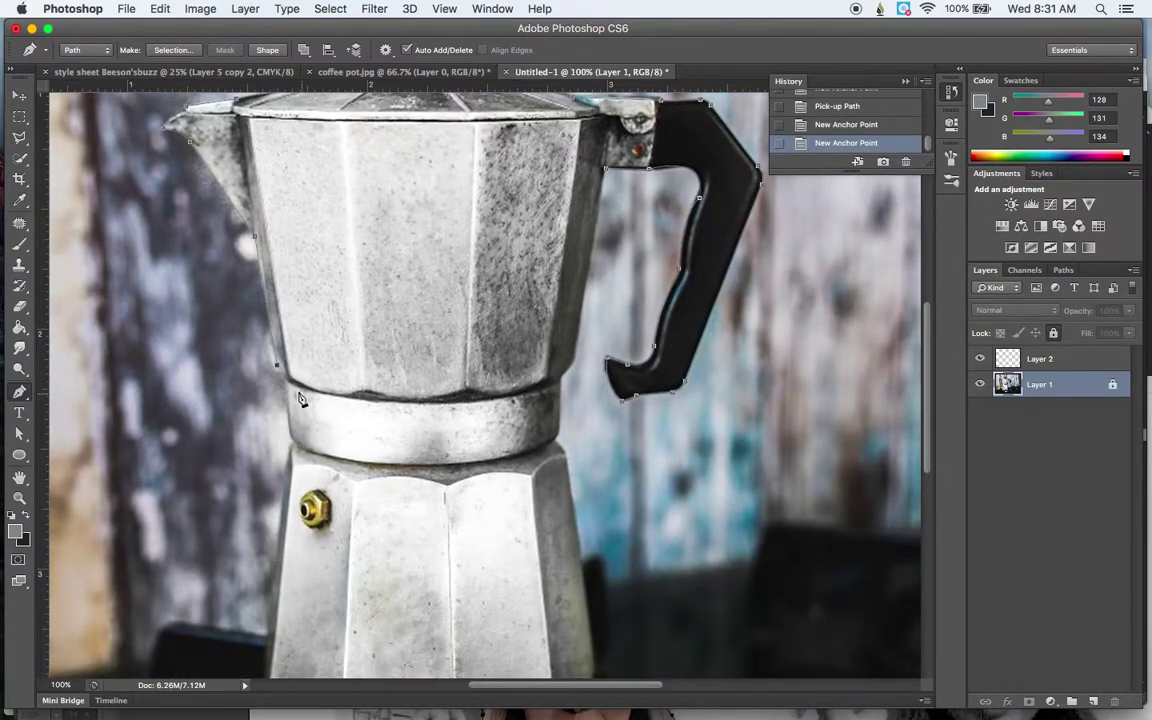
left_click(286, 388)
- Trace past the collar and curve around the base's bottom to its lower right
left_click(292, 437)
left_click(300, 452)
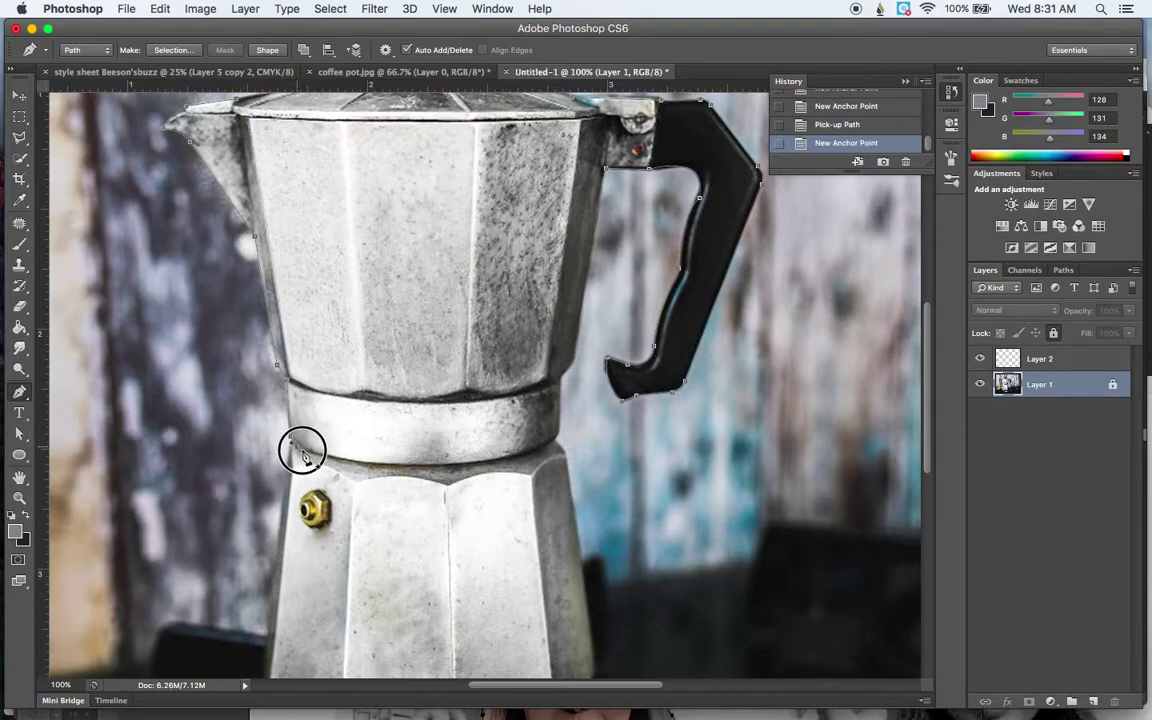
left_click(300, 452)
left_click(262, 405)
scroll(296, 458, "down", 5)
left_click(336, 551)
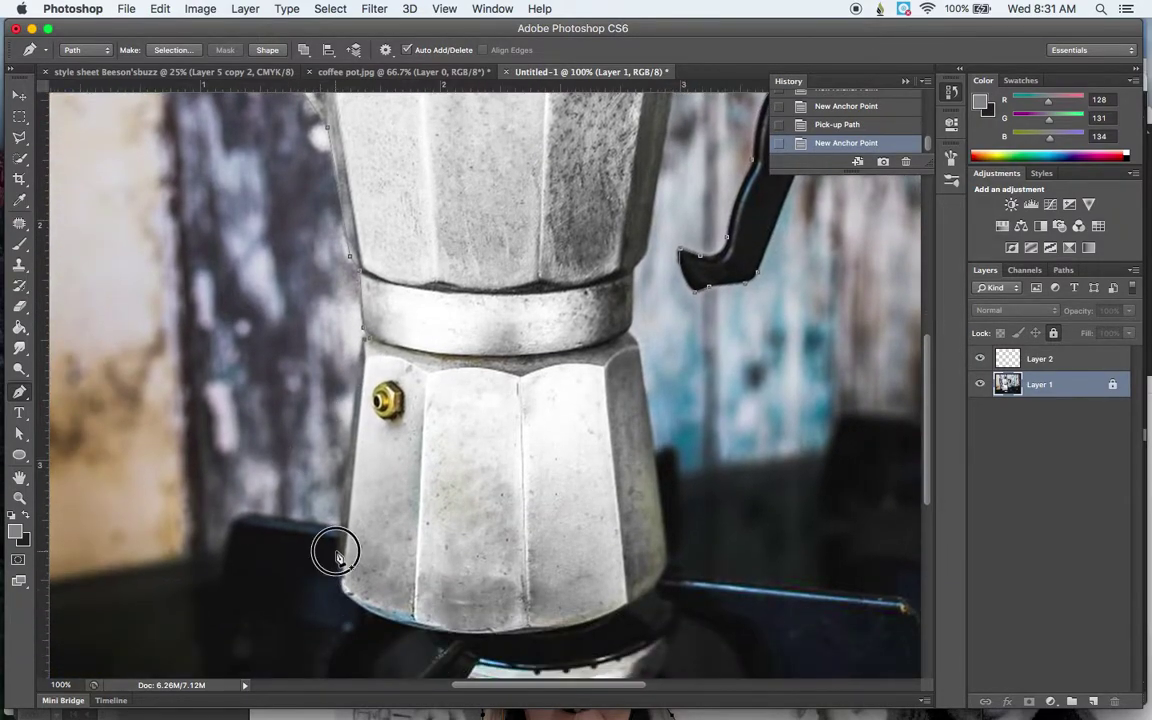
left_click(343, 594)
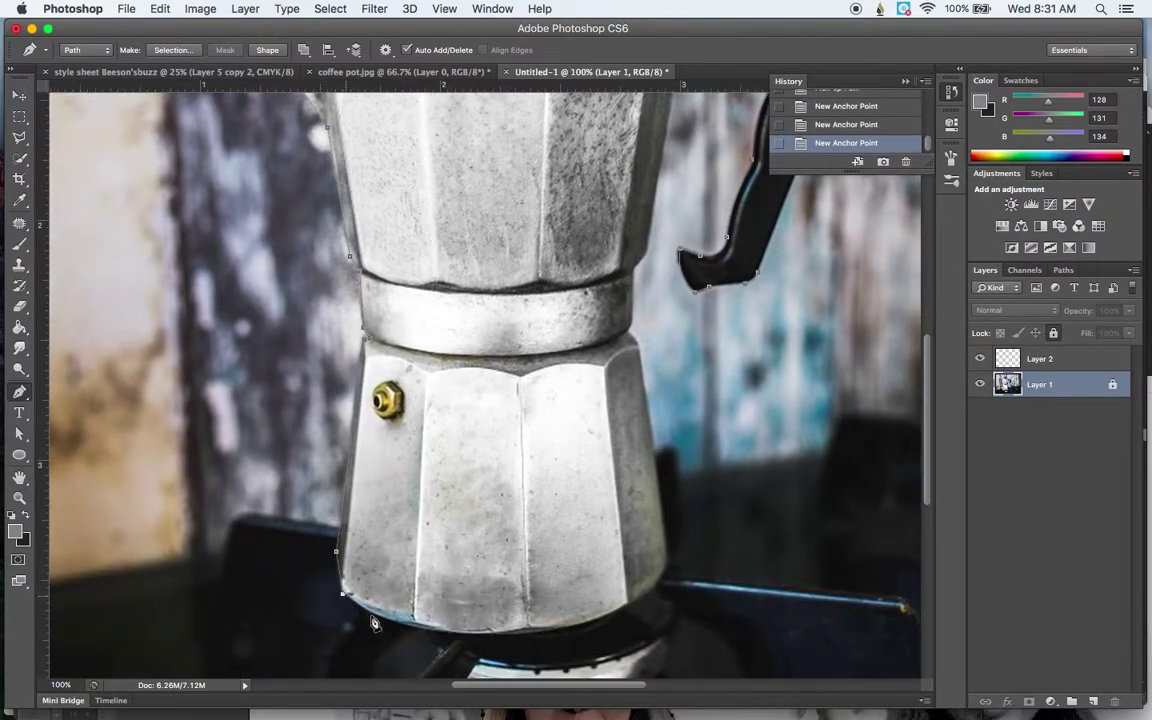
left_click_drag(483, 635, 572, 638)
left_click(483, 634)
left_click_drag(667, 567, 707, 489)
left_click(669, 570)
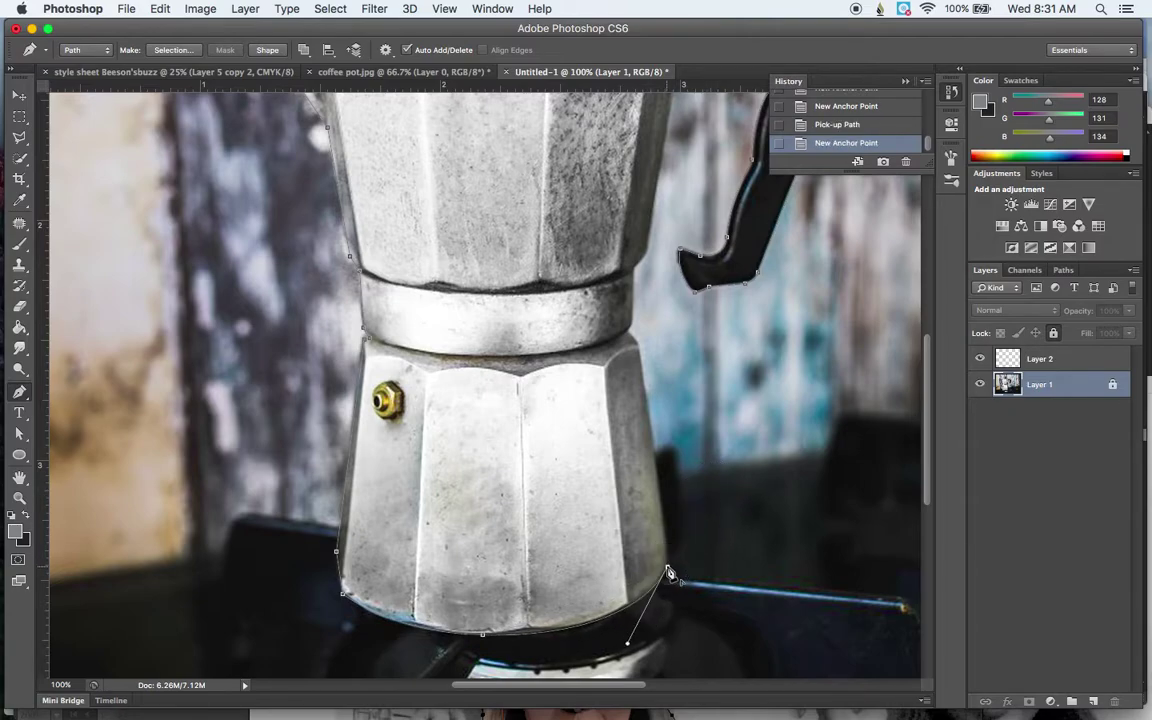
- Run the path up the pot's right side and close it at the handle
left_click(631, 334)
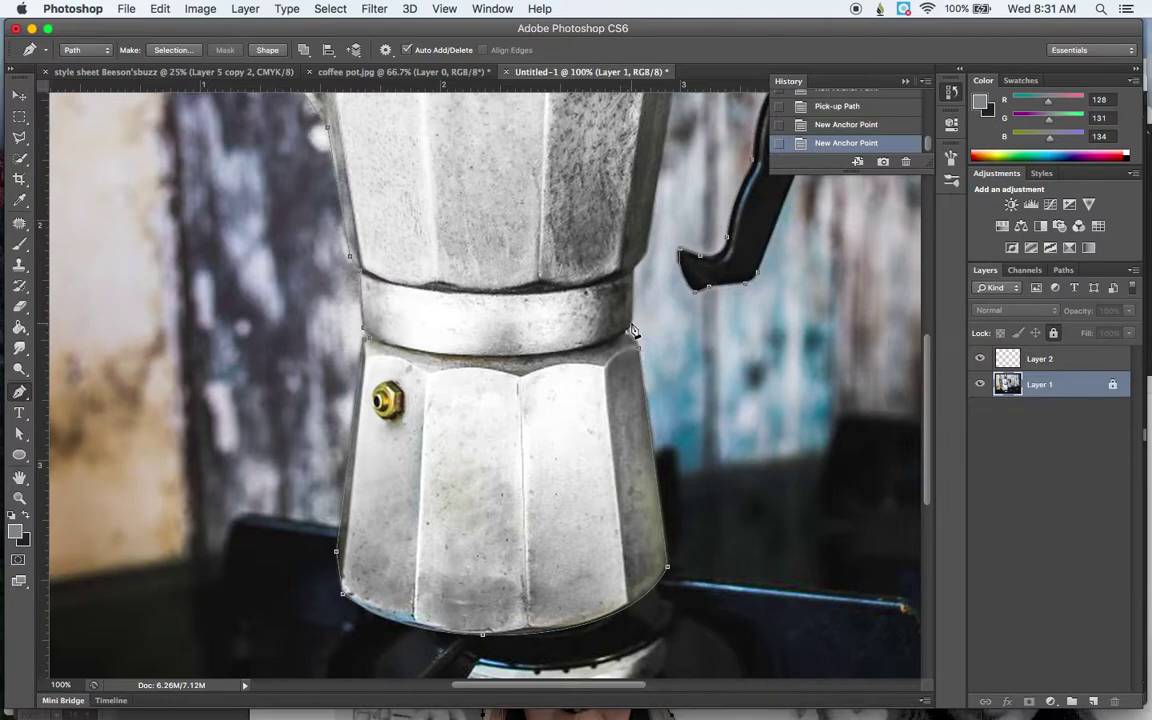
left_click(631, 306)
left_click(631, 318)
left_click(647, 266)
left_click(648, 262)
scroll(650, 263, "up", 5)
left_click(593, 264)
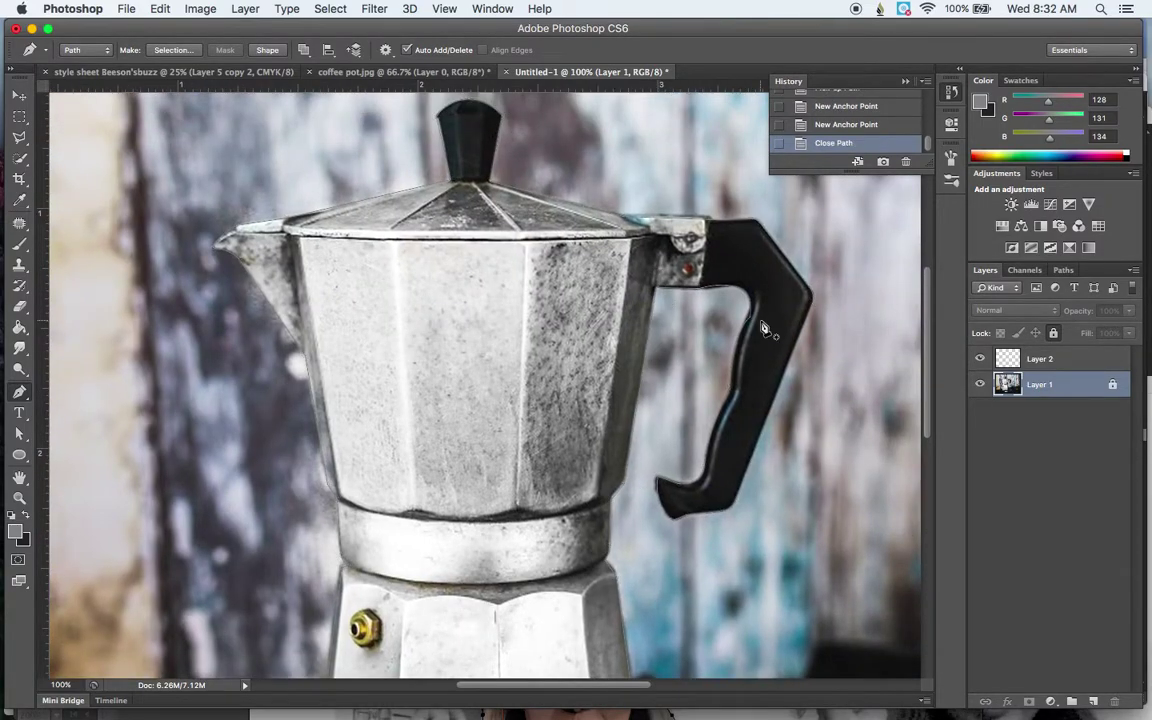
- Fill the pot path on Layer 2 with light grey 189 sampled from the pot body
right_click(471, 325)
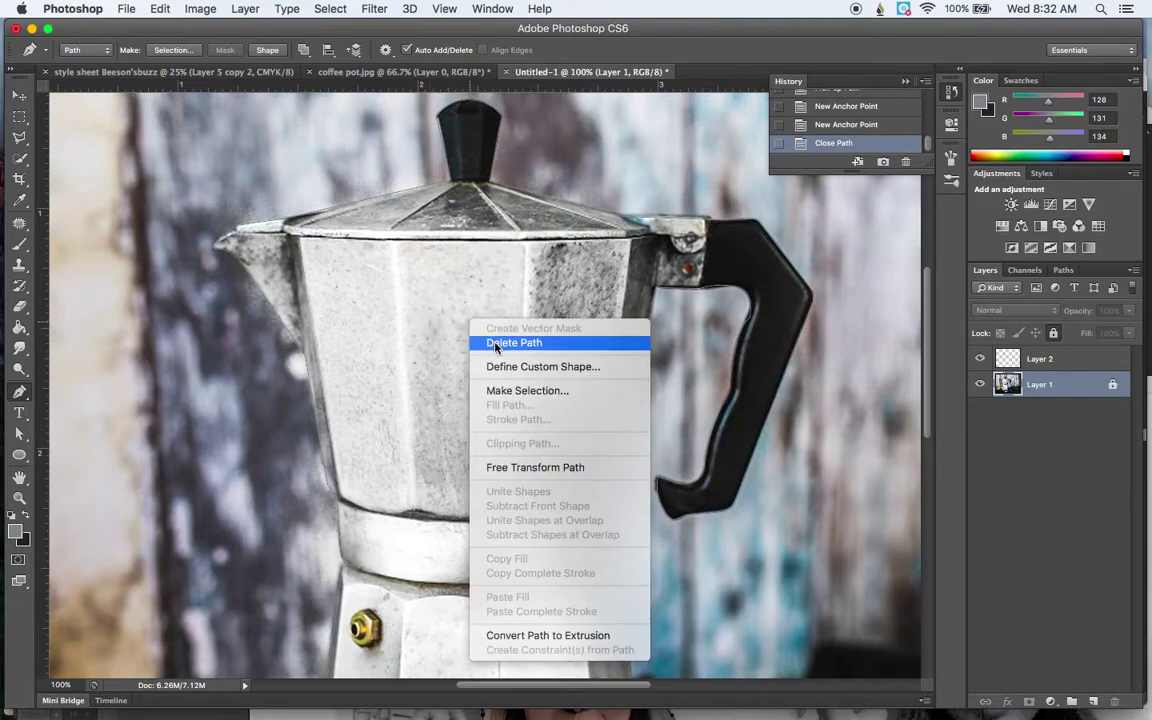
left_click(1017, 360)
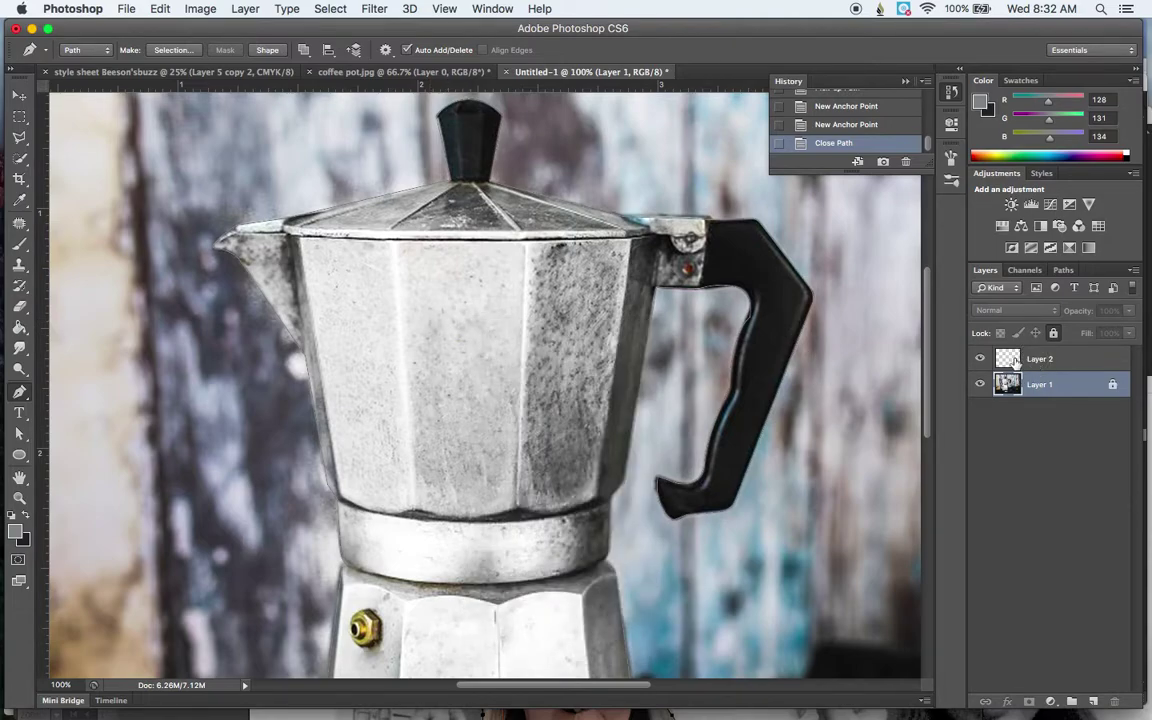
left_click(1017, 360)
right_click(490, 354)
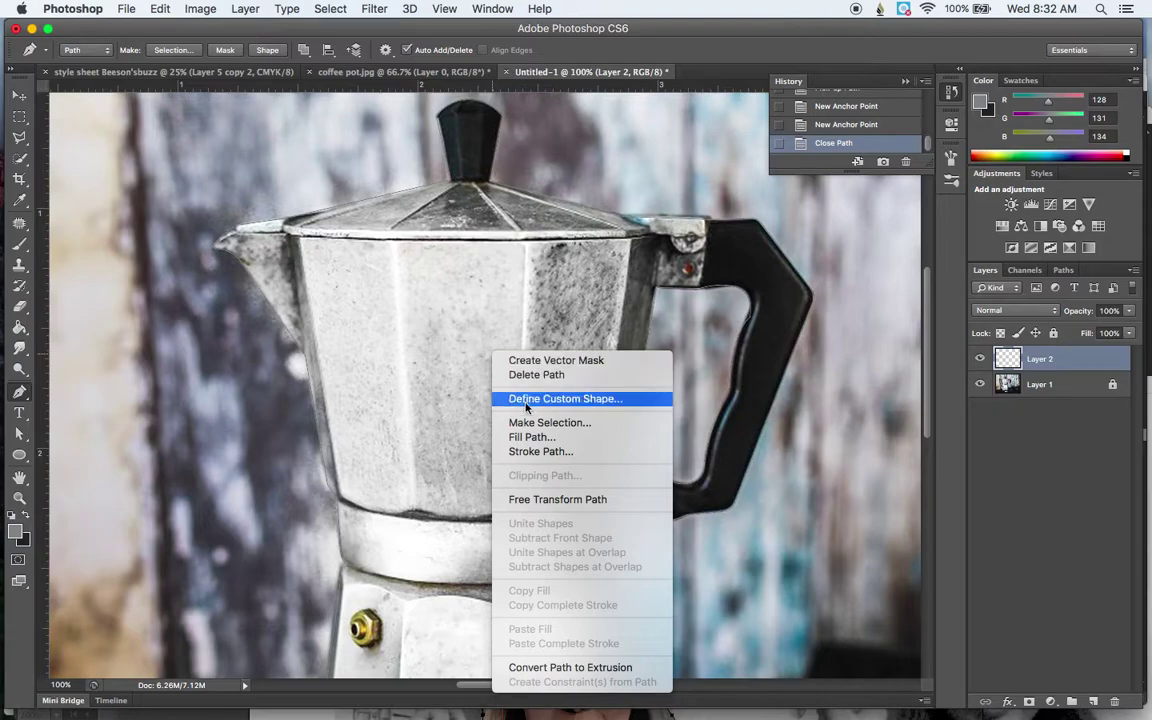
left_click(532, 437)
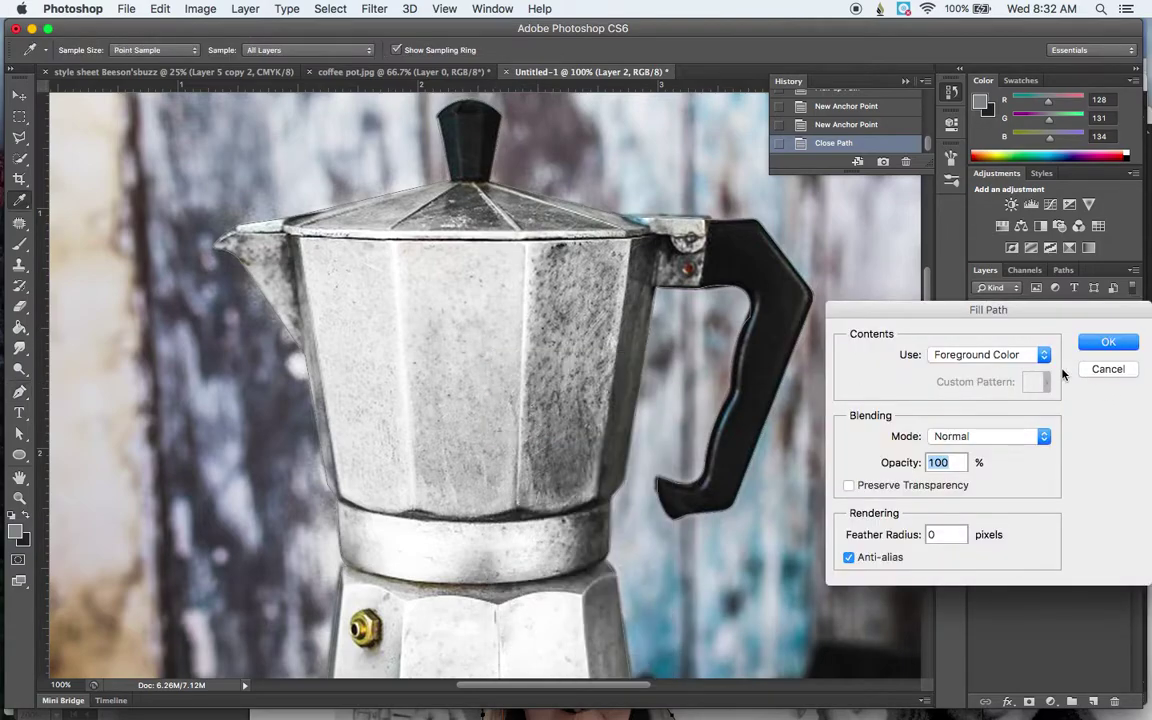
left_click(1038, 358)
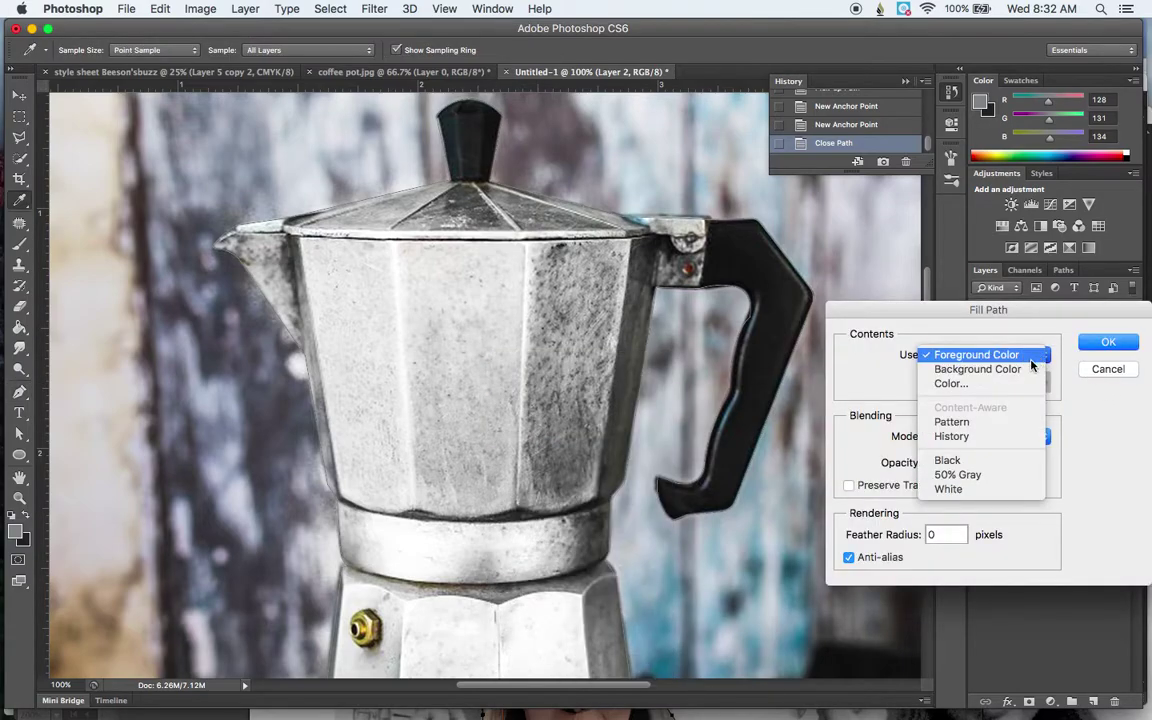
left_click(1032, 362)
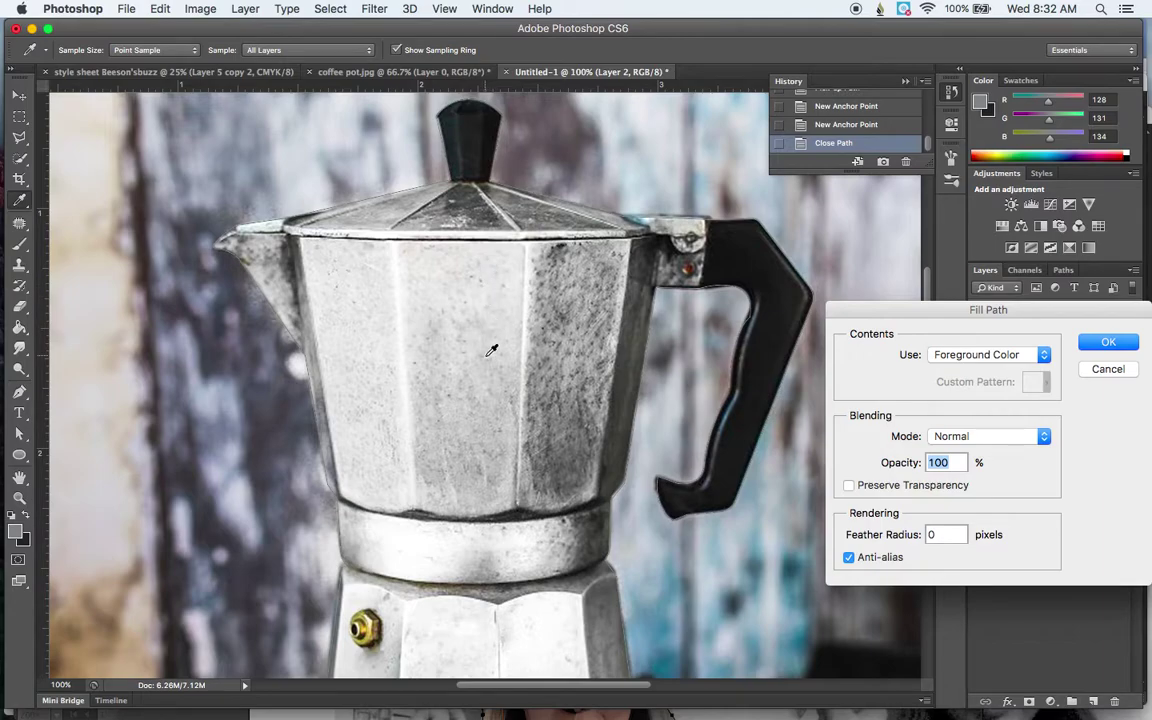
scroll(488, 322, "down", 5)
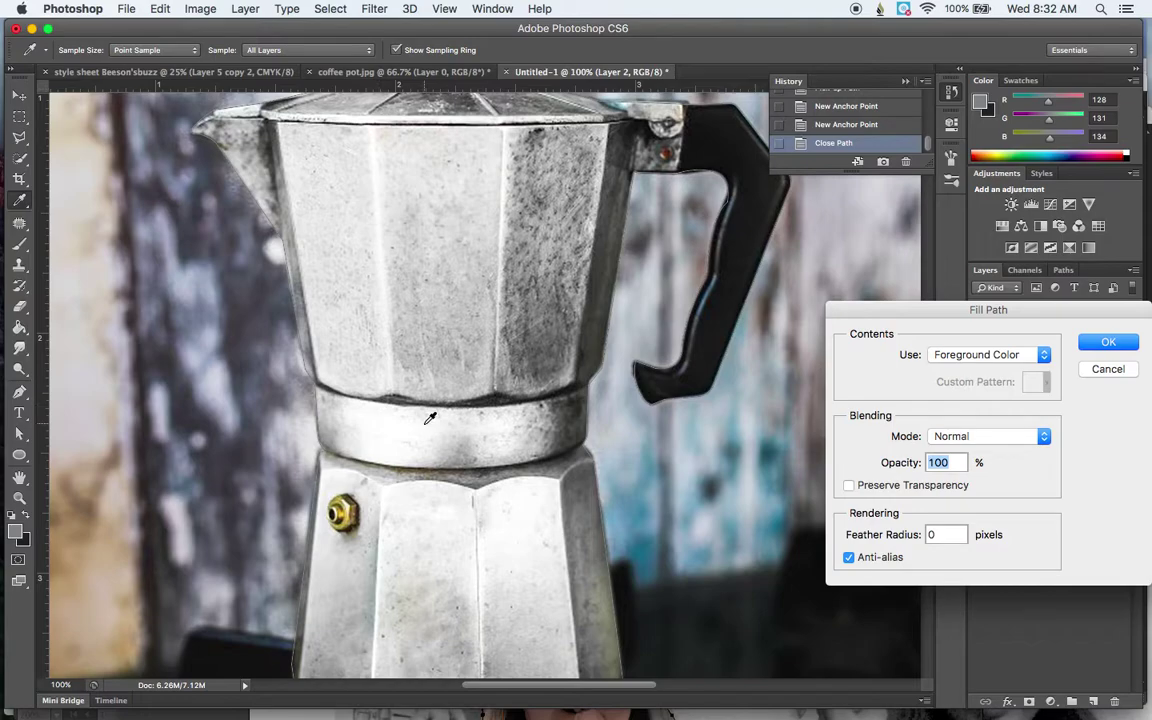
left_click(369, 286)
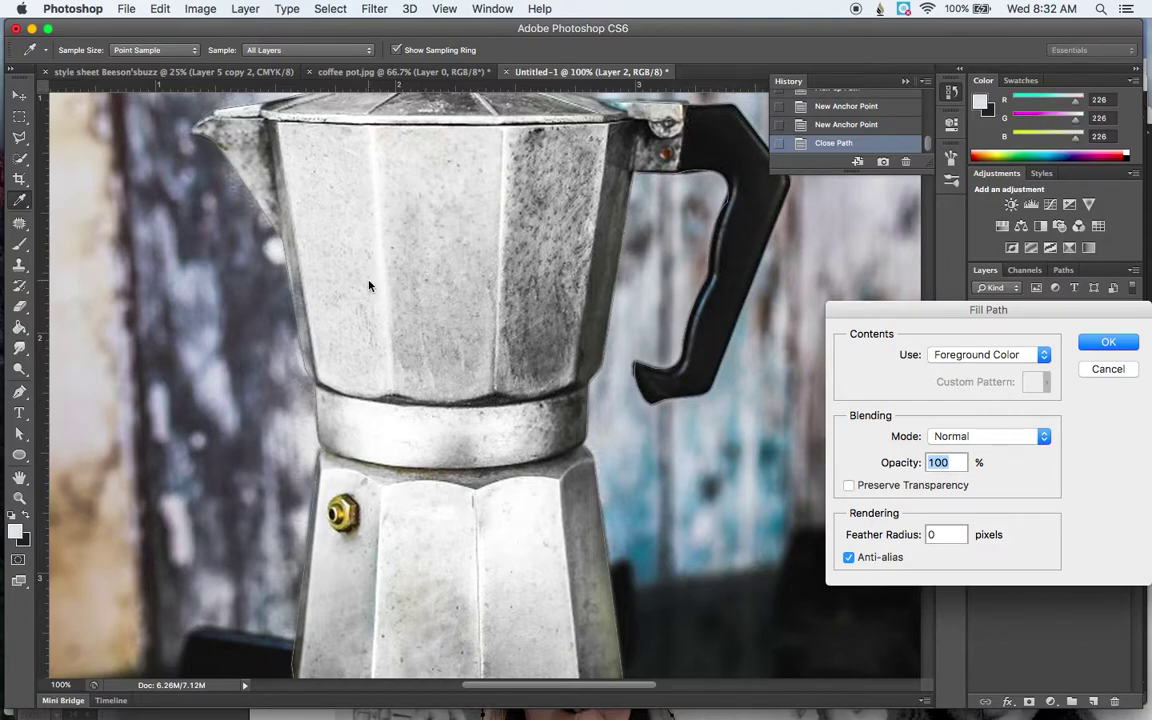
left_click(469, 298)
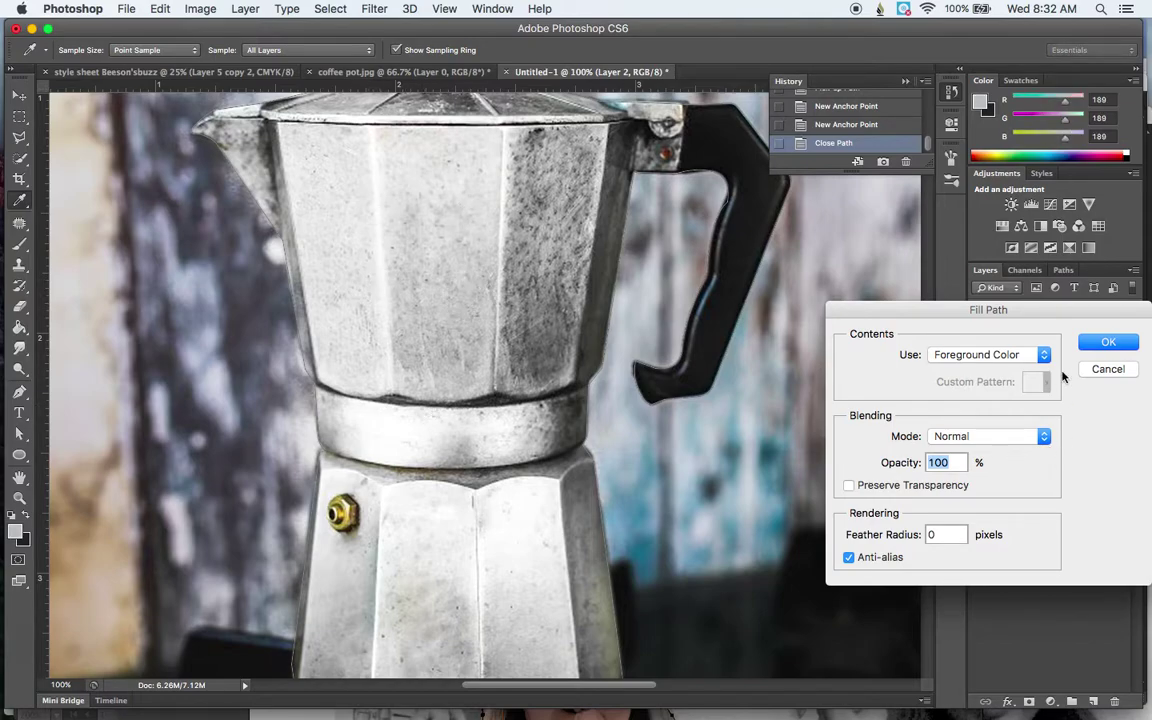
left_click(1108, 343)
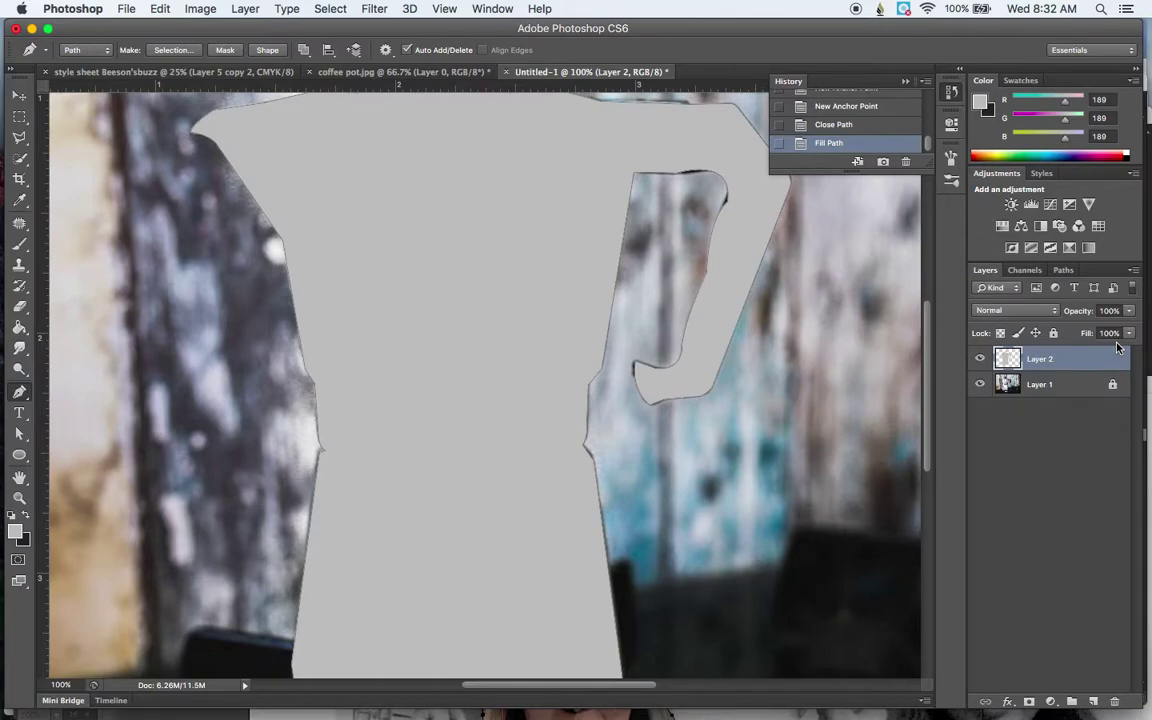
- Deselect the path, zoom out, and rename Layer 2 to 'base'
key("Return")
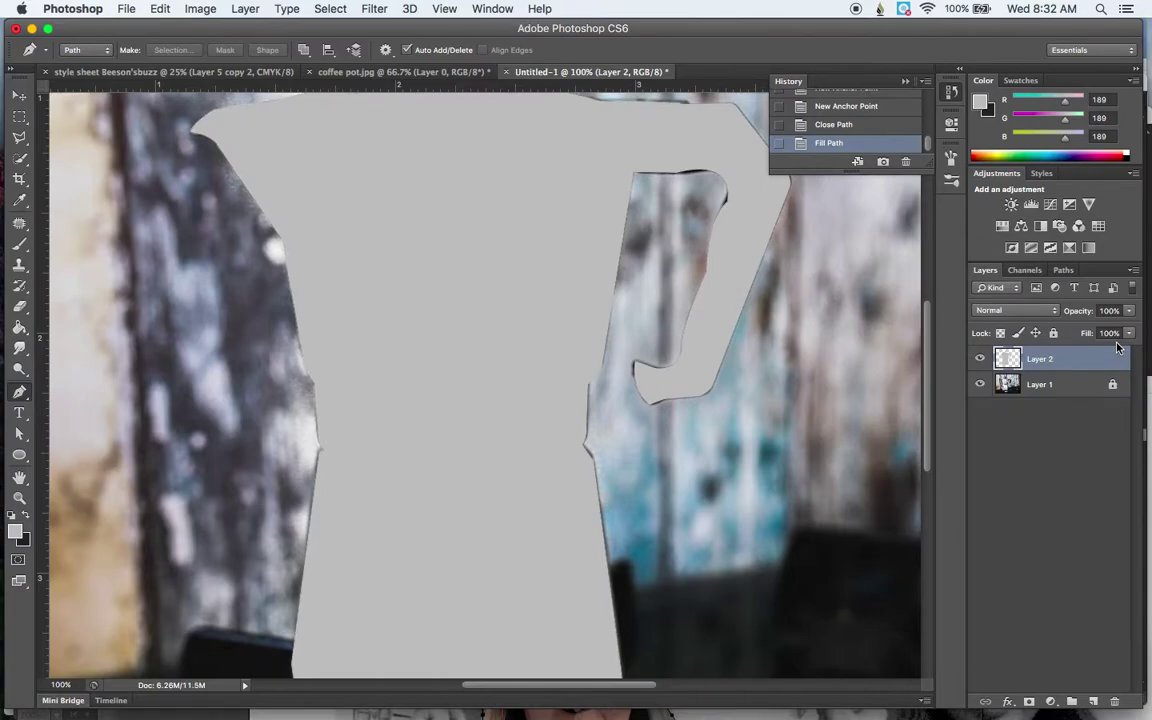
key("super+minus")
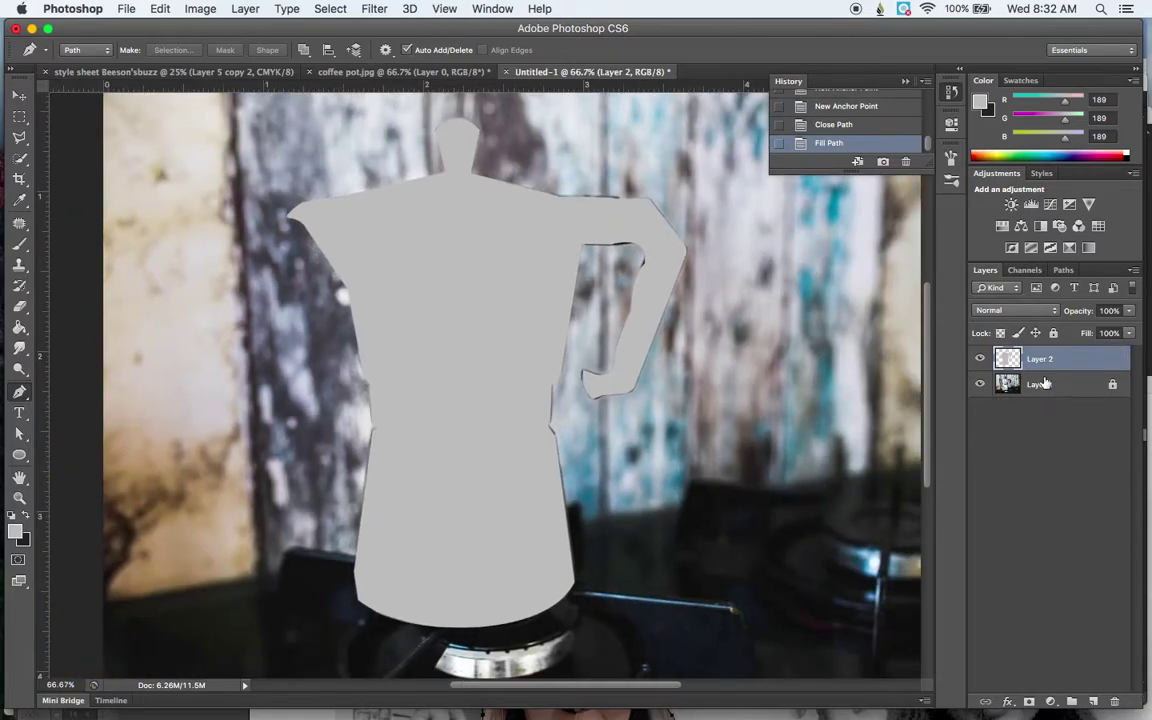
double_click(1040, 358)
type("base")
key("Return")
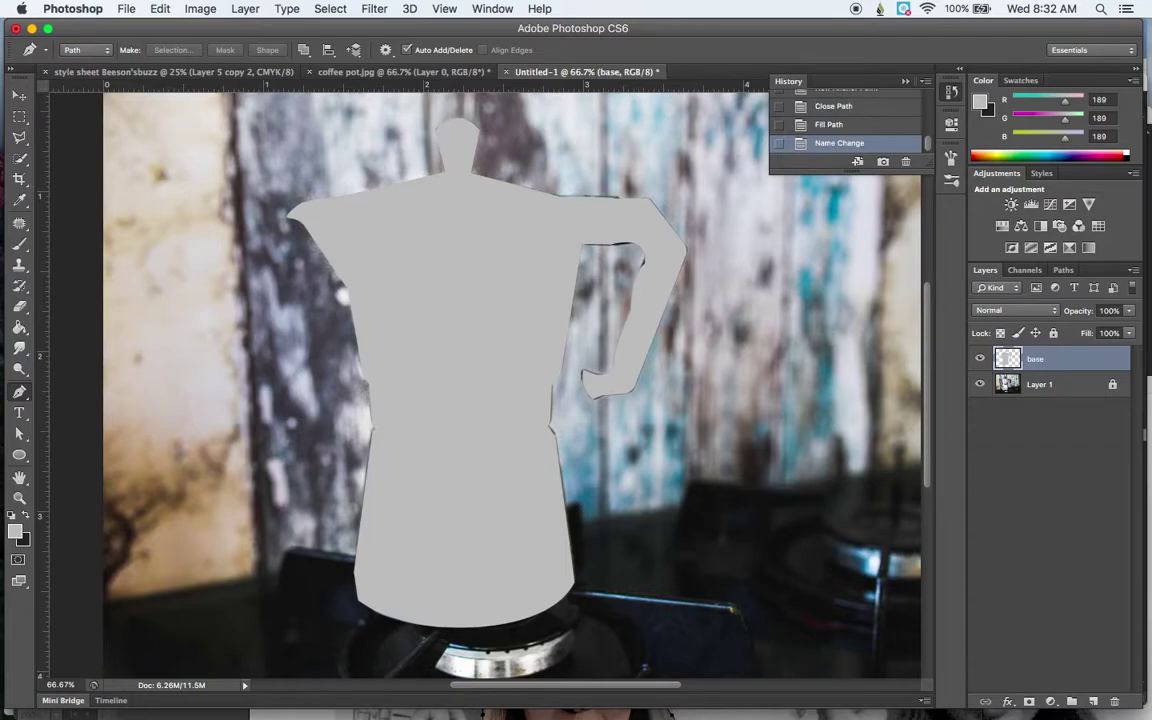
- Move Layer 1 above the base layer and lock it completely
left_click(1067, 386)
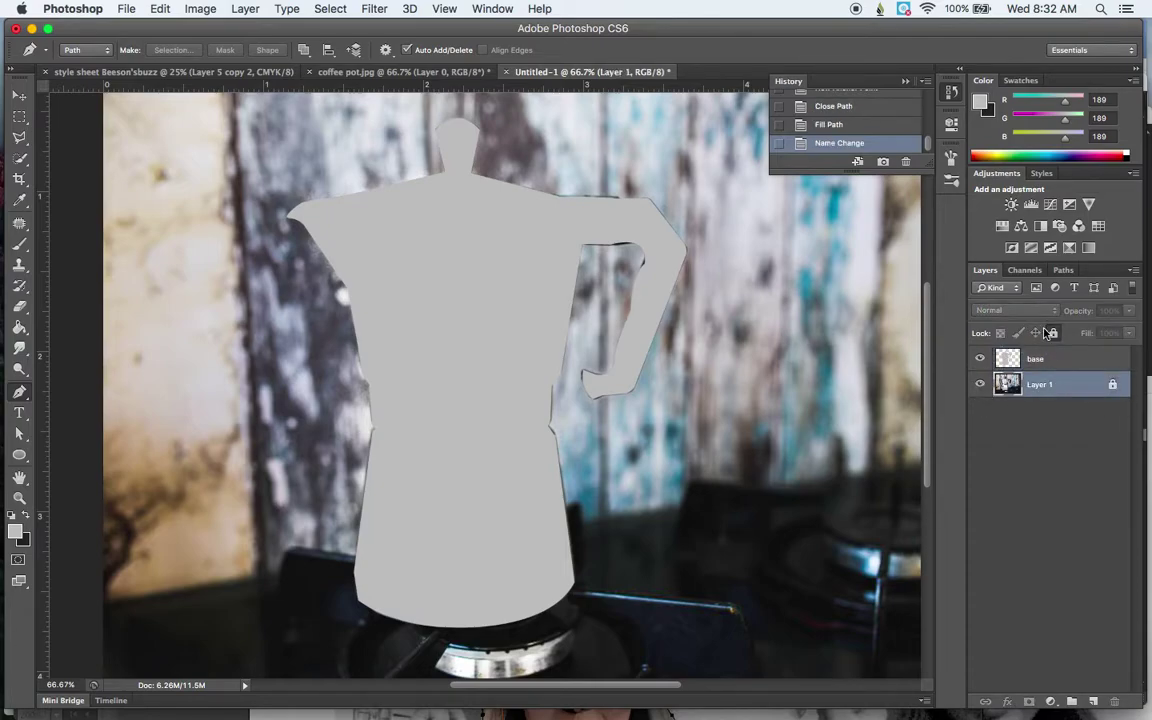
left_click_drag(1054, 383, 1055, 357)
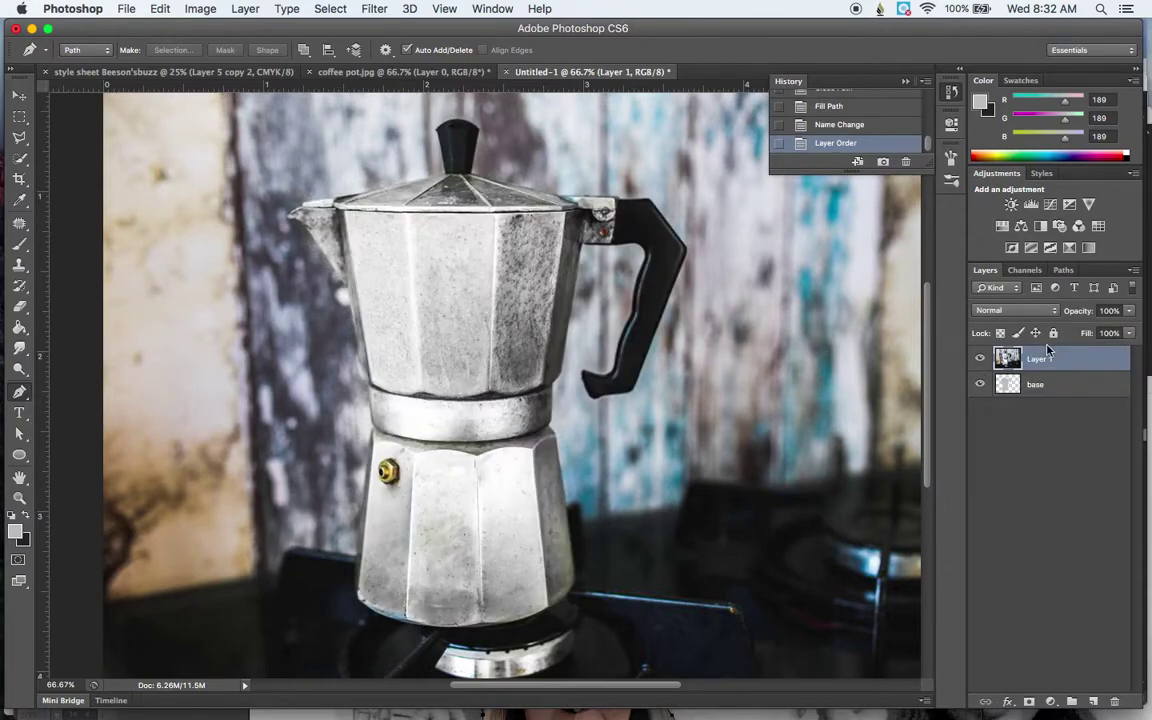
left_click(1053, 334)
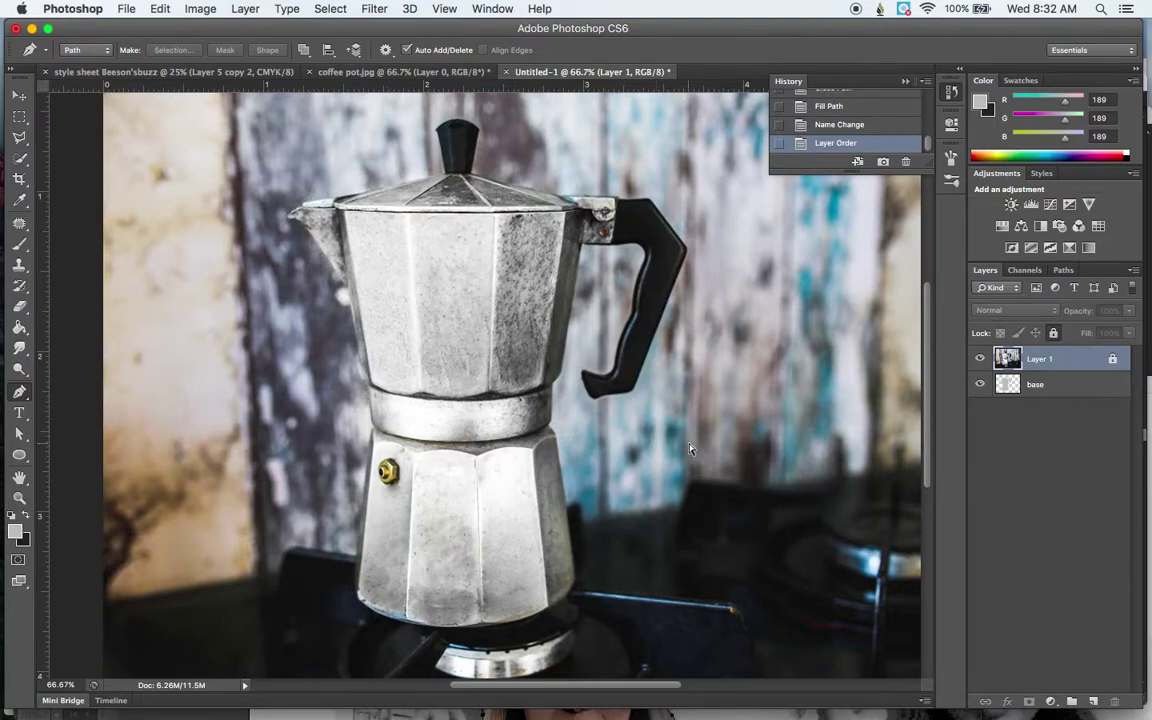
- At 200% zoom, trace the seam from its left end rightward with corner points
key("super+equal")
key("super+equal")
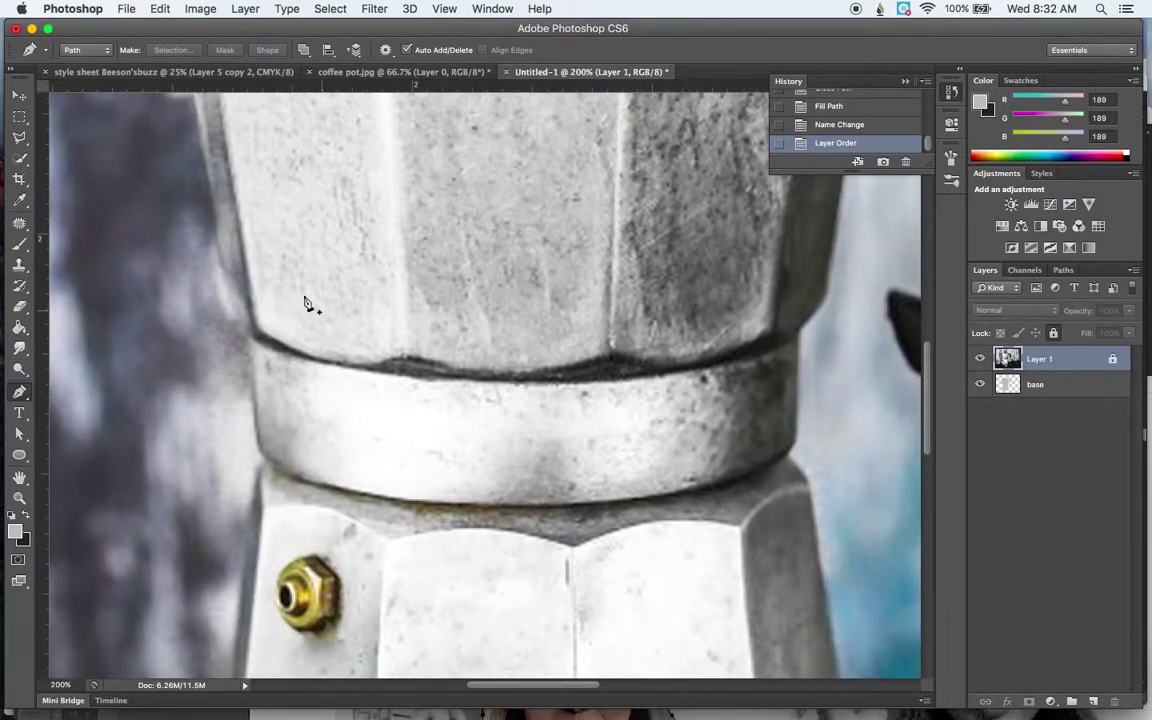
left_click(258, 328)
left_click_drag(405, 358, 478, 330)
left_click(405, 357)
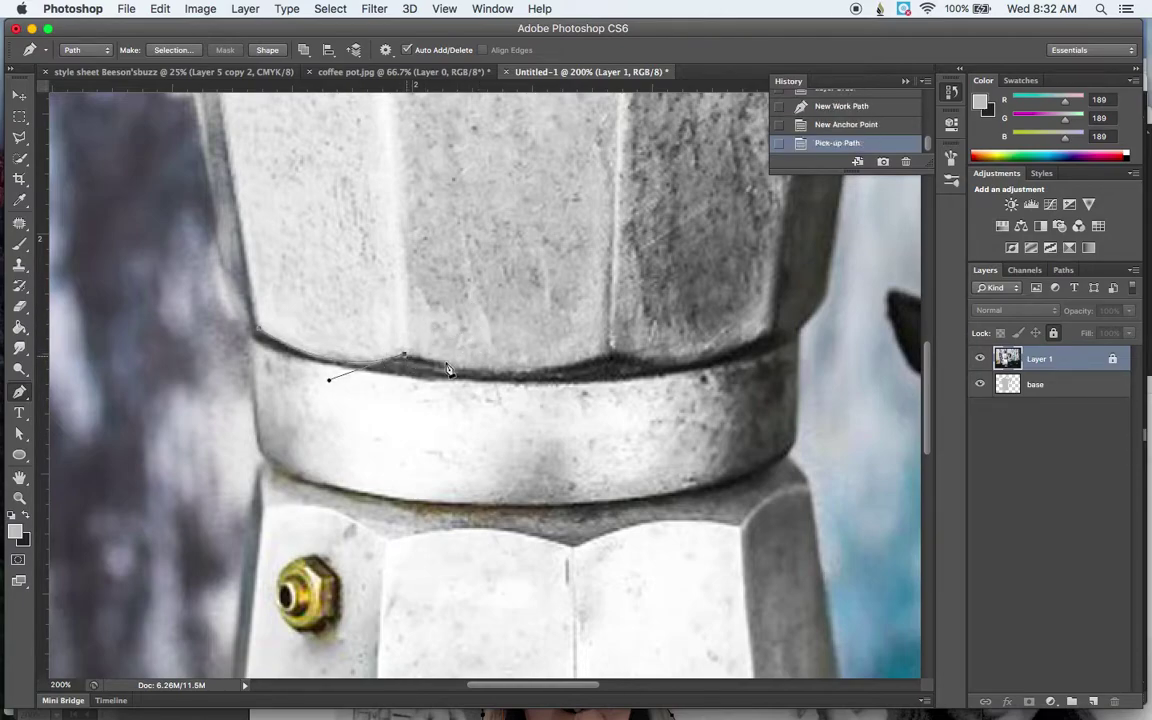
left_click_drag(608, 353, 690, 310)
left_click(608, 353)
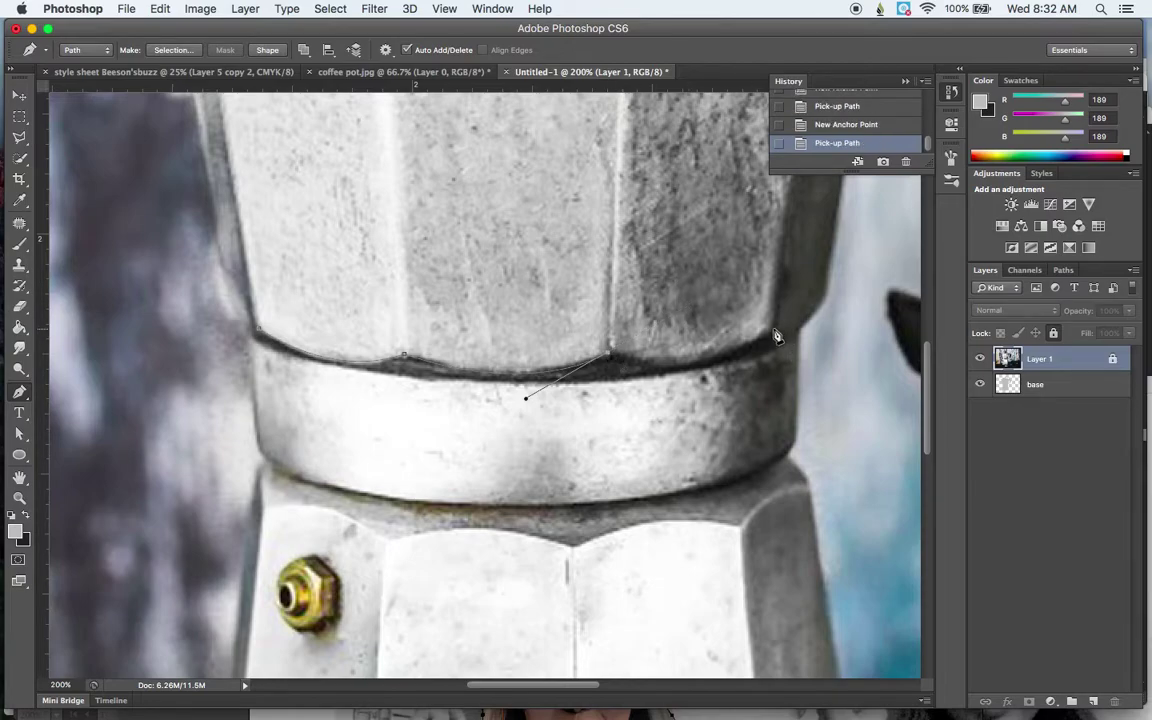
left_click_drag(773, 329, 861, 265)
left_click(773, 329)
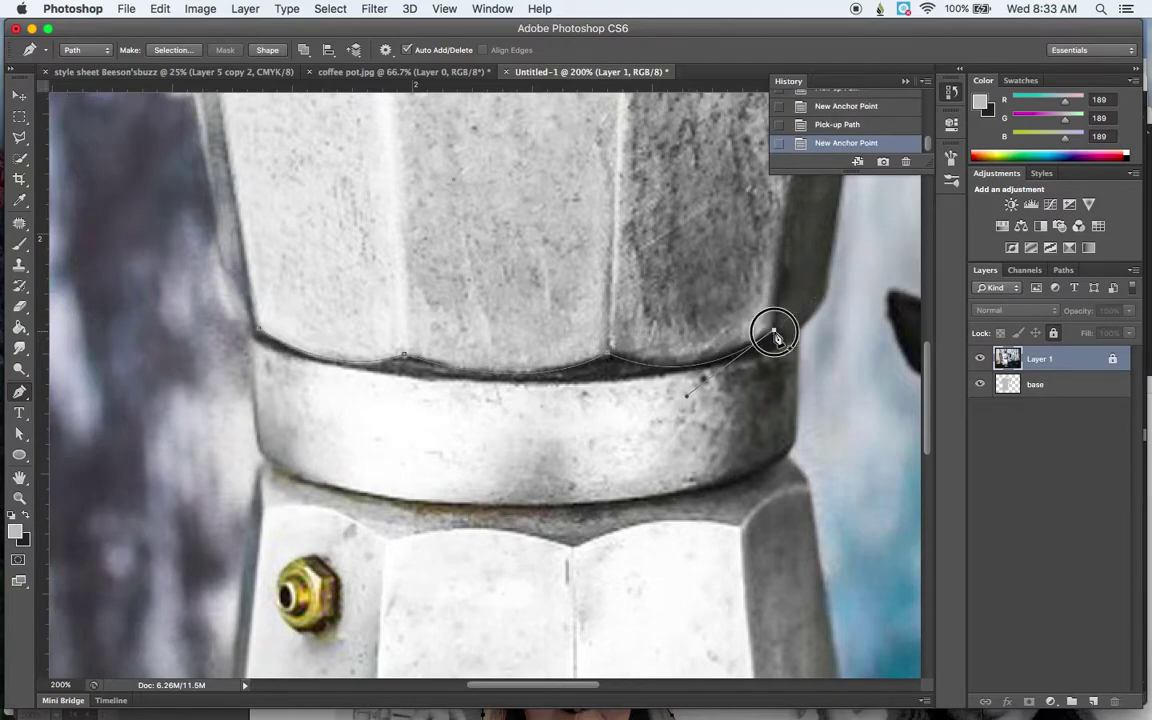
- Trace back along the band's top edge and close the seam path at its start
left_click_drag(822, 302, 852, 260)
left_click(823, 301)
left_click_drag(516, 386, 352, 388)
left_click(516, 386, "alt")
left_click_drag(252, 342, 200, 312)
left_click(255, 338, "alt")
left_click(258, 334)
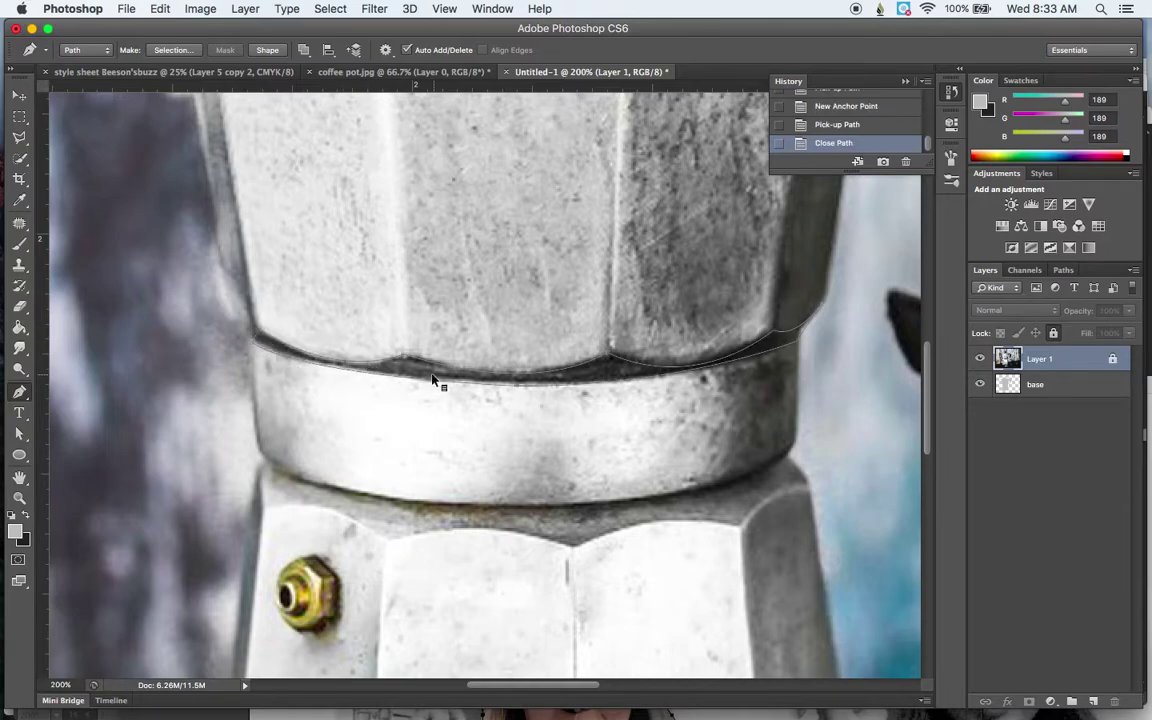
- Create a new Layer 2 above the photo with default settings
right_click(432, 376)
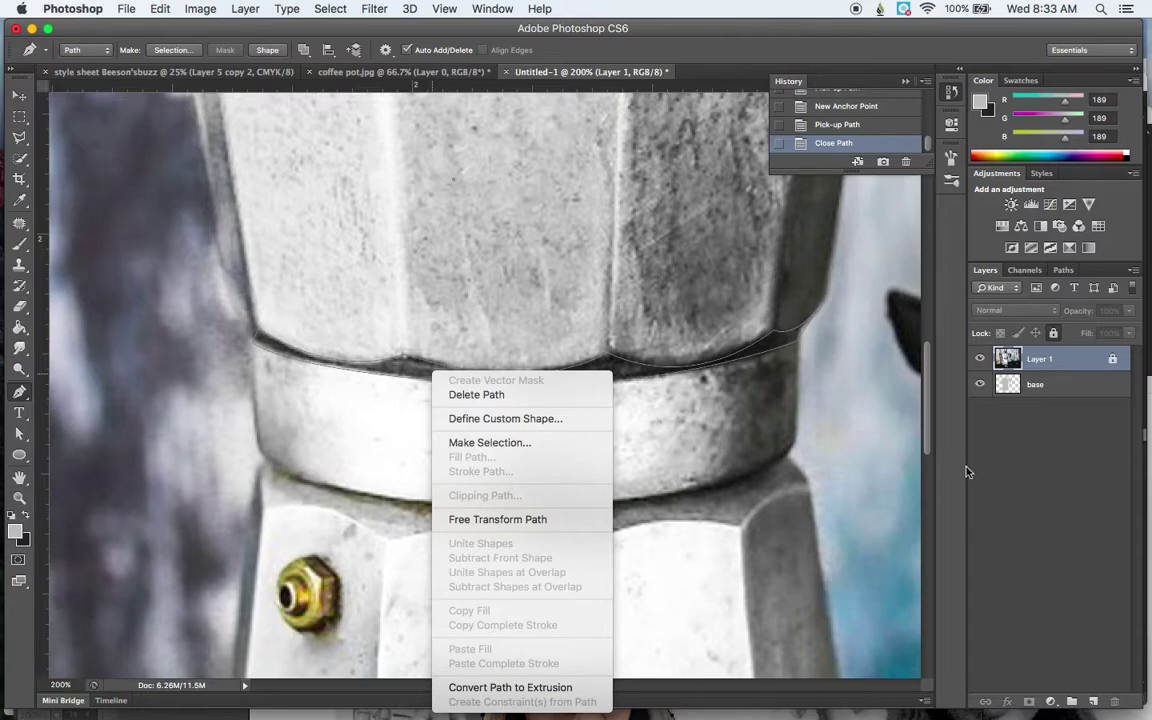
key("Escape")
key("super+shift+n")
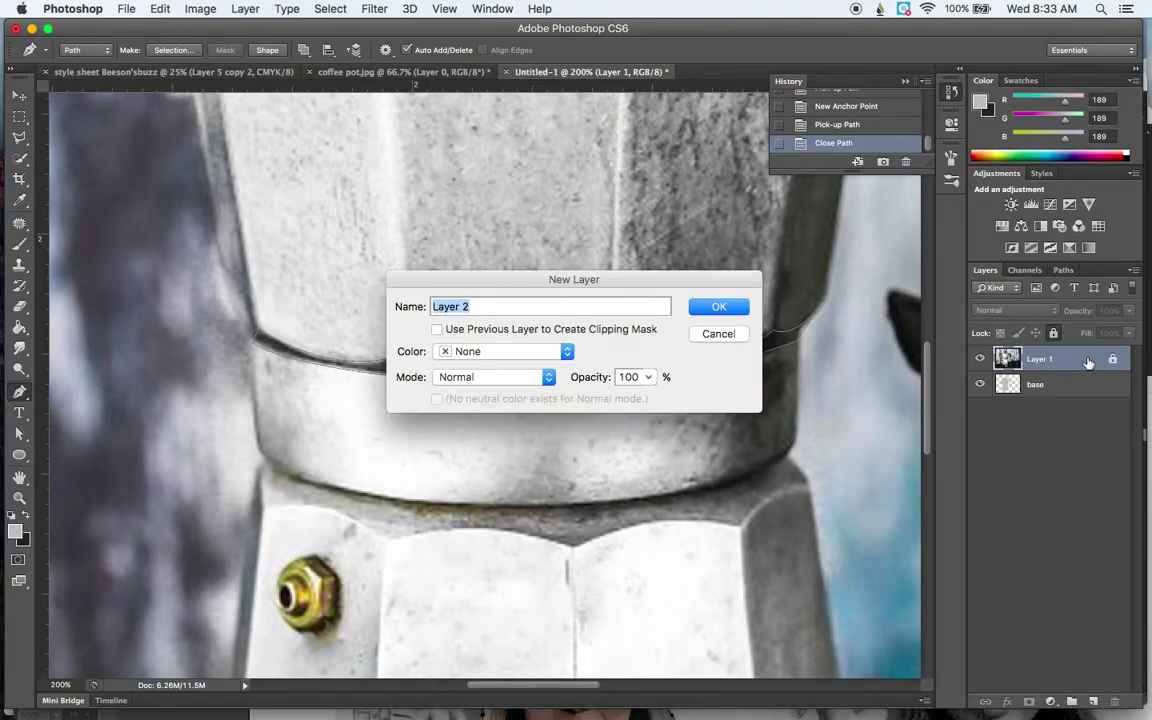
key("Return")
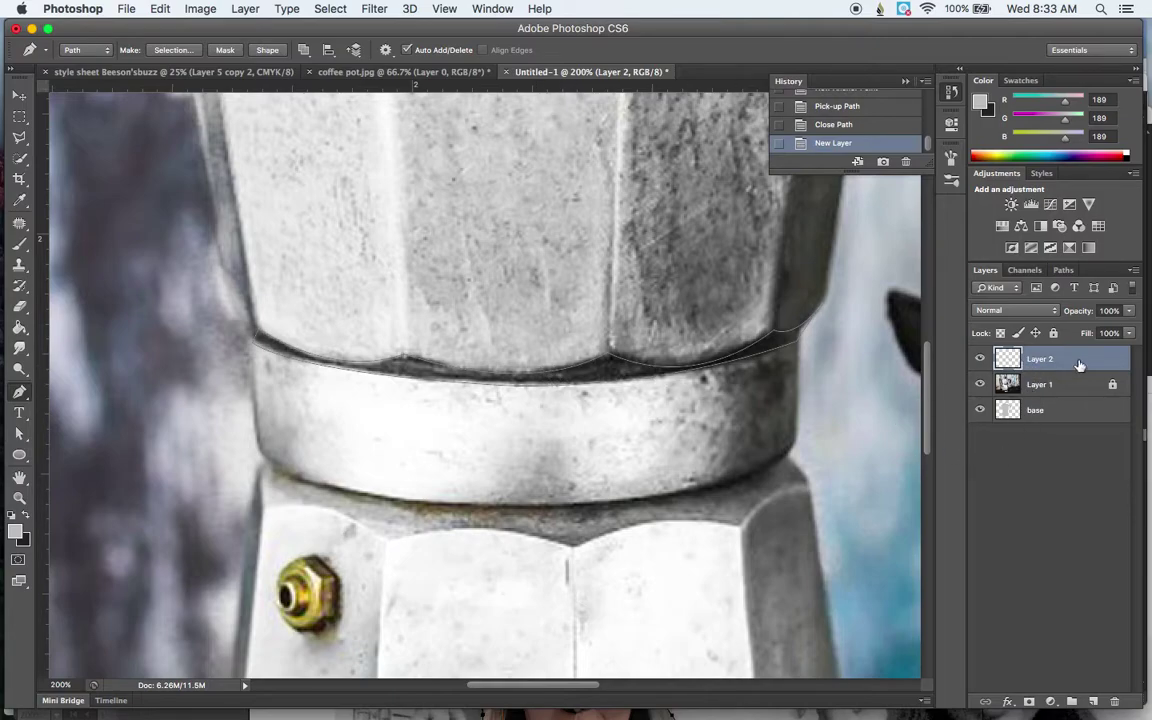
- Fill the seam path with dark grey 43 sampled from the seam, then hide the path
right_click(600, 370)
left_click(635, 442)
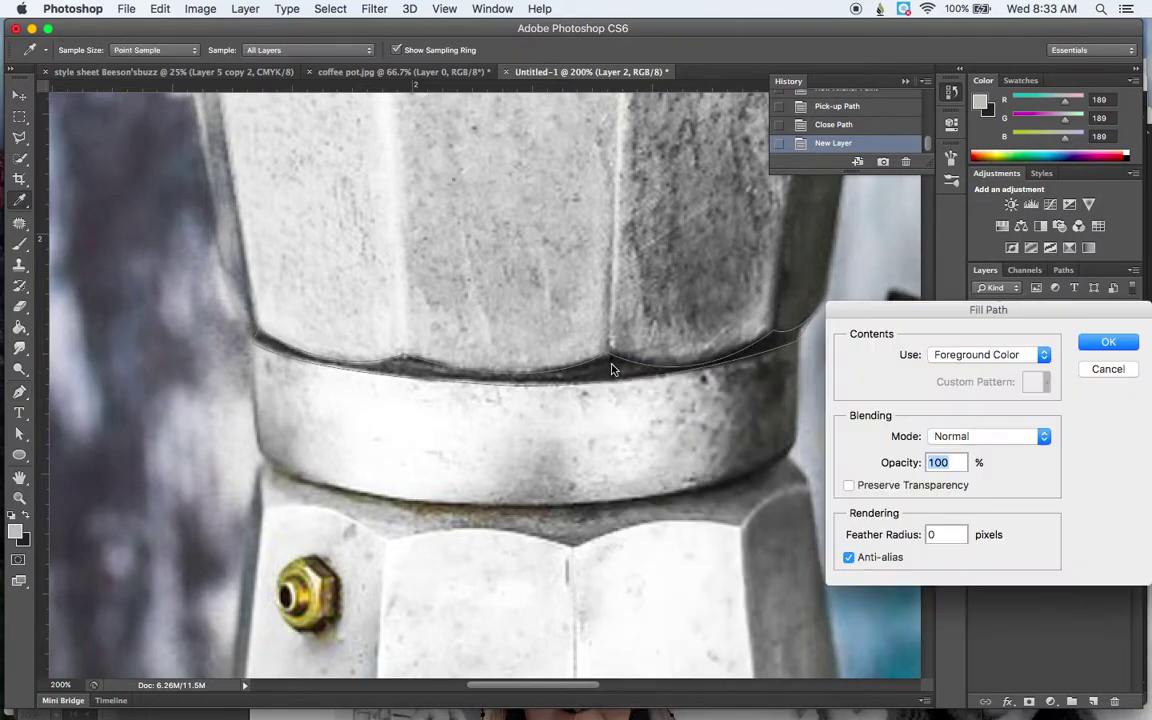
left_click_drag(600, 370, 600, 374)
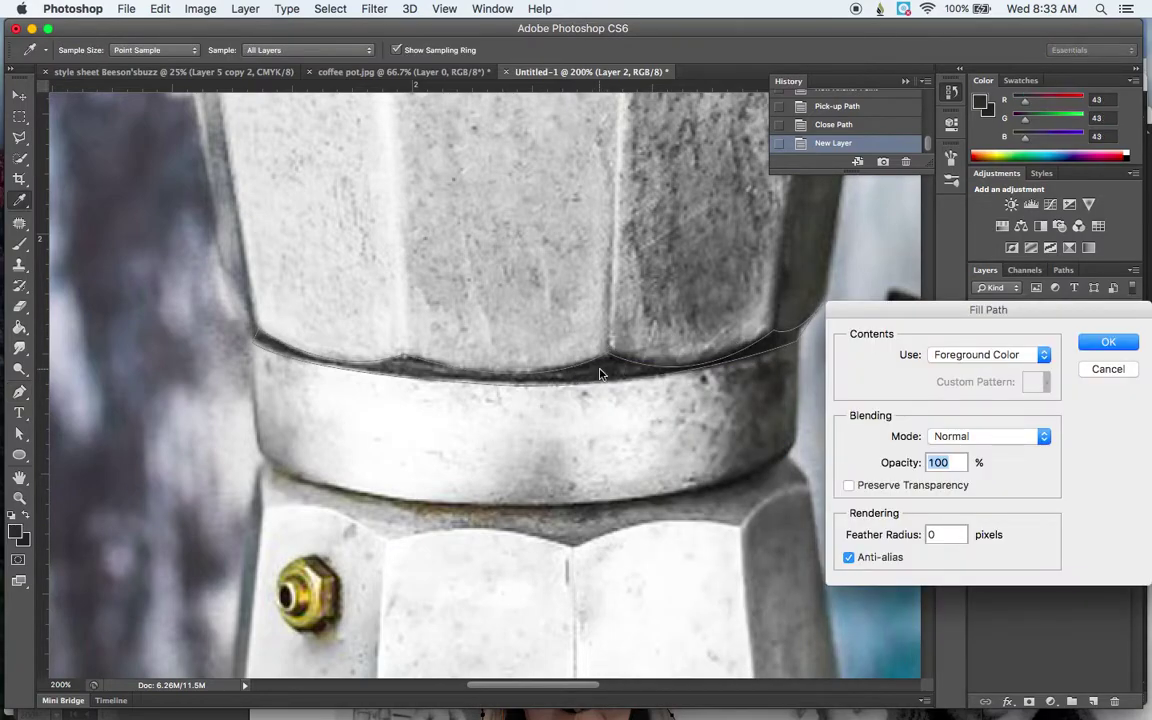
left_click(1108, 344)
key("Return")
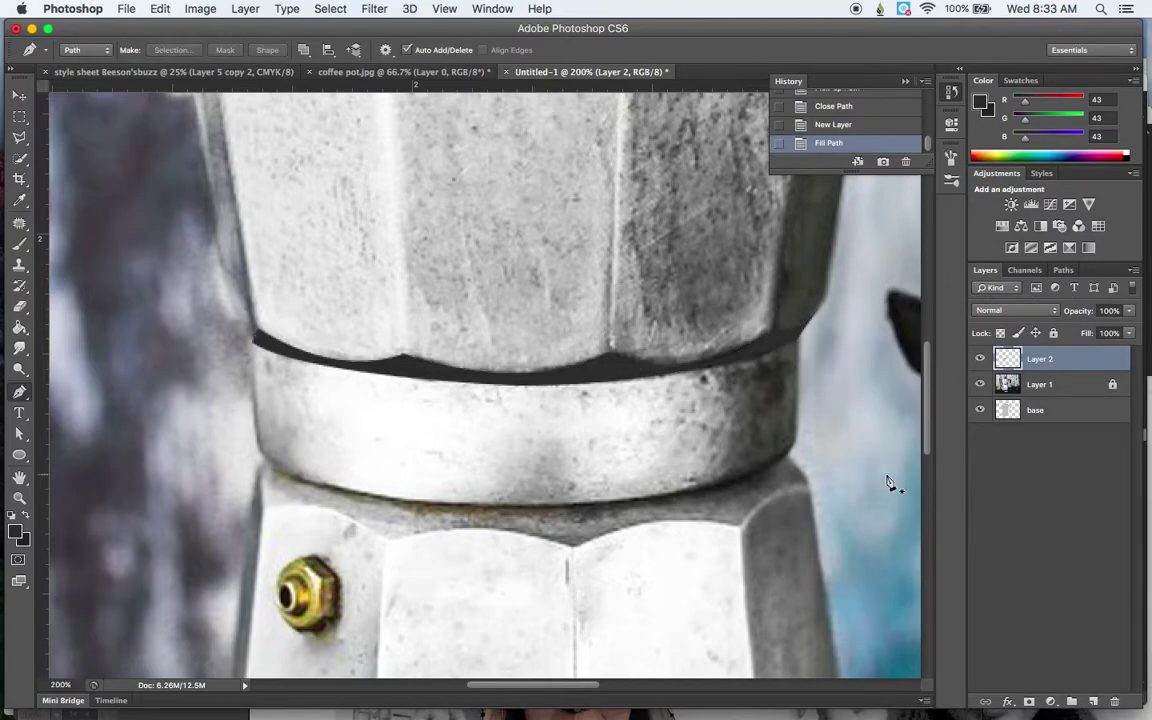
- Start a new path at the lower body's left edge and trace the lower section's top edge
left_click(265, 473)
left_click(258, 509)
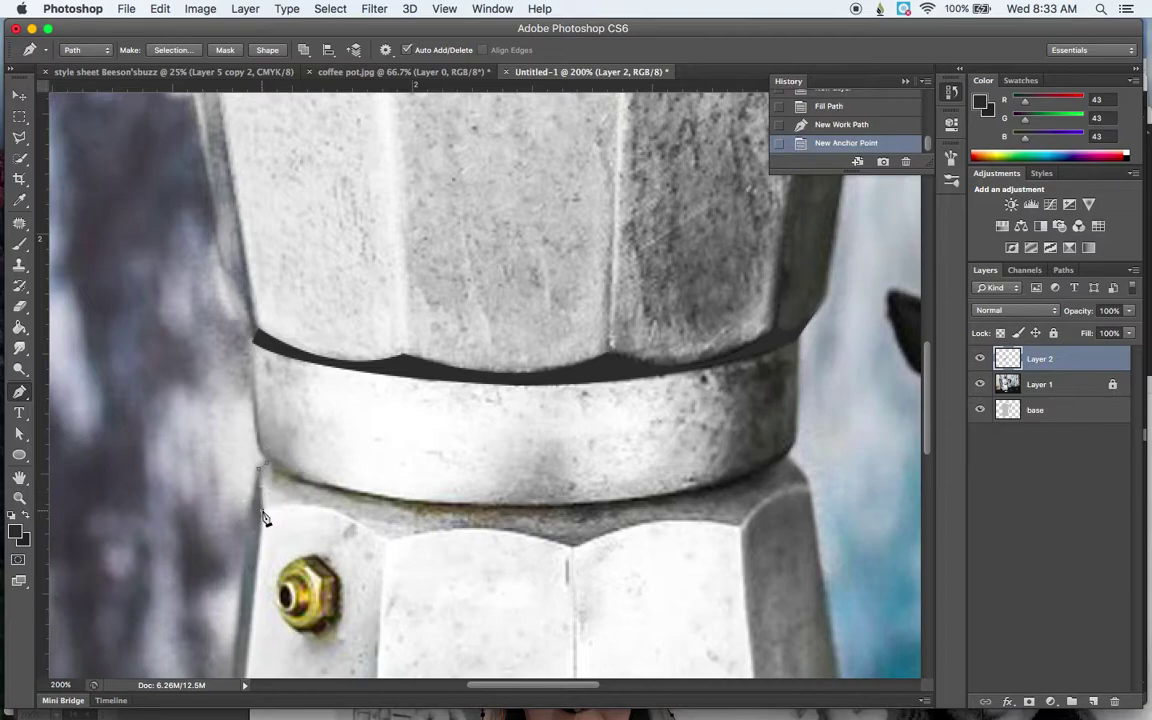
left_click_drag(387, 541, 464, 596)
left_click(387, 541, "alt")
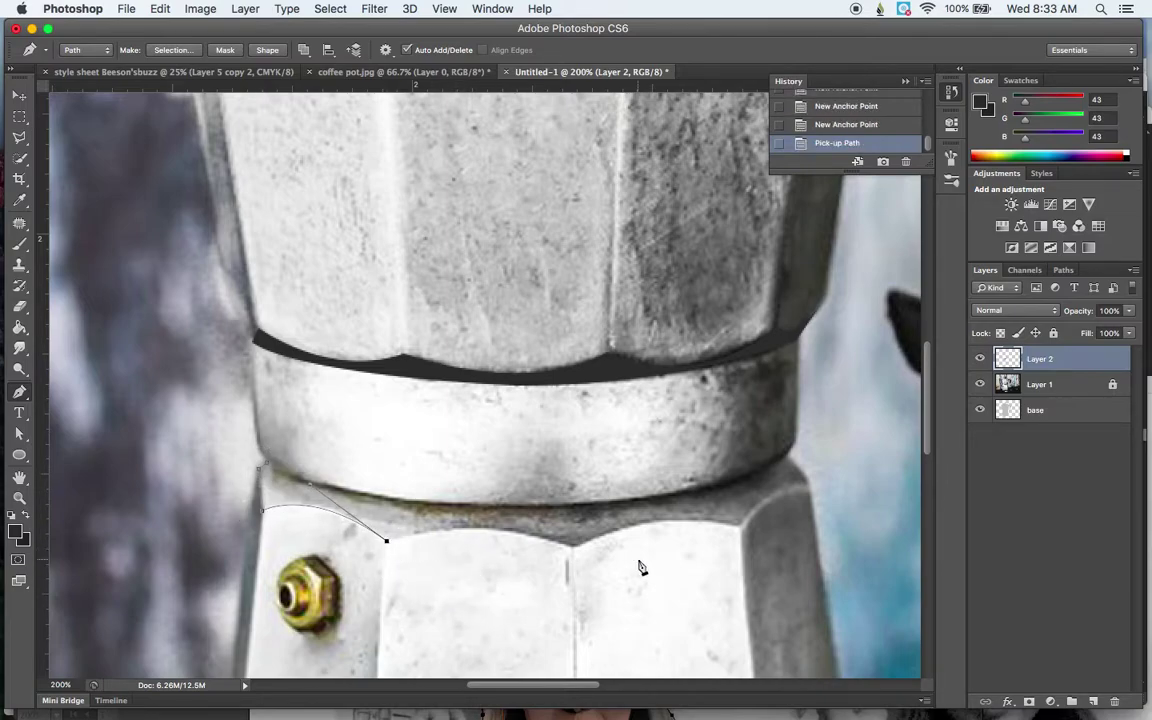
left_click_drag(571, 548, 634, 586)
left_click(572, 549, "alt")
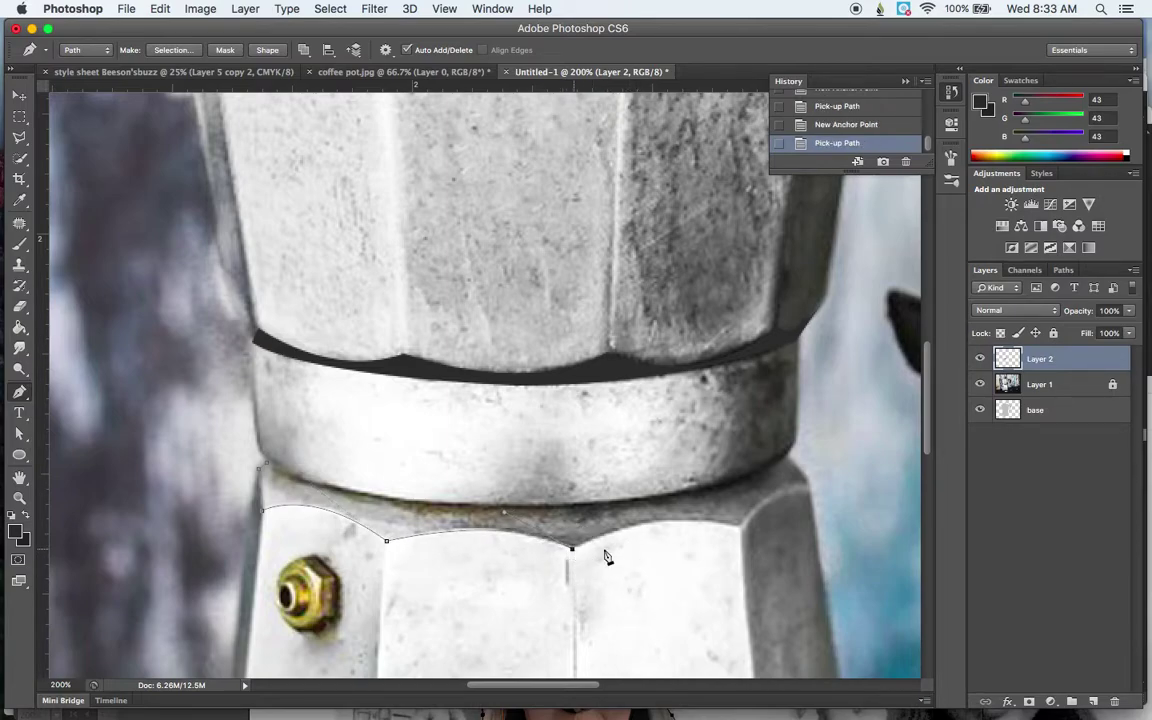
left_click_drag(741, 526, 851, 547)
left_click(741, 525, "alt")
- Trace up the right side and back along the band's bottom, closing the path
left_click_drag(812, 494, 846, 500)
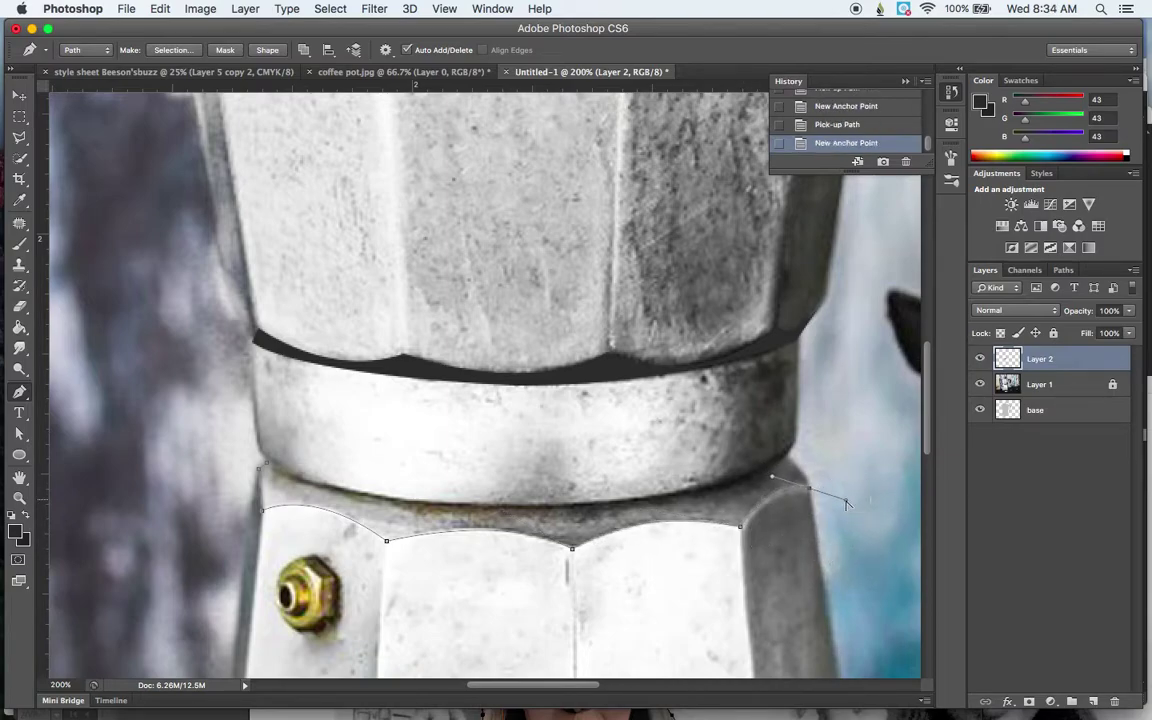
left_click(812, 494, "alt")
left_click(784, 456)
left_click_drag(486, 509, 298, 492)
left_click(485, 508, "alt")
left_click(264, 467)
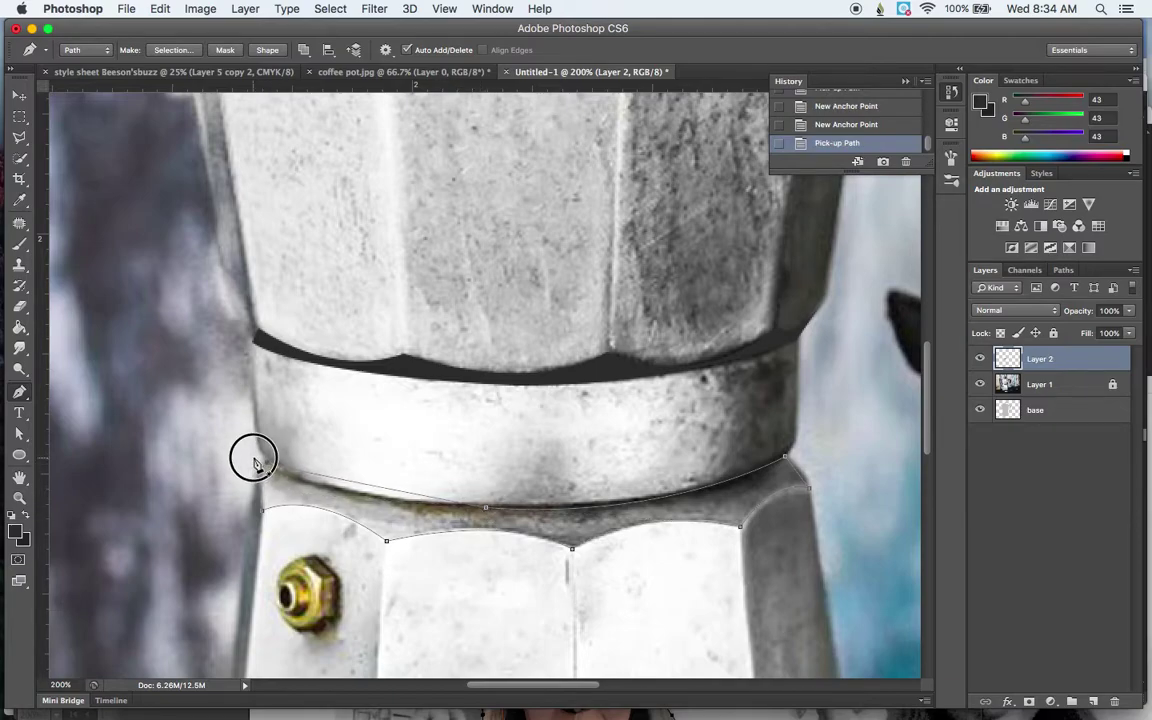
- Fill the closed path with the light grey foreground colour
right_click(404, 515)
left_click(445, 601)
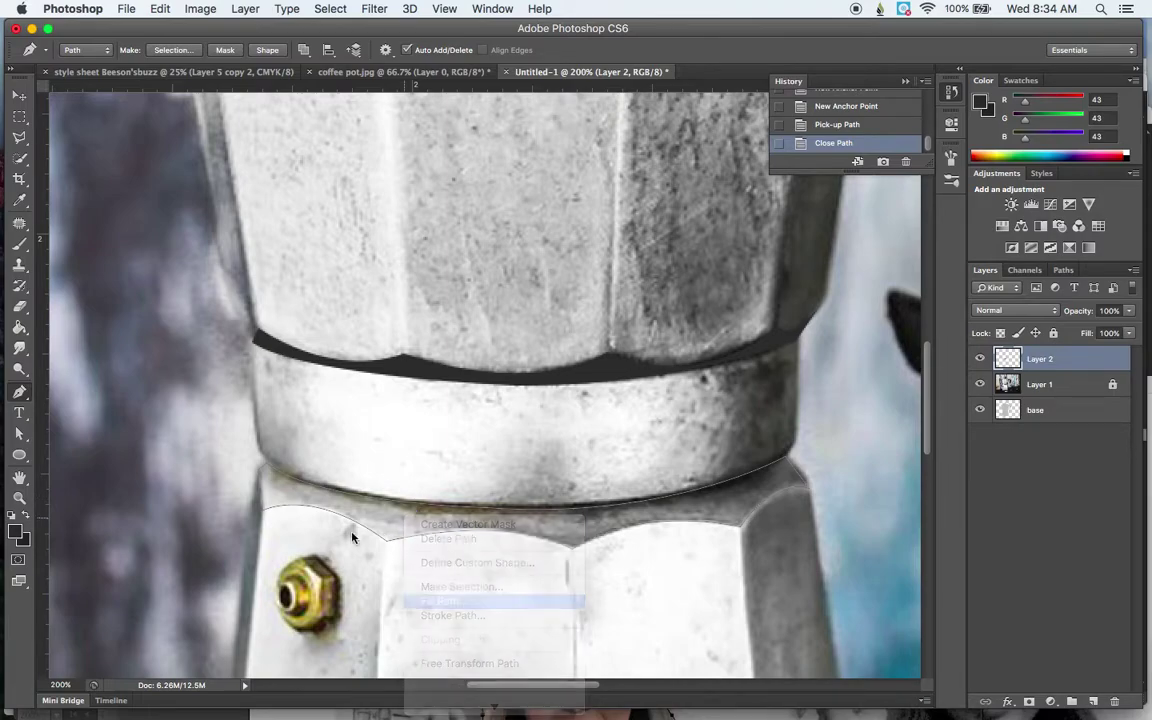
key("Return")
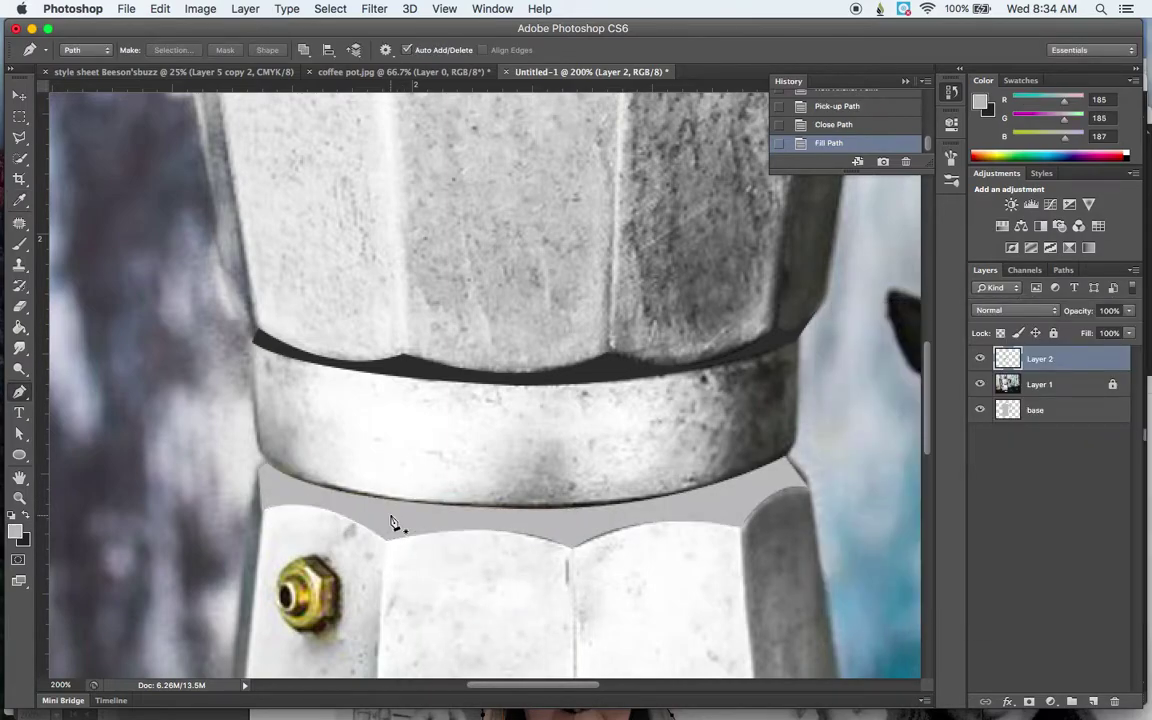
- Start the band path down its left edge and curve it along the bottom edge
left_click(253, 348)
left_click(263, 459)
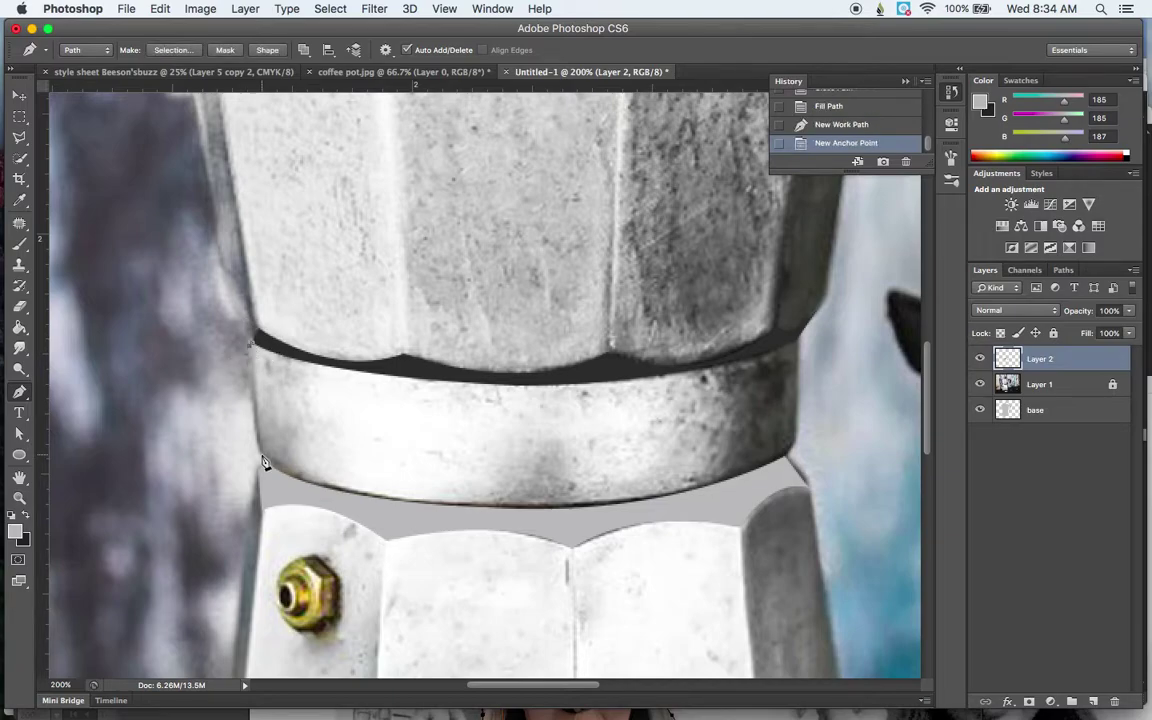
left_click(257, 449)
left_click(271, 463)
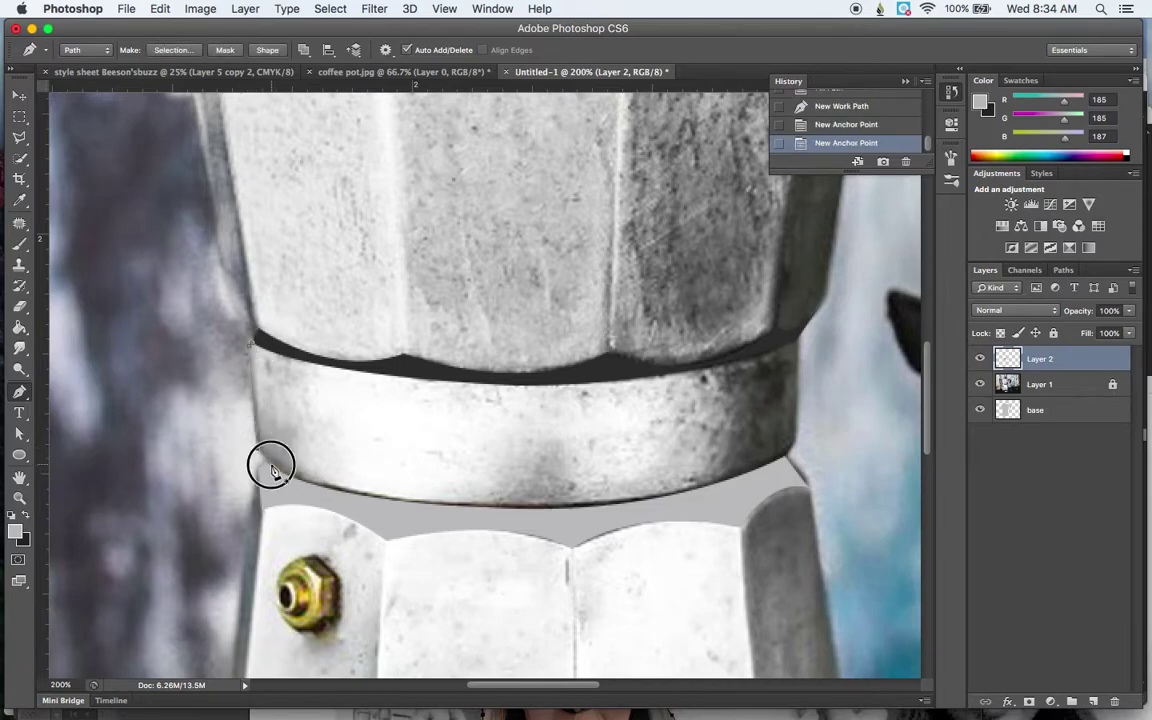
left_click_drag(572, 507, 752, 497)
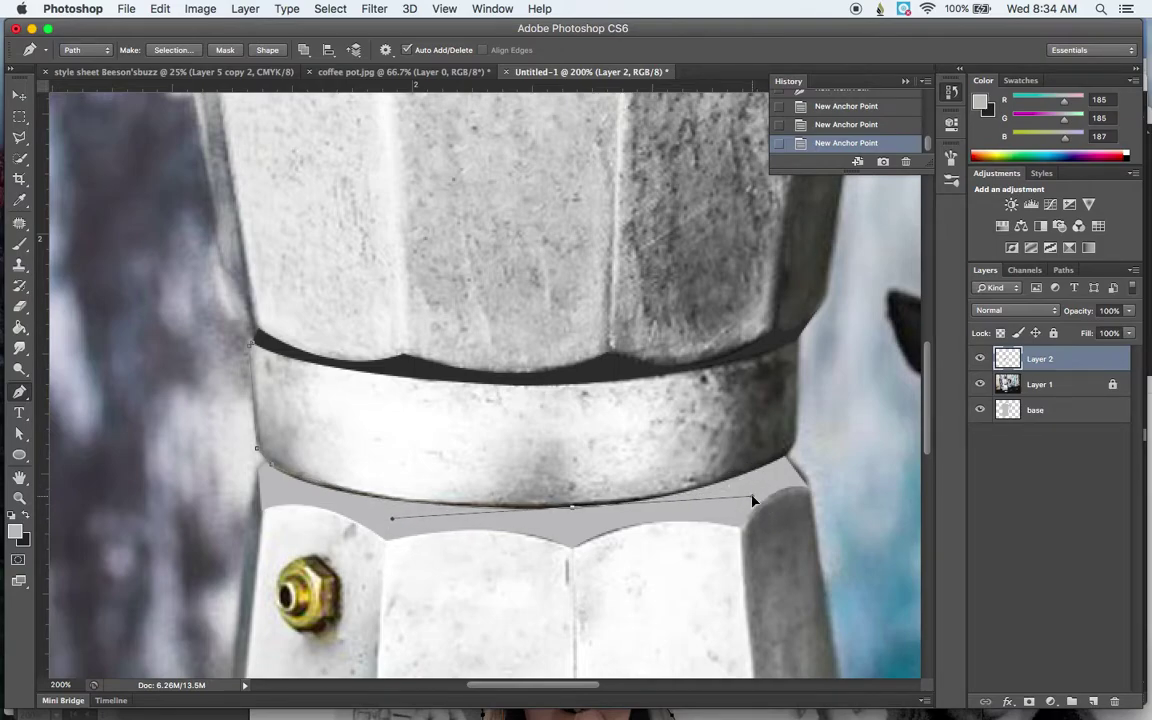
left_click(572, 508)
- Continue the path up the band's right edge and along its top, closing it at the start
left_click_drag(785, 455, 824, 418)
left_click(785, 455)
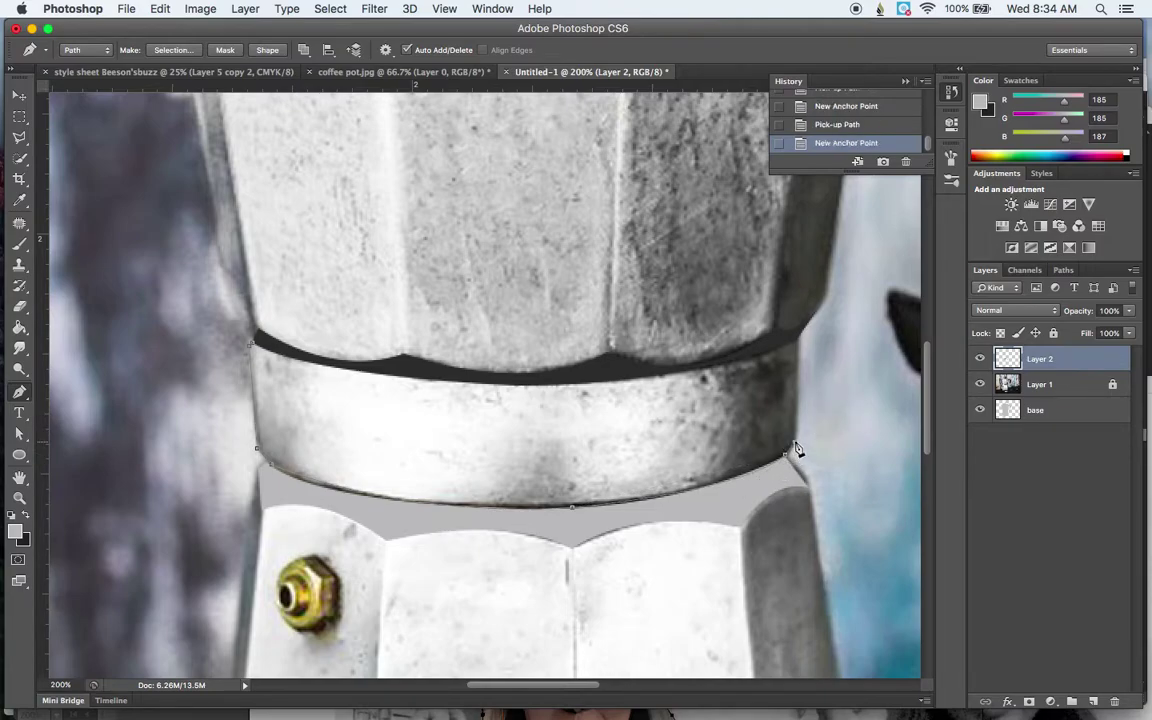
left_click(798, 341)
left_click_drag(542, 386, 421, 386)
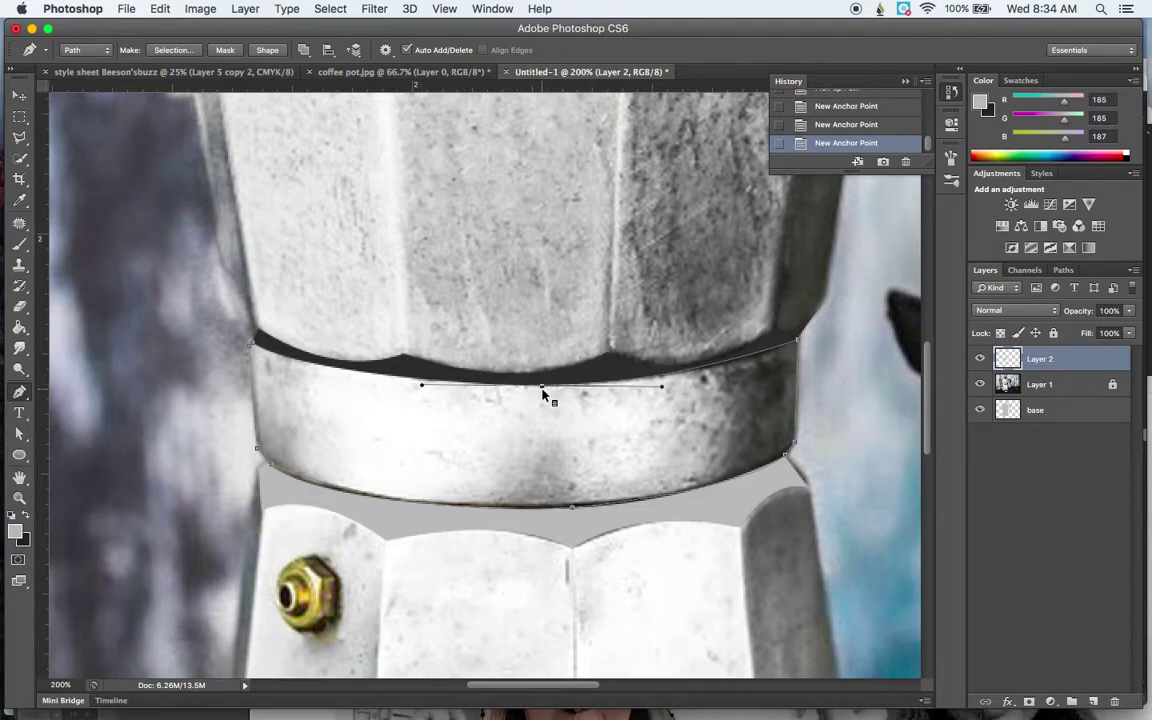
right_click(541, 386)
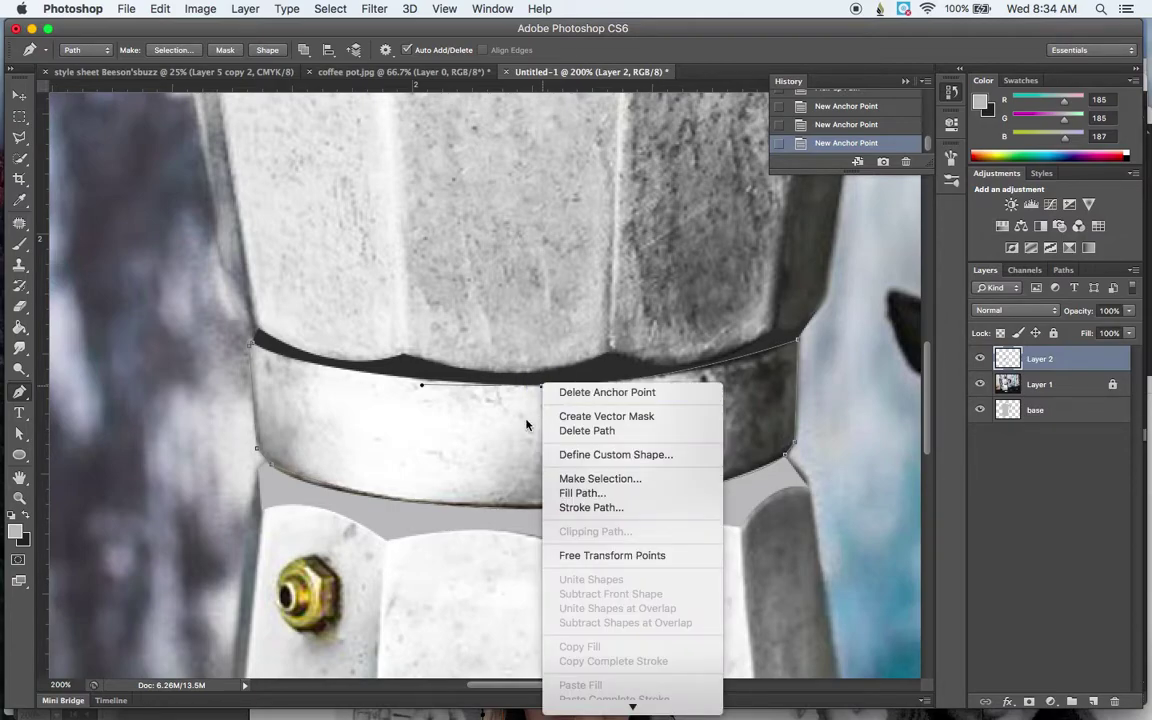
left_click(536, 406)
left_click(542, 387)
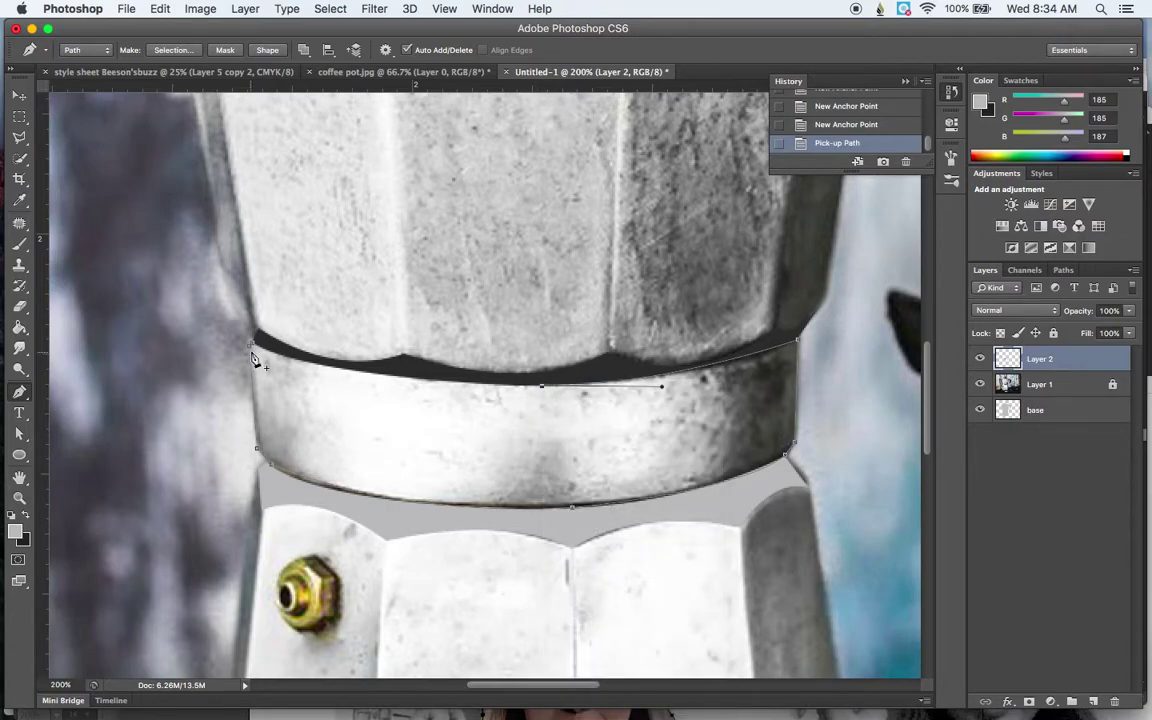
left_click_drag(253, 347, 184, 300)
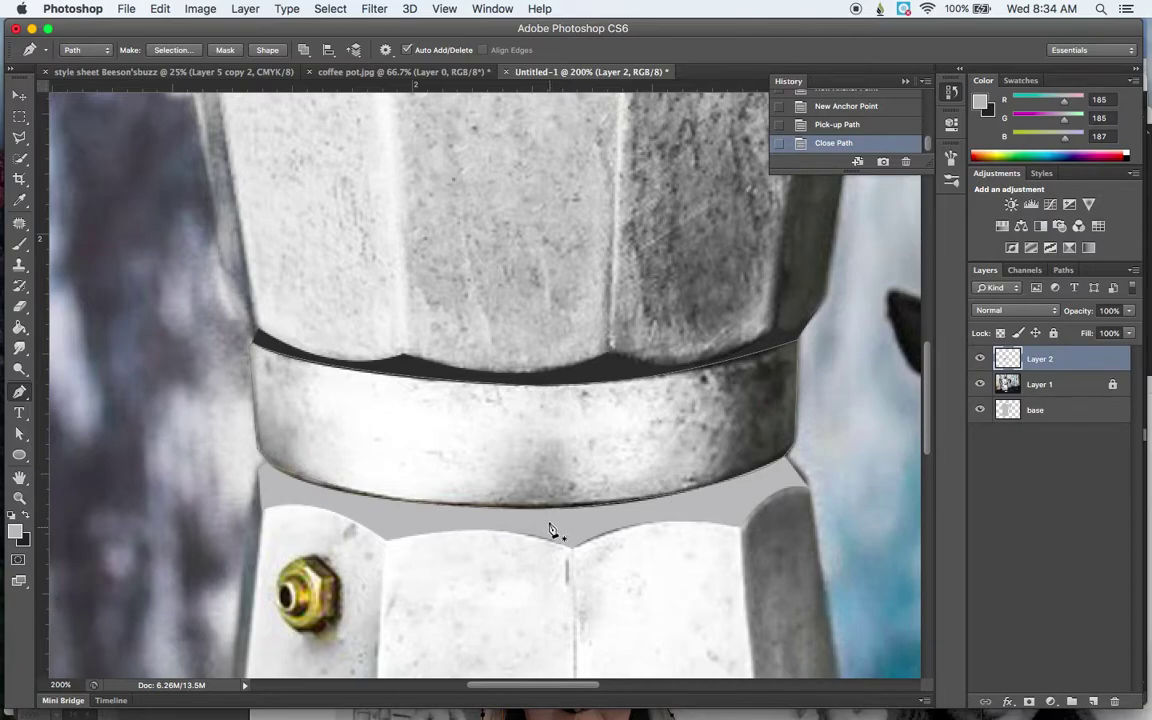
- Undo an accidental Auto Color and add a new layer named Layer 3
key("super+shift+b")
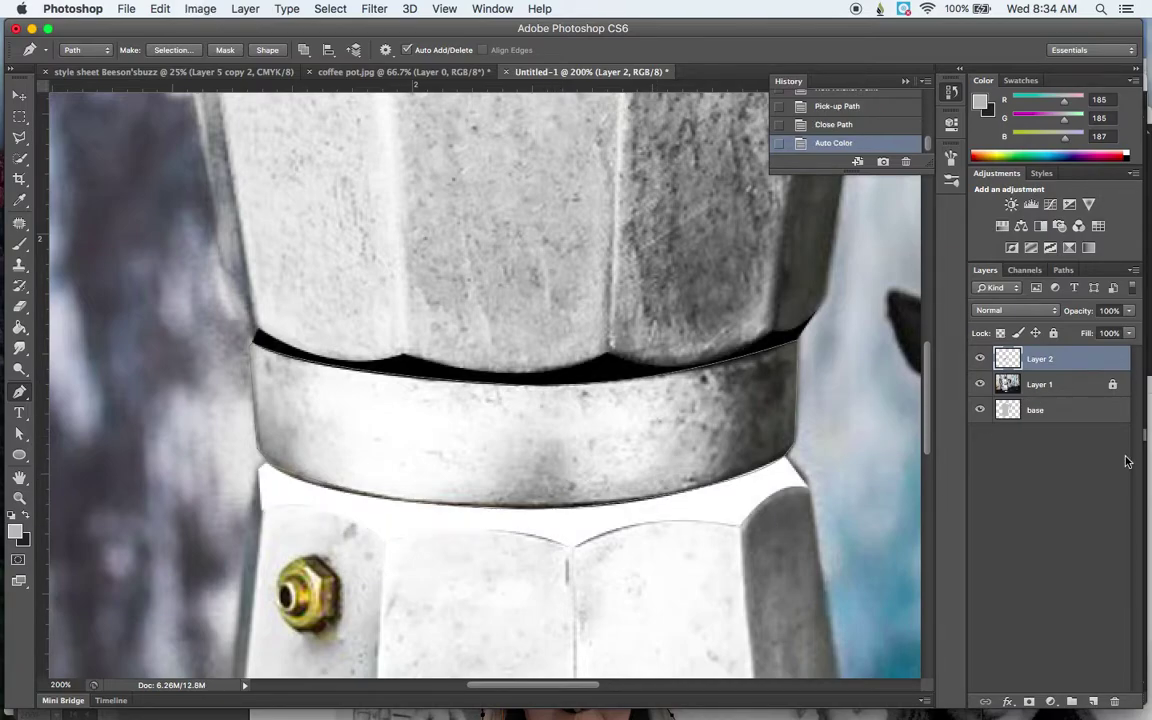
key("super+z")
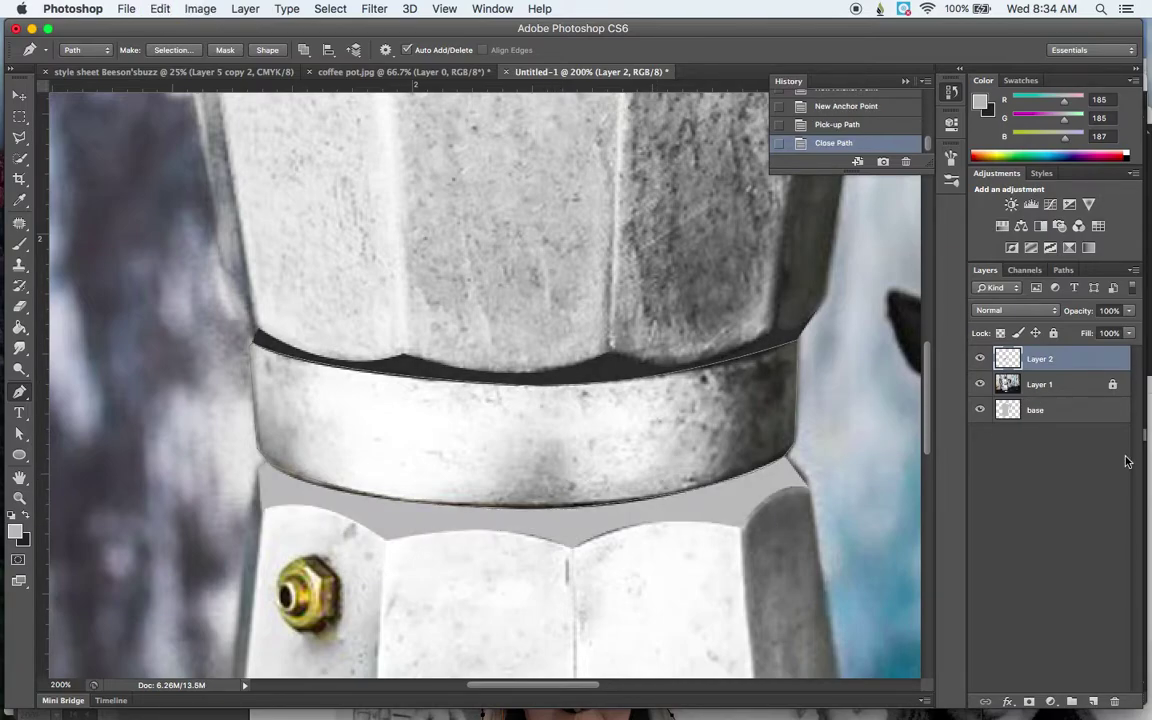
key("super+shift+n")
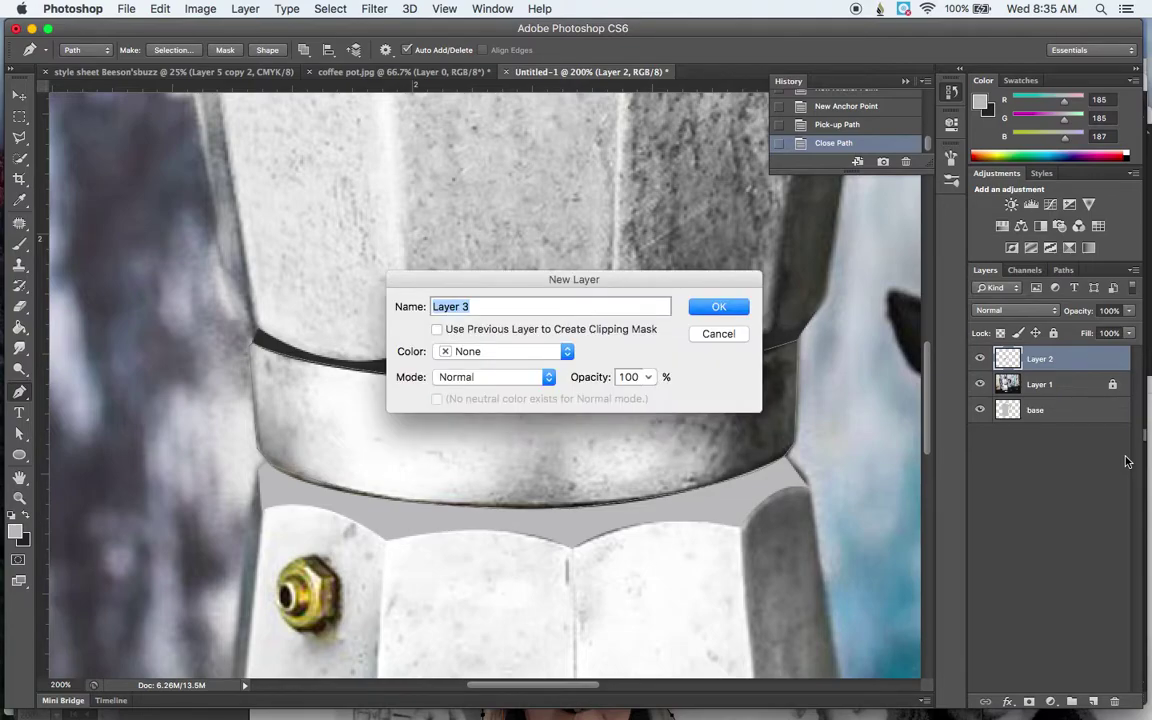
key("Return")
- Fill the band path on Layer 3 with the light grey foreground colour, then hide the path outline
right_click(583, 441)
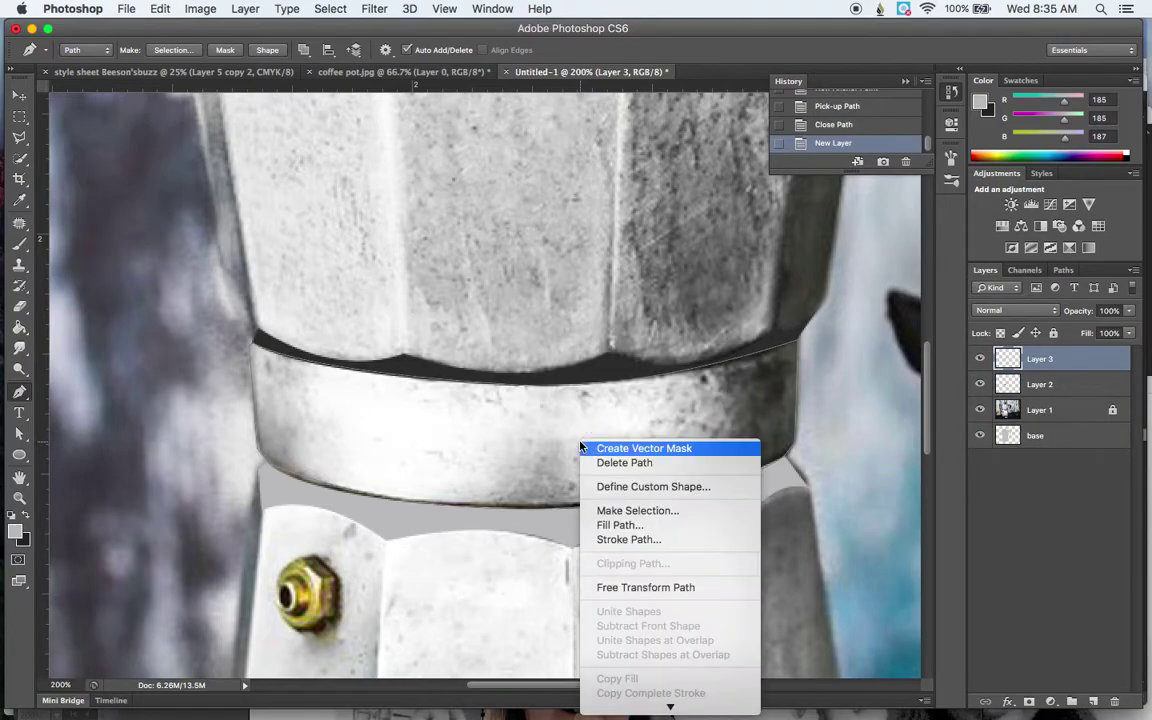
left_click(632, 527)
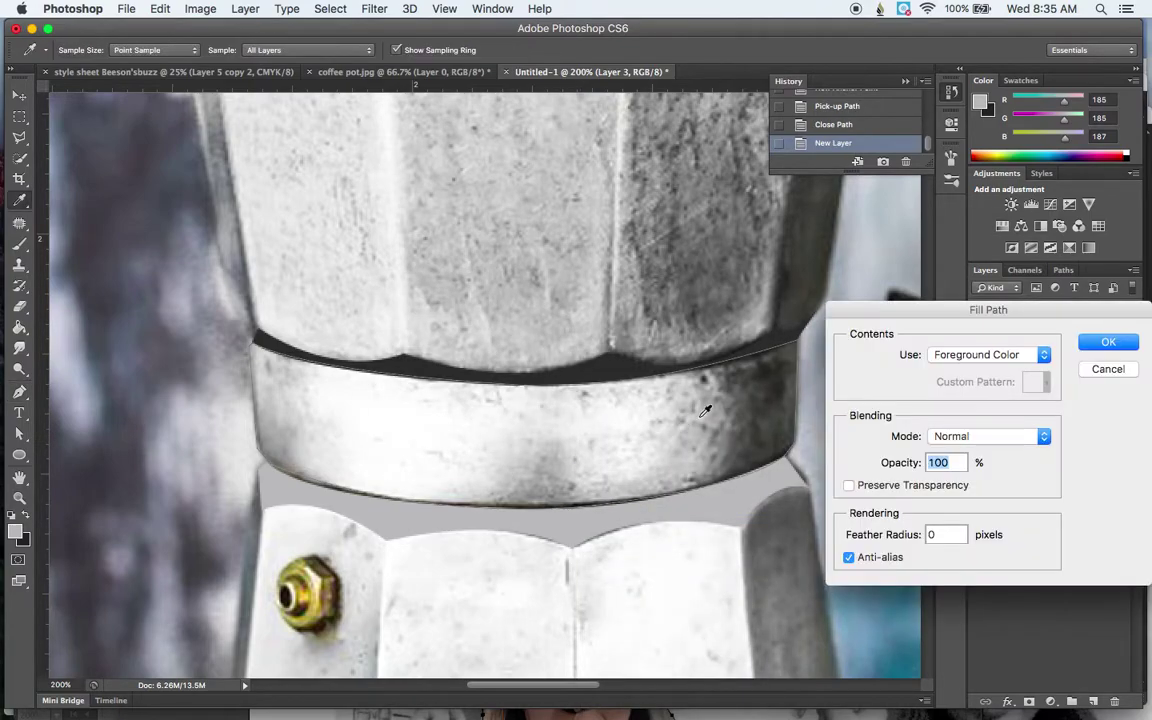
left_click(1106, 345)
key("Escape")
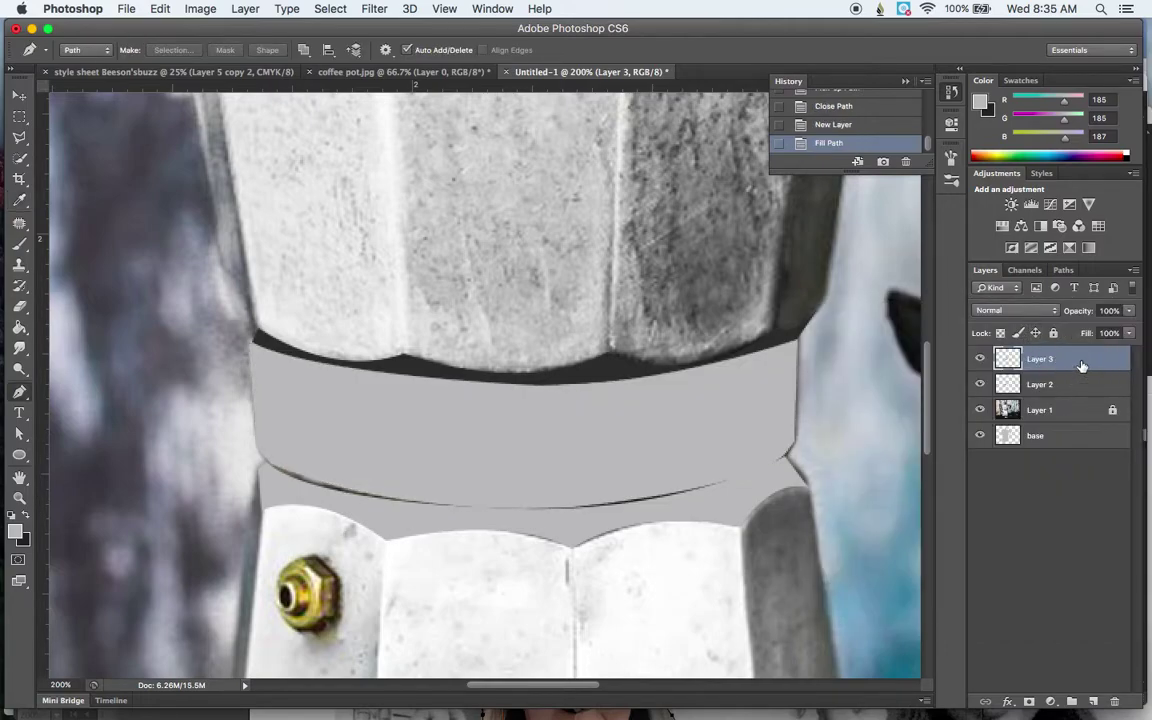
double_click(1081, 366)
- Add a reflected, reversed Gradient Overlay at 0° angle to Layer 3's band
left_click(715, 239)
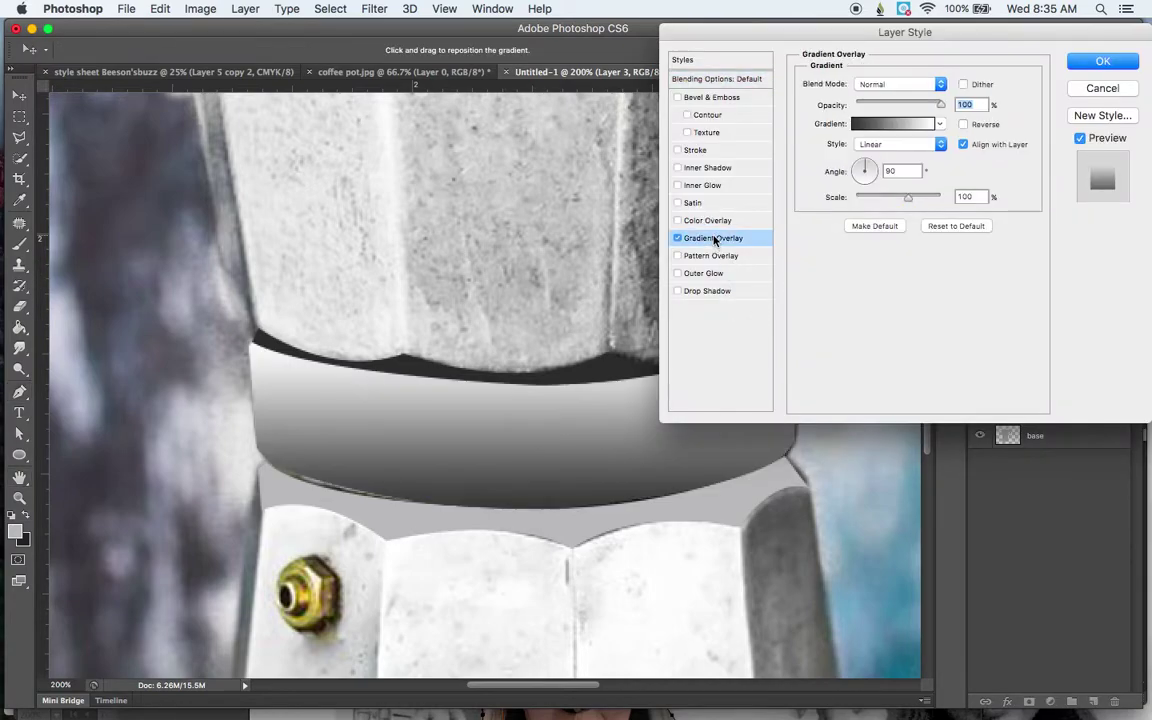
left_click(940, 124)
left_click(907, 126)
left_click(907, 146)
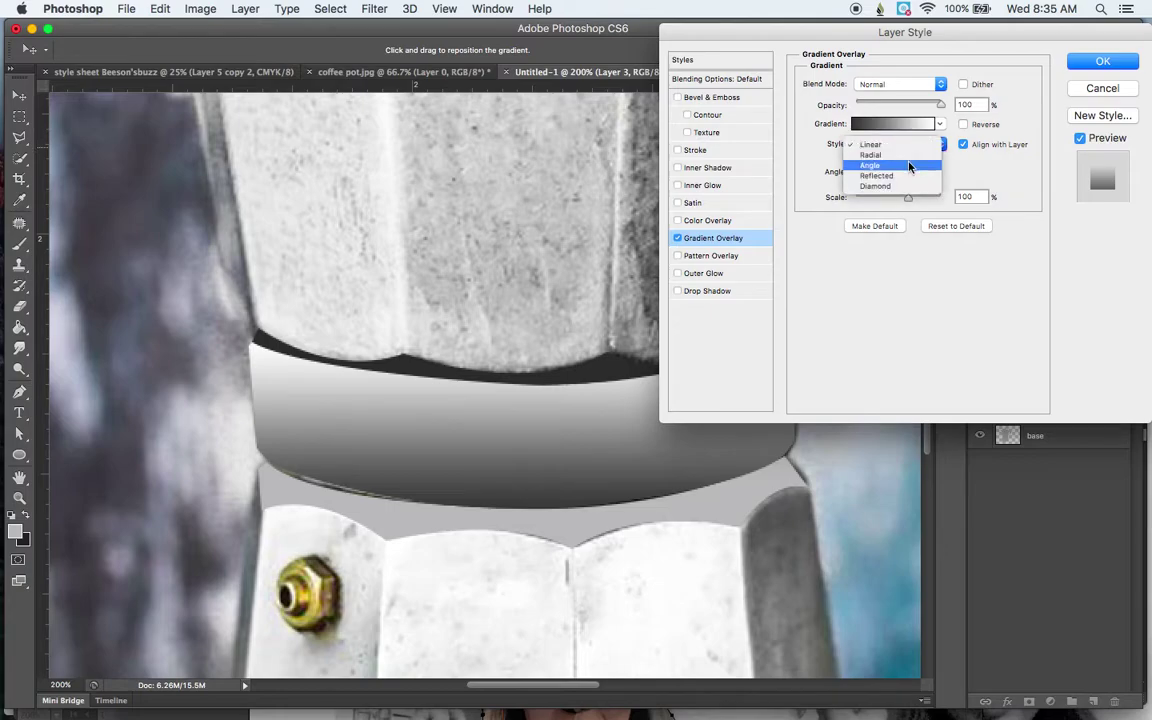
left_click(877, 176)
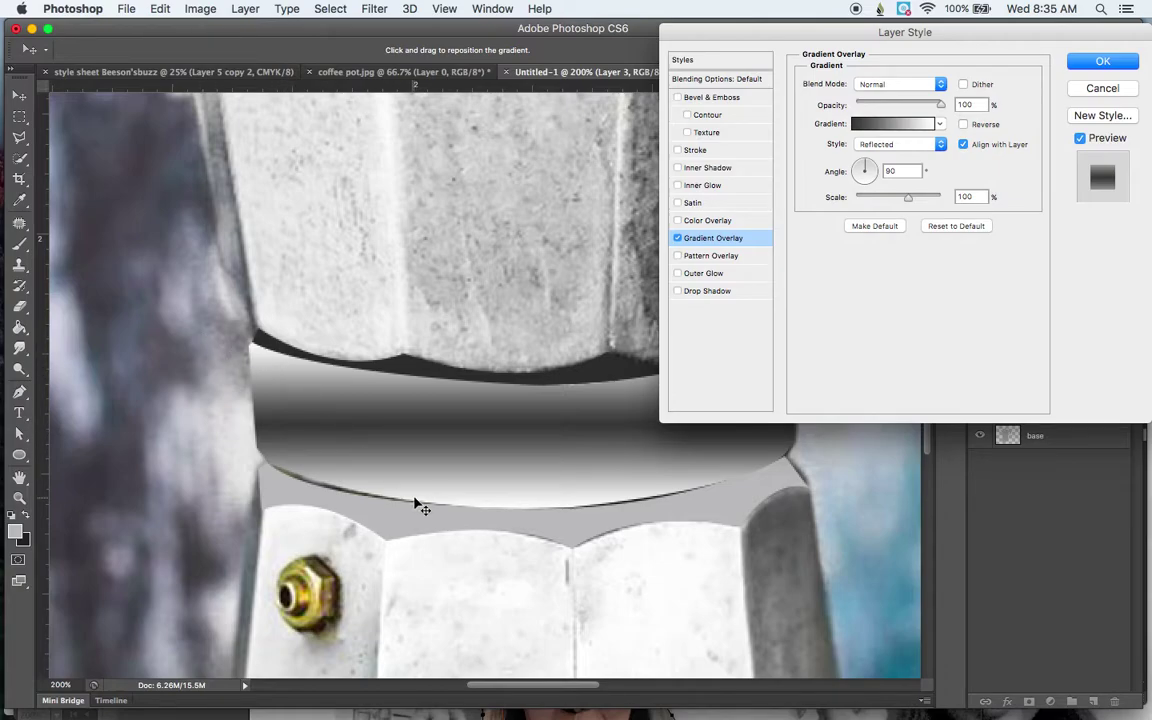
left_click(963, 124)
left_click_drag(866, 166, 881, 172)
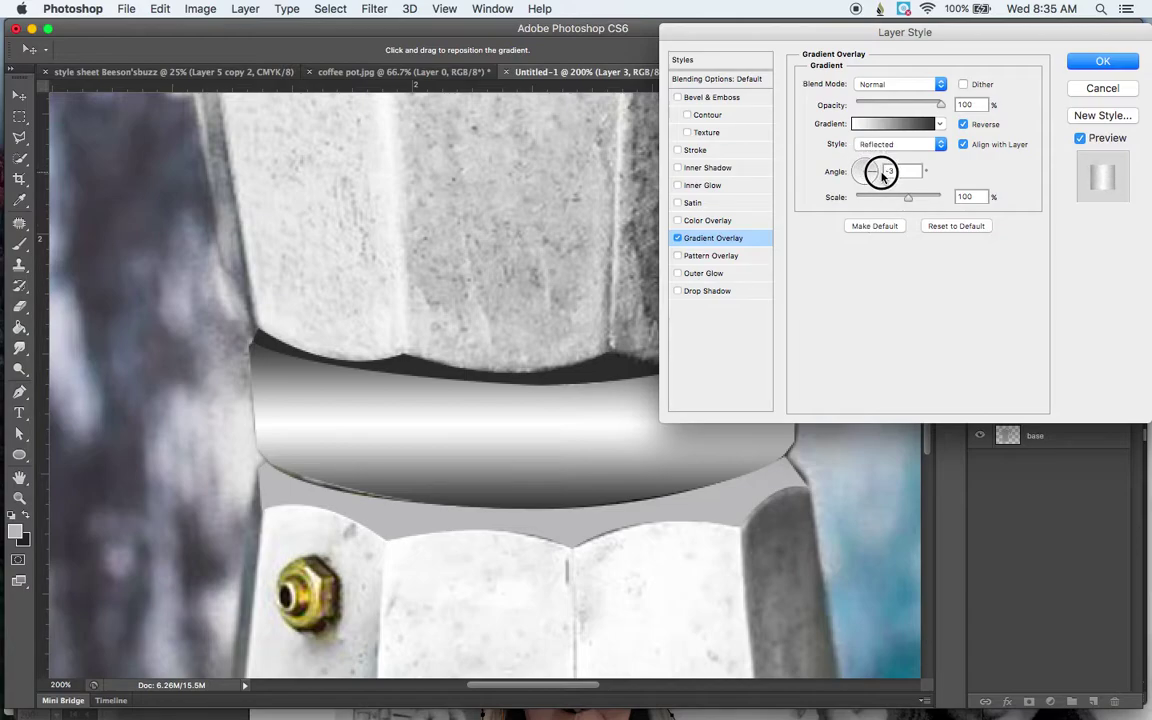
left_click_drag(881, 172, 881, 172)
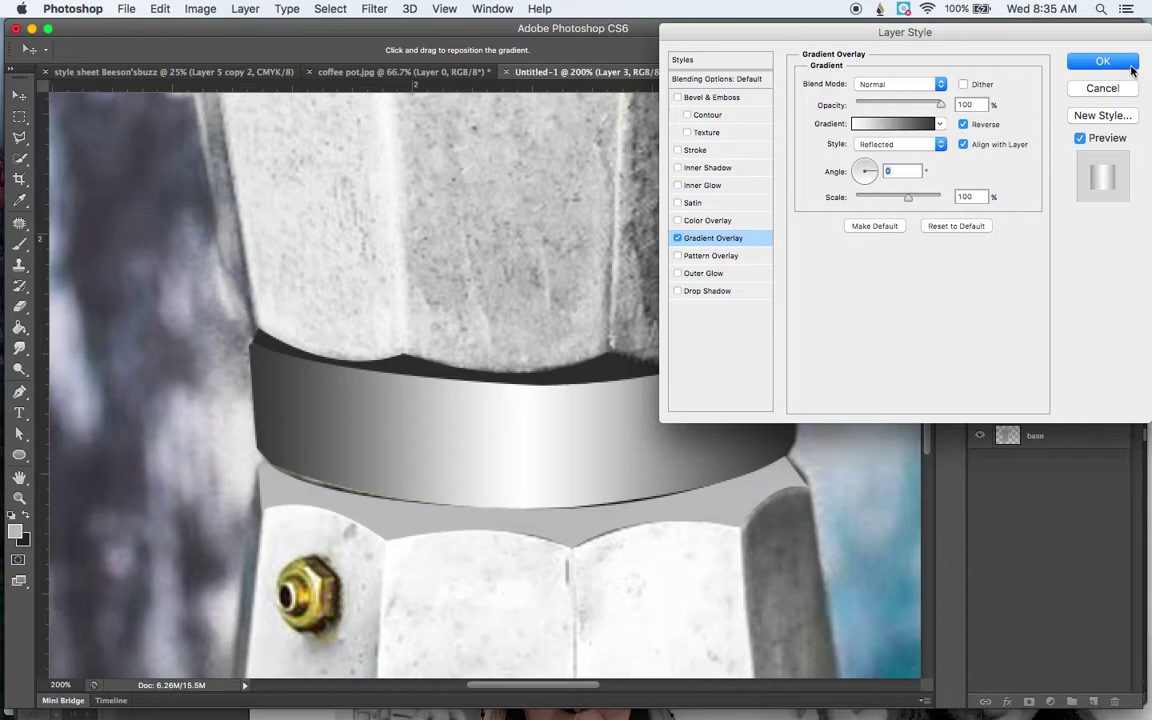
left_click(1100, 62)
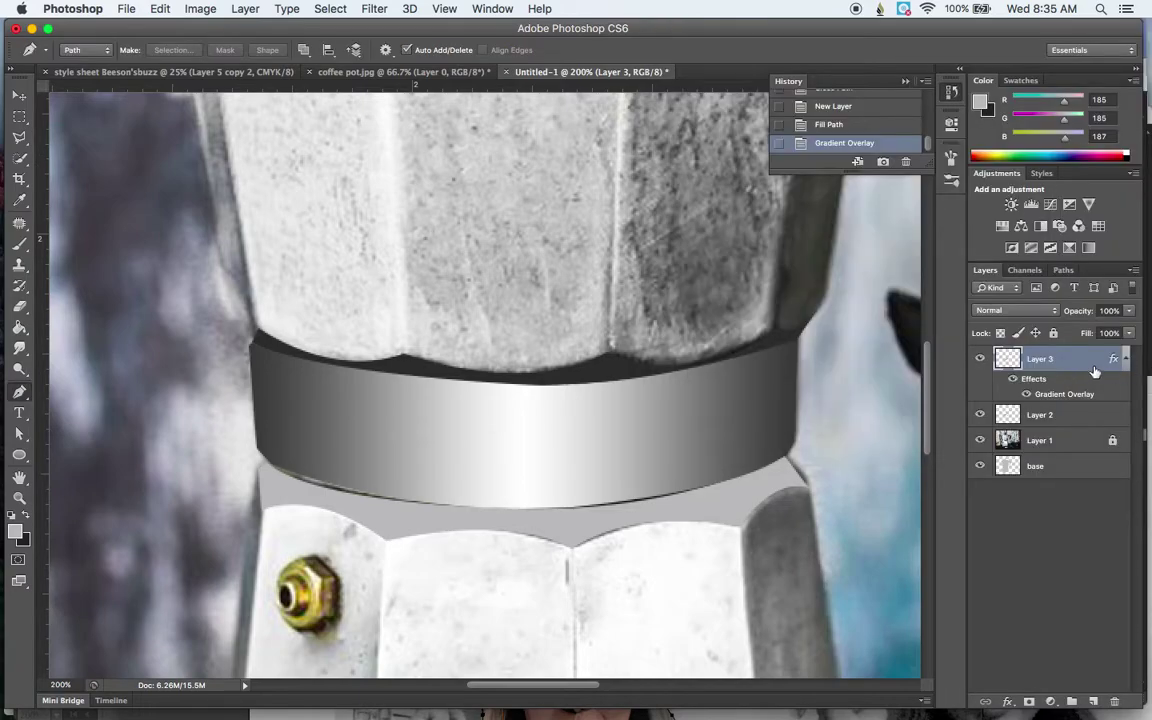
- Keep layer opacity at 100% and lower the Gradient Overlay opacity to 42%, then zoom out
left_click(1129, 310)
left_click_drag(1097, 326, 1112, 333)
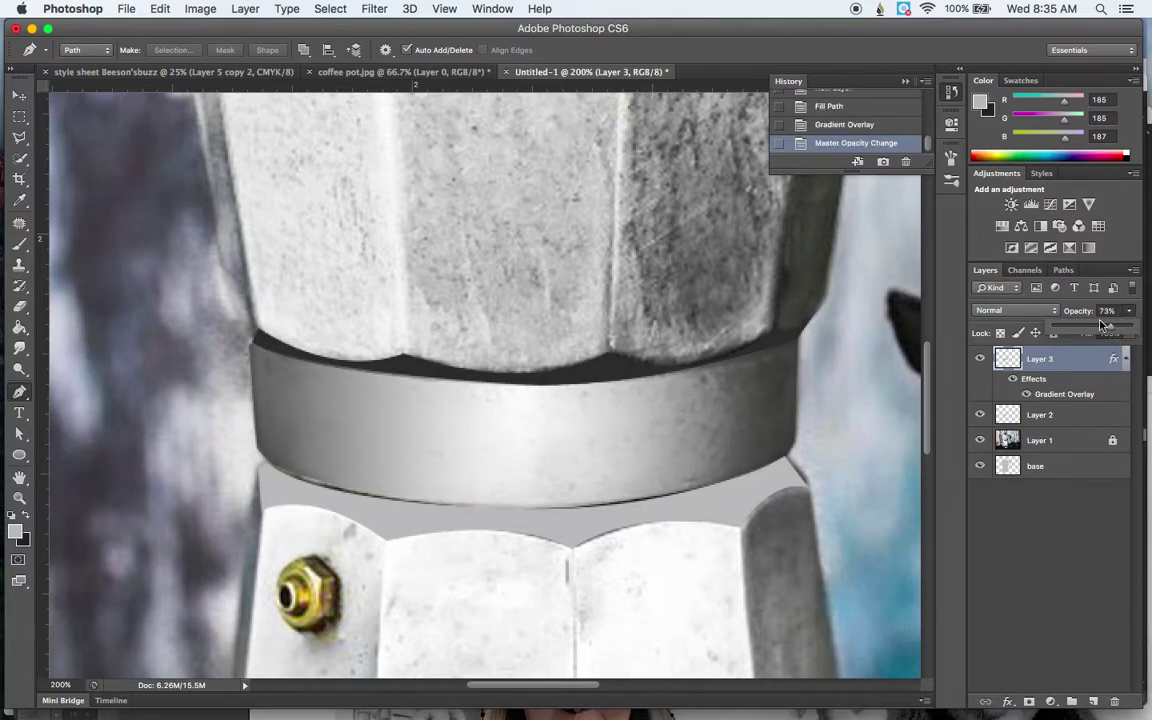
left_click_drag(1112, 325, 1130, 328)
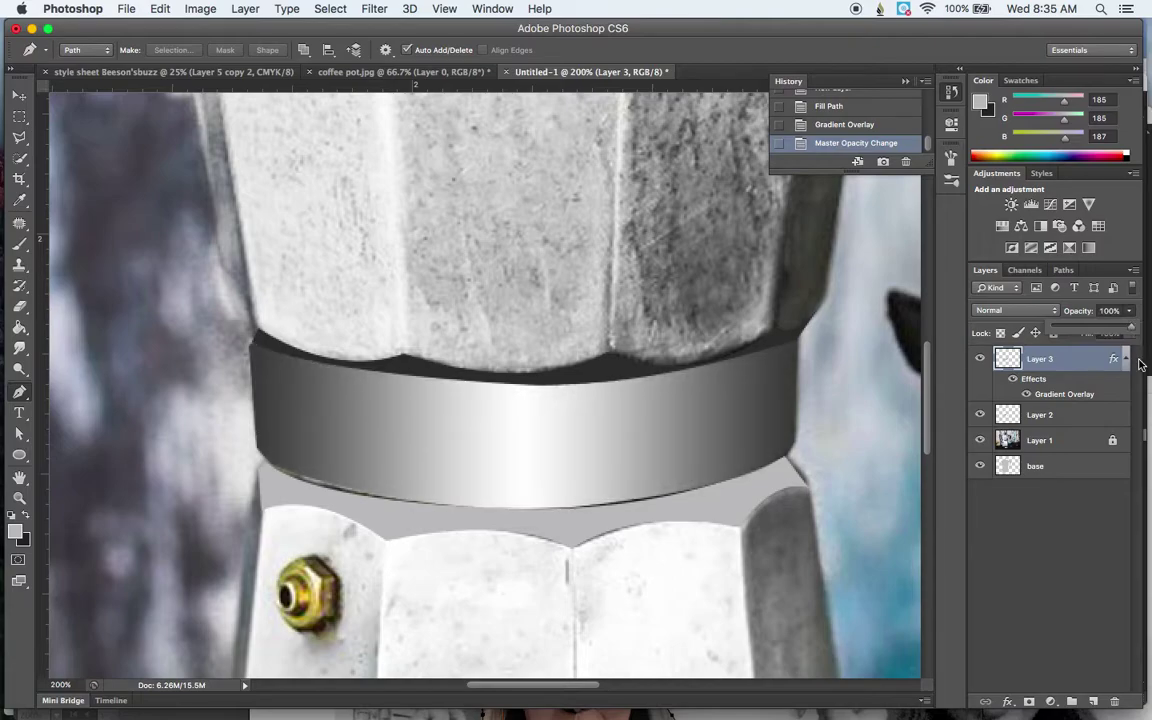
double_click(1089, 394)
mouse_move(905, 113)
left_mouse_down()
mouse_move(892, 110)
mouse_move(909, 107)
left_mouse_up()
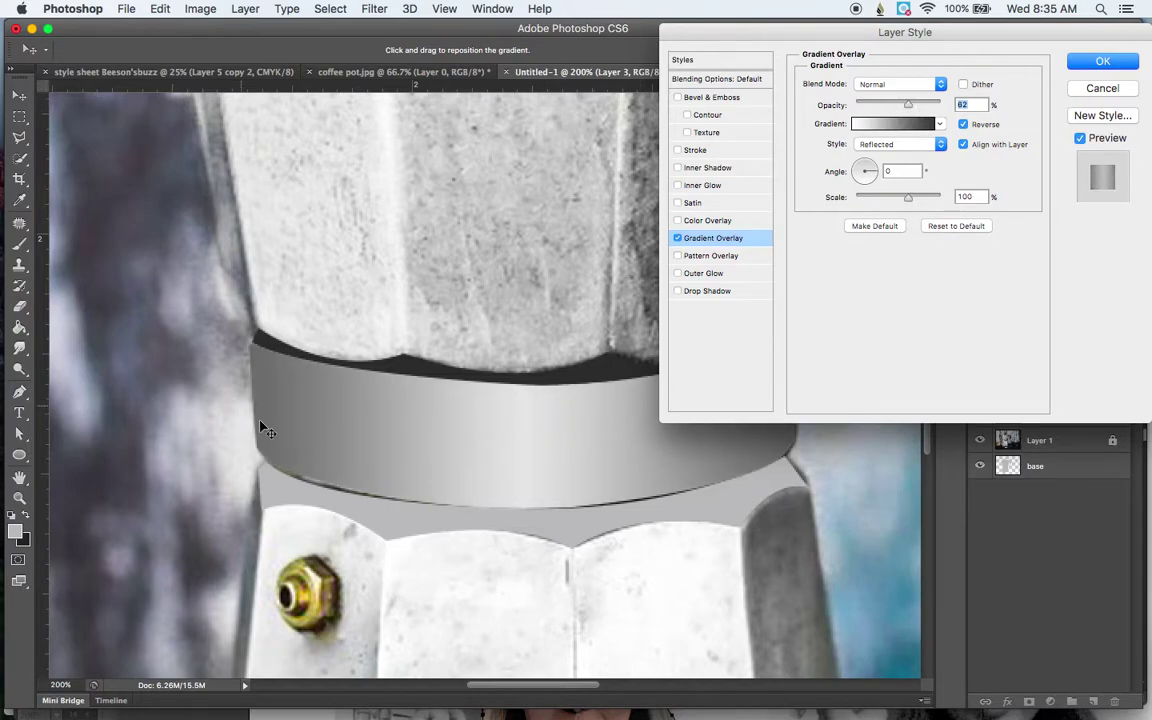
left_click(1102, 61)
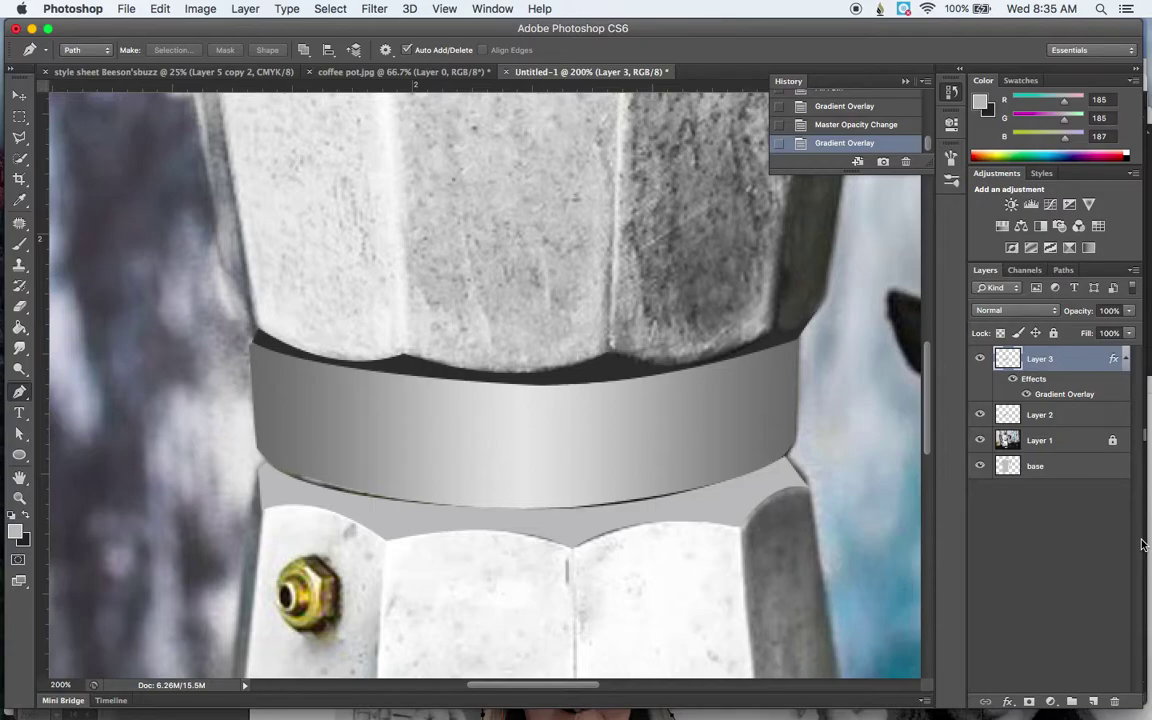
key("super+minus")
key("super+minus")
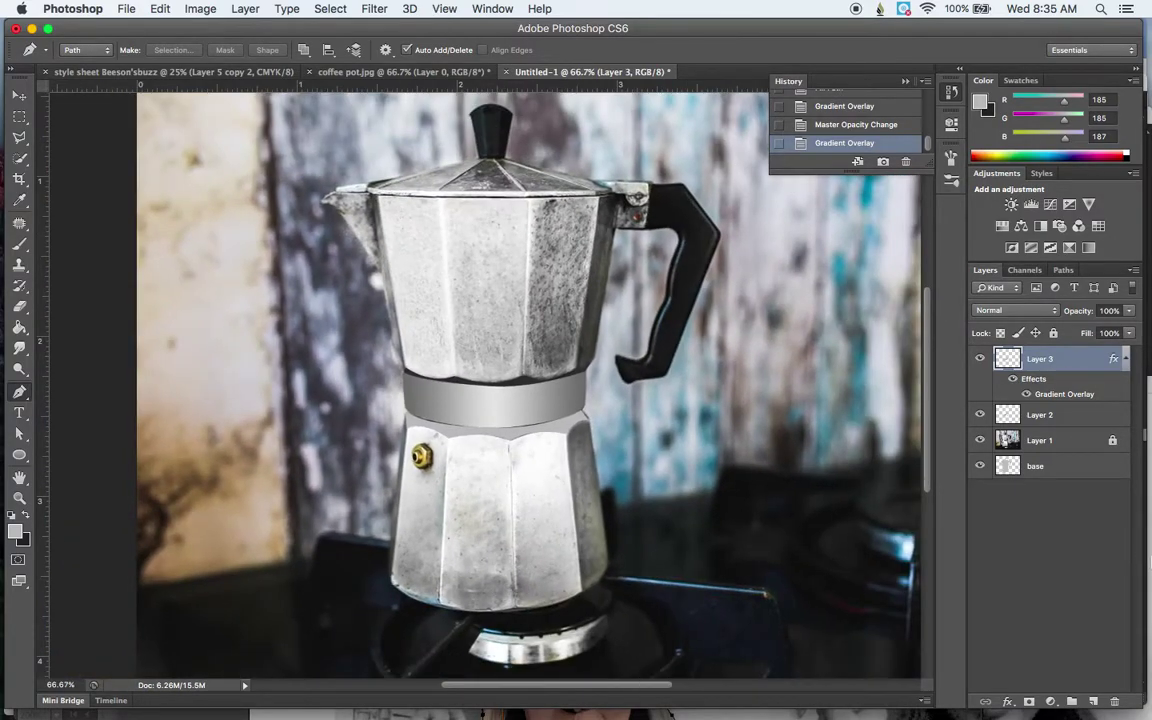
- Hide Layer 1, the original photo, leaving only the grey pot shapes visible
left_click(981, 440)
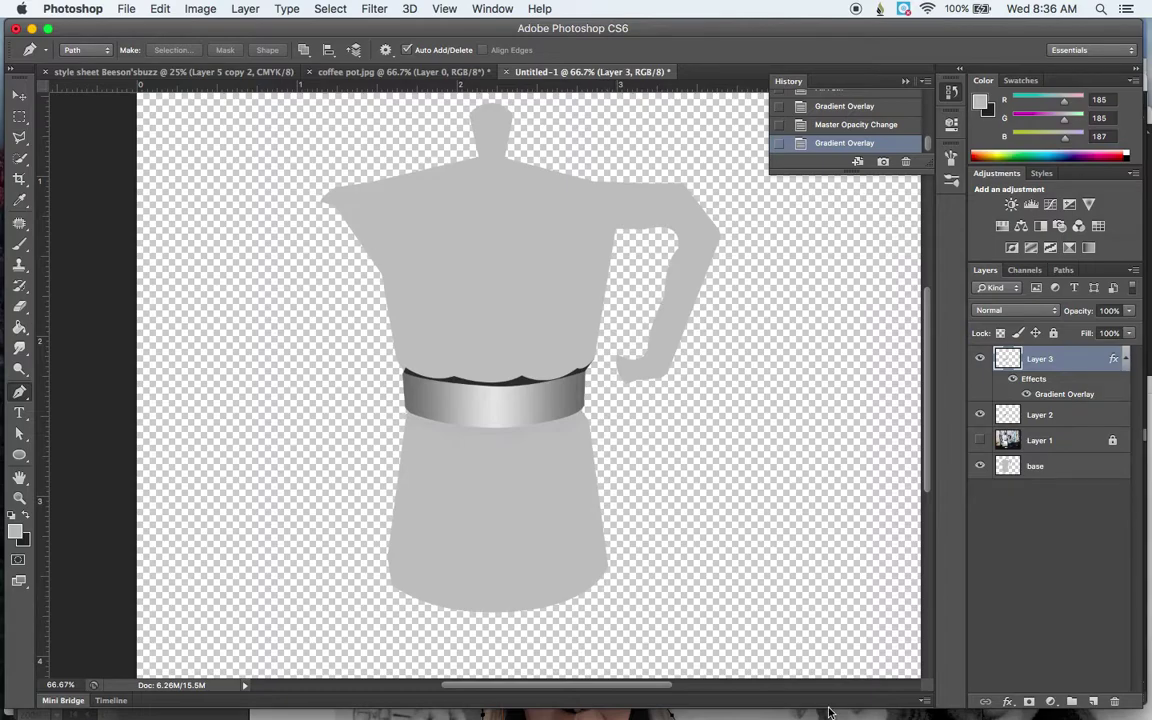
- Load the pot shape as a selection and add a new Layer 4
left_click(1008, 468, "super")
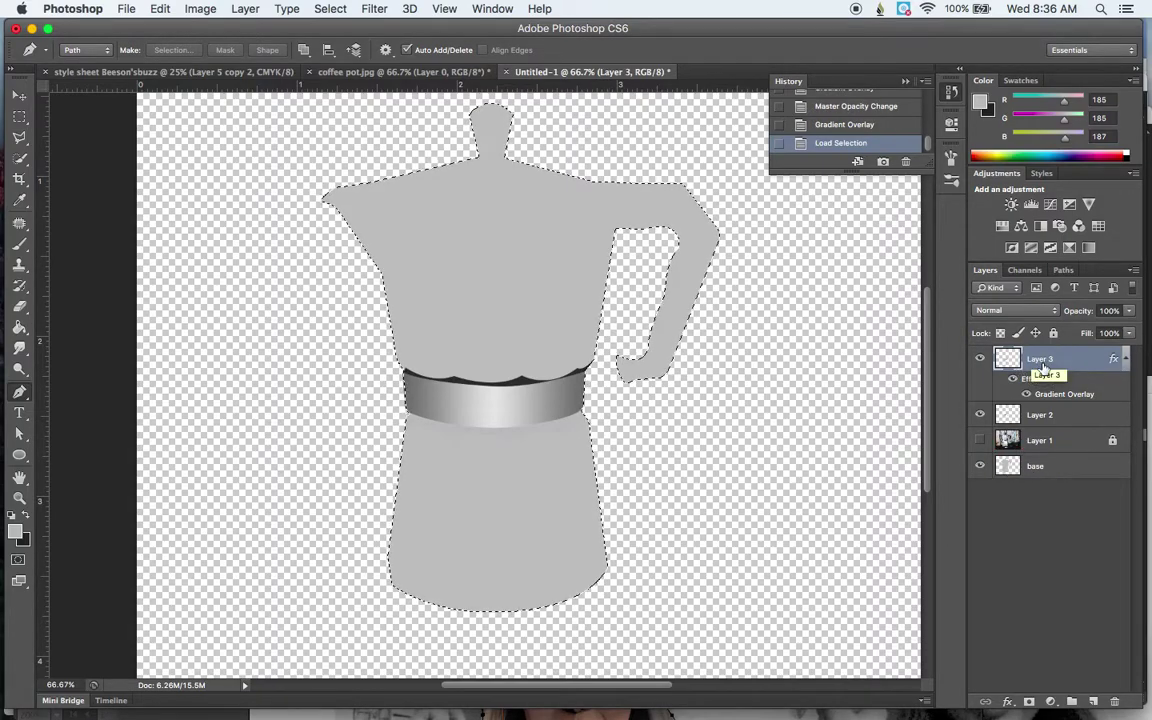
key("super+shift+n")
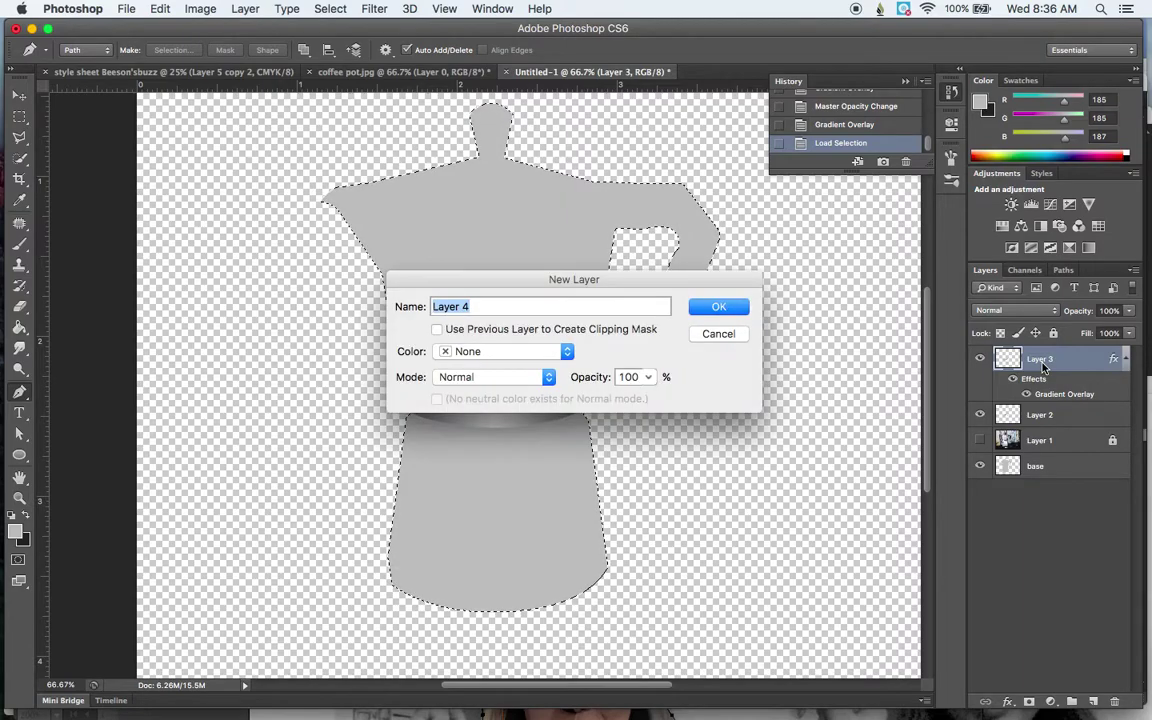
key("Return")
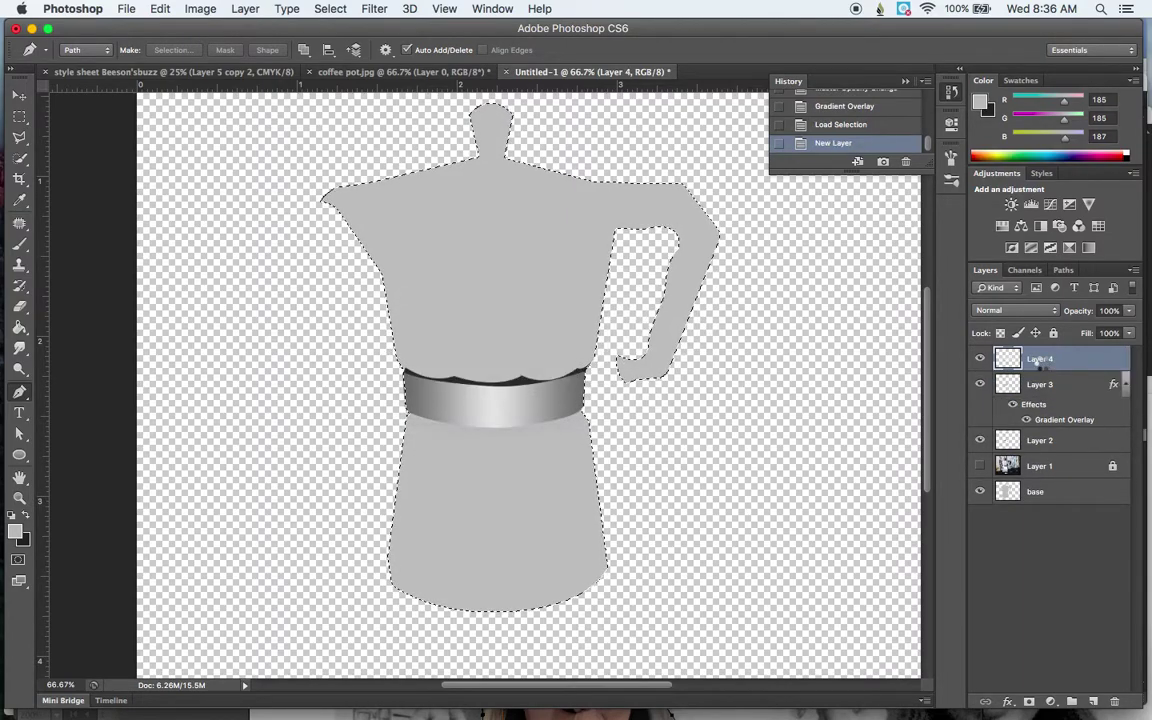
- Set the Brush to 90 px at 100% hardness and show the original photo again
key("b")
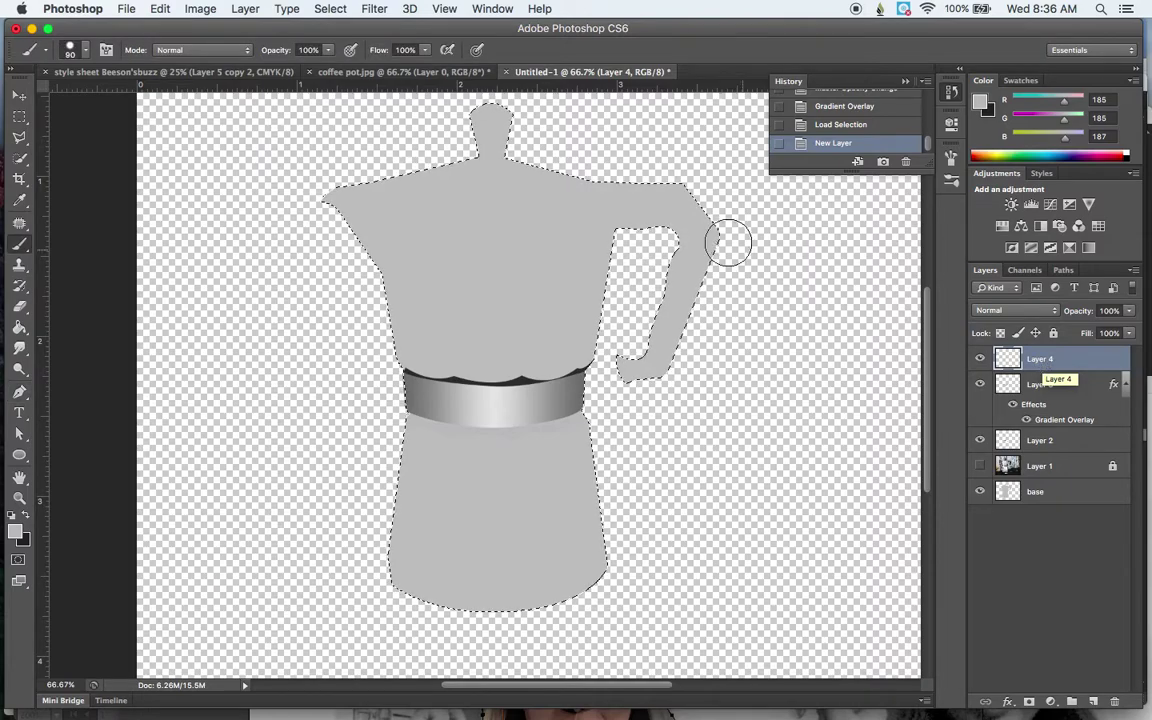
left_click(85, 51)
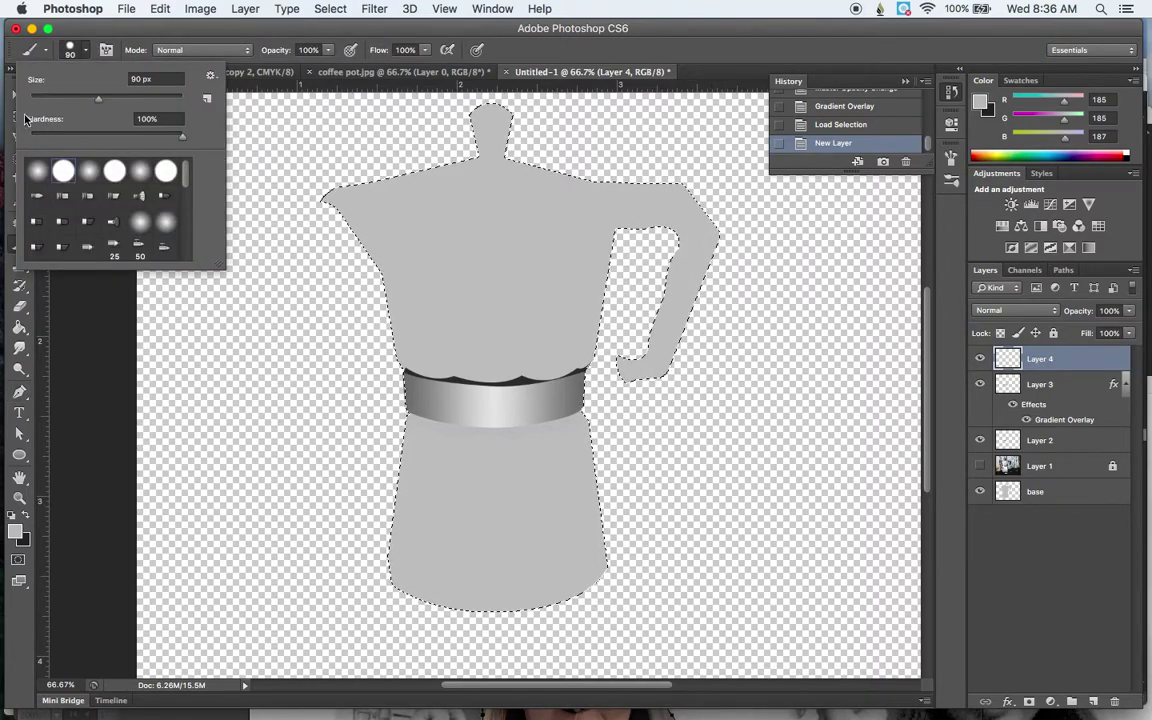
left_click(221, 21)
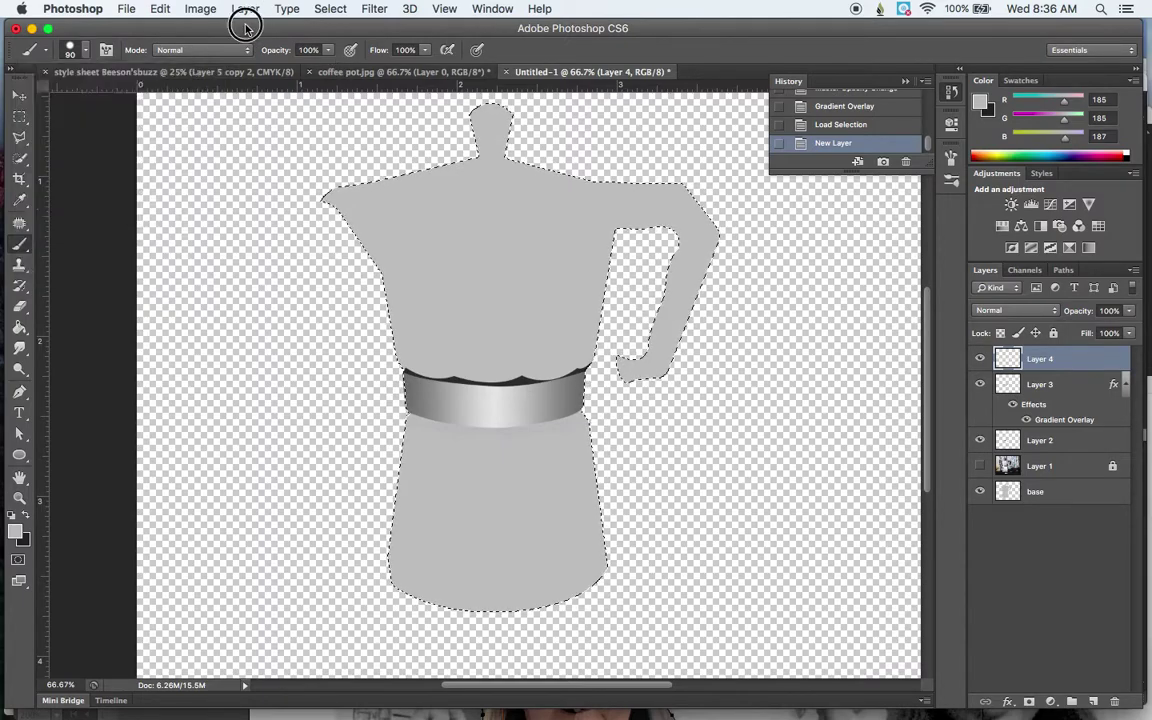
left_click(980, 468)
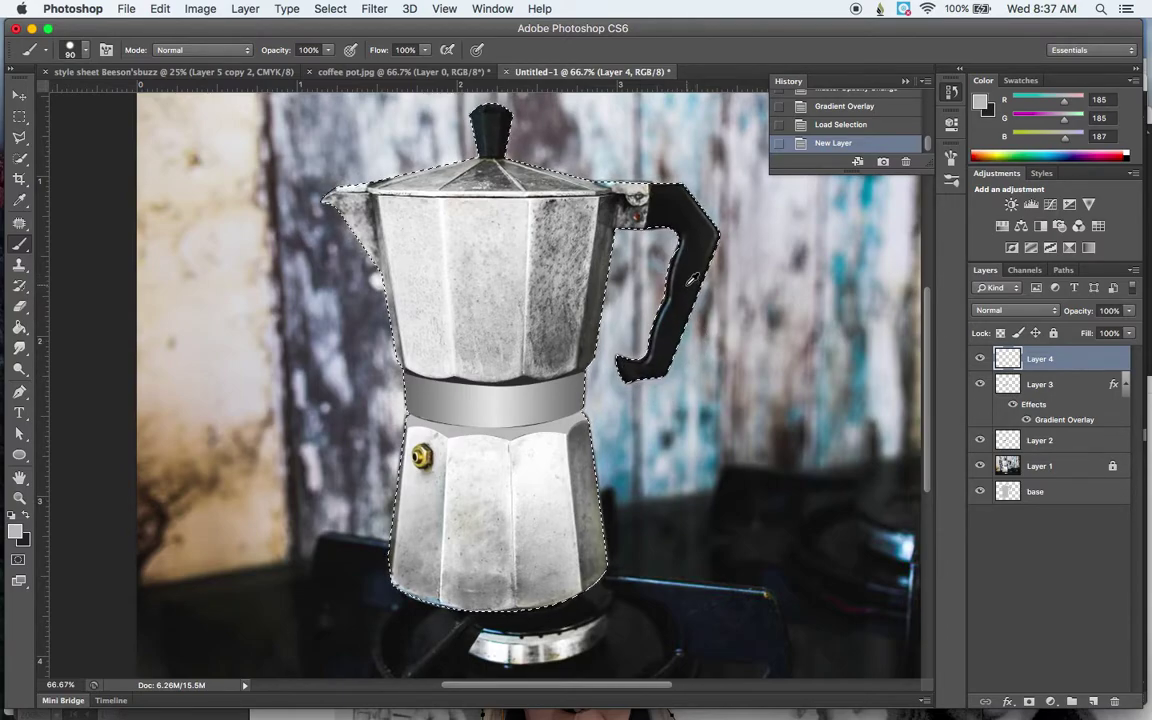
- Paint the pot handle and lid knob near-black on Layer 4
key("x")
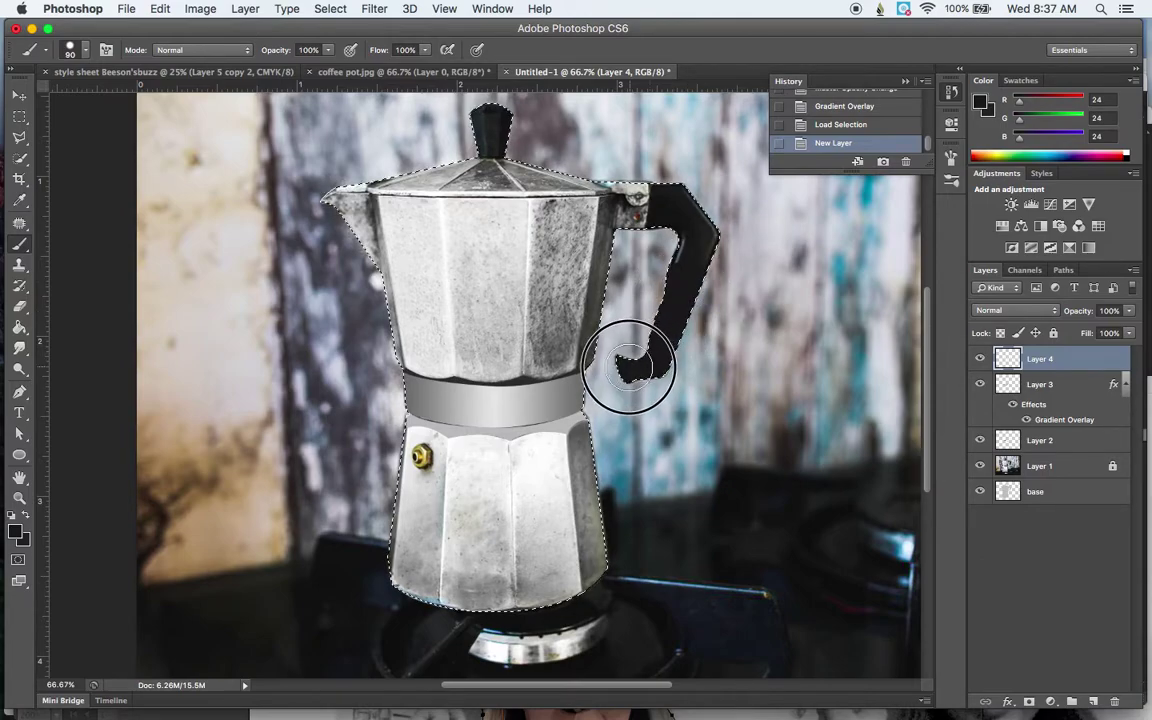
mouse_move(685, 312)
left_mouse_down()
mouse_move(710, 229)
mouse_move(677, 279)
mouse_move(707, 224)
mouse_move(697, 194)
mouse_move(669, 225)
mouse_move(675, 176)
mouse_move(687, 170)
mouse_move(695, 198)
mouse_move(676, 240)
mouse_move(676, 300)
left_mouse_up()
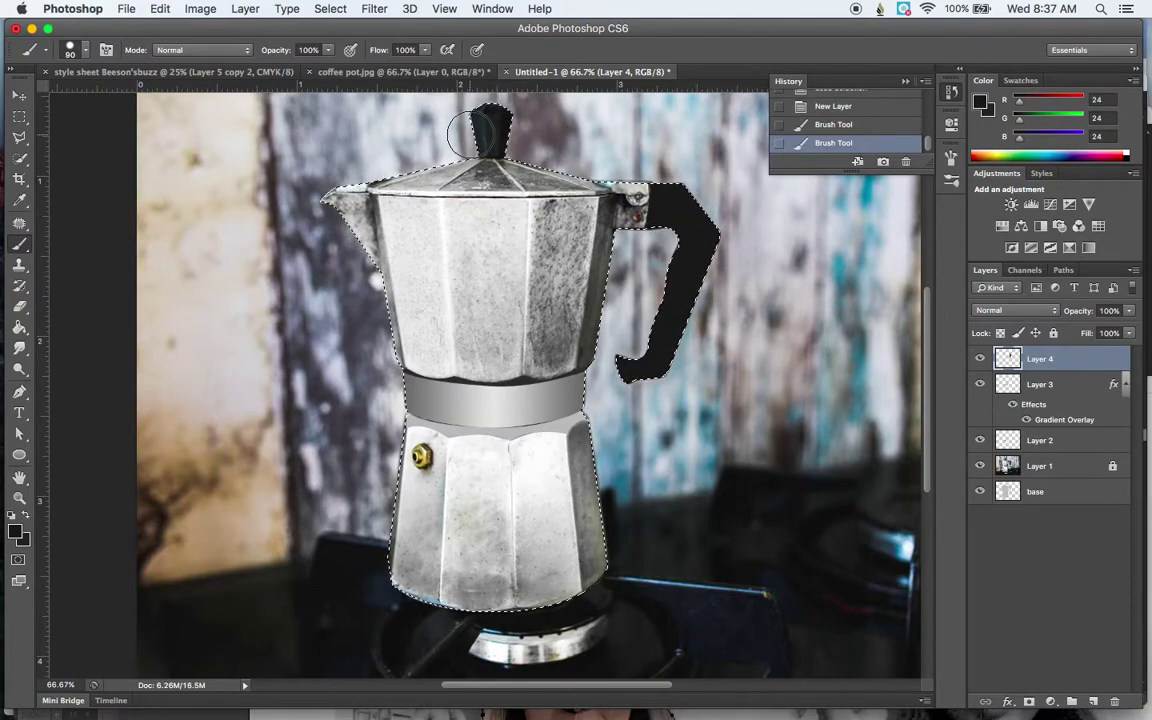
mouse_move(516, 125)
left_mouse_down()
mouse_move(475, 113)
mouse_move(488, 127)
mouse_move(542, 122)
left_mouse_up()
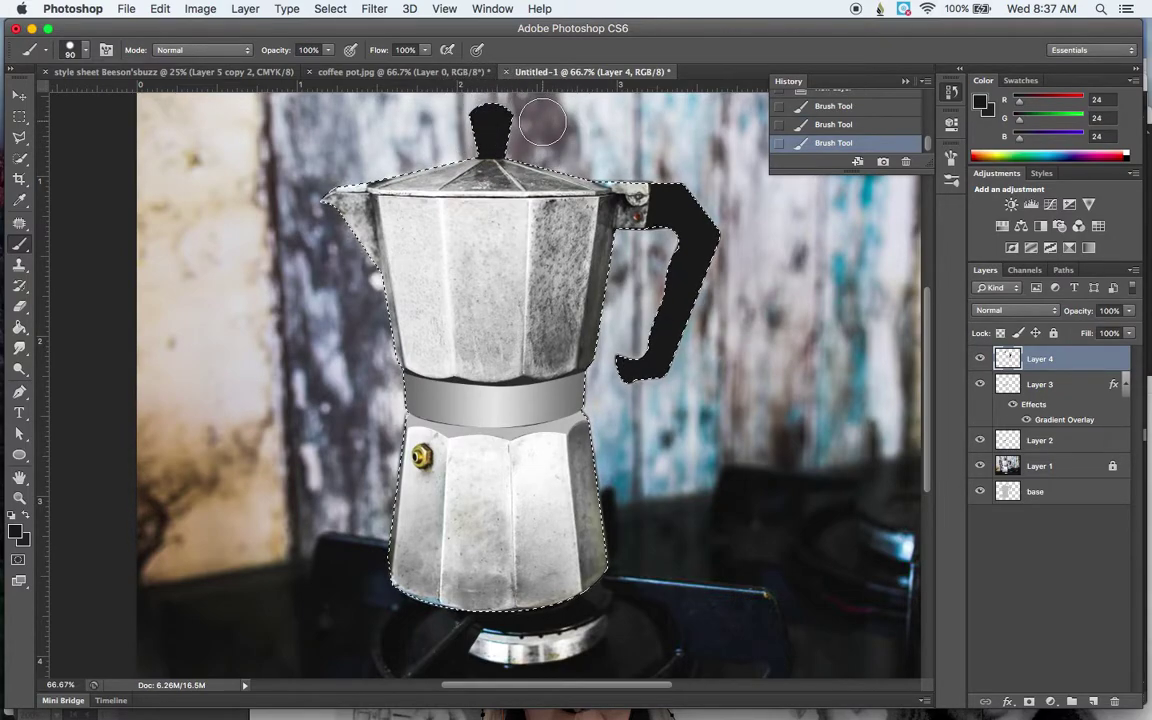
key("ctrl+z")
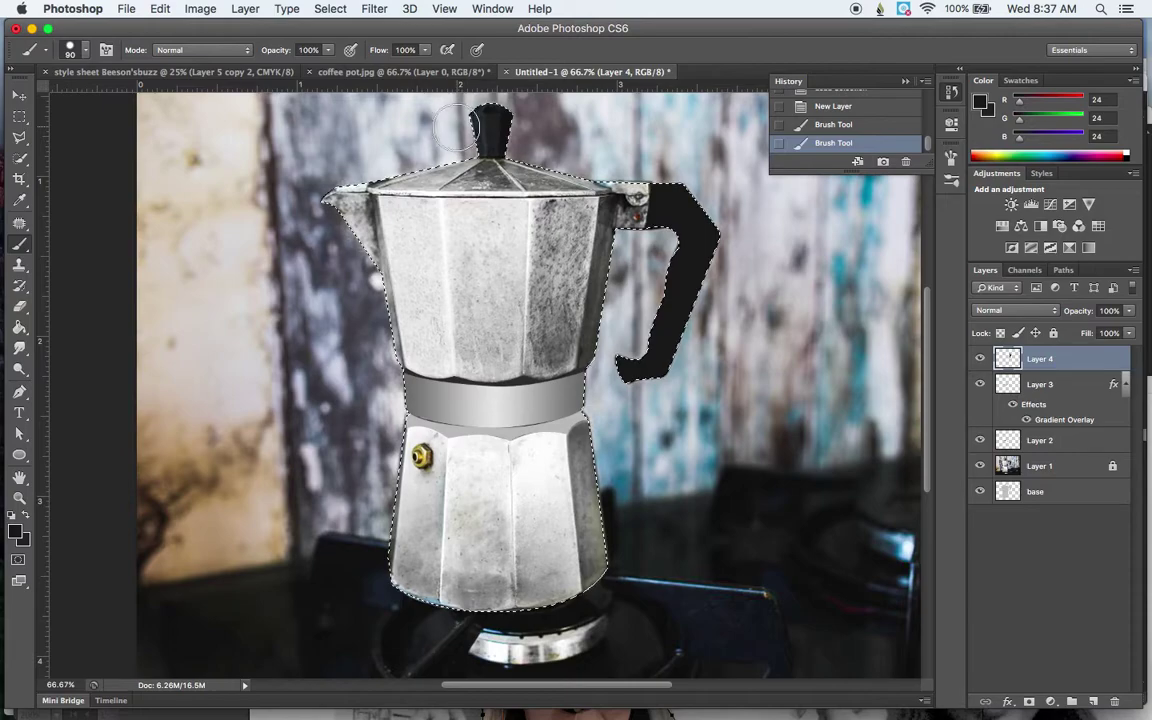
mouse_move(455, 137)
left_mouse_down()
mouse_move(514, 116)
mouse_move(543, 127)
left_mouse_up()
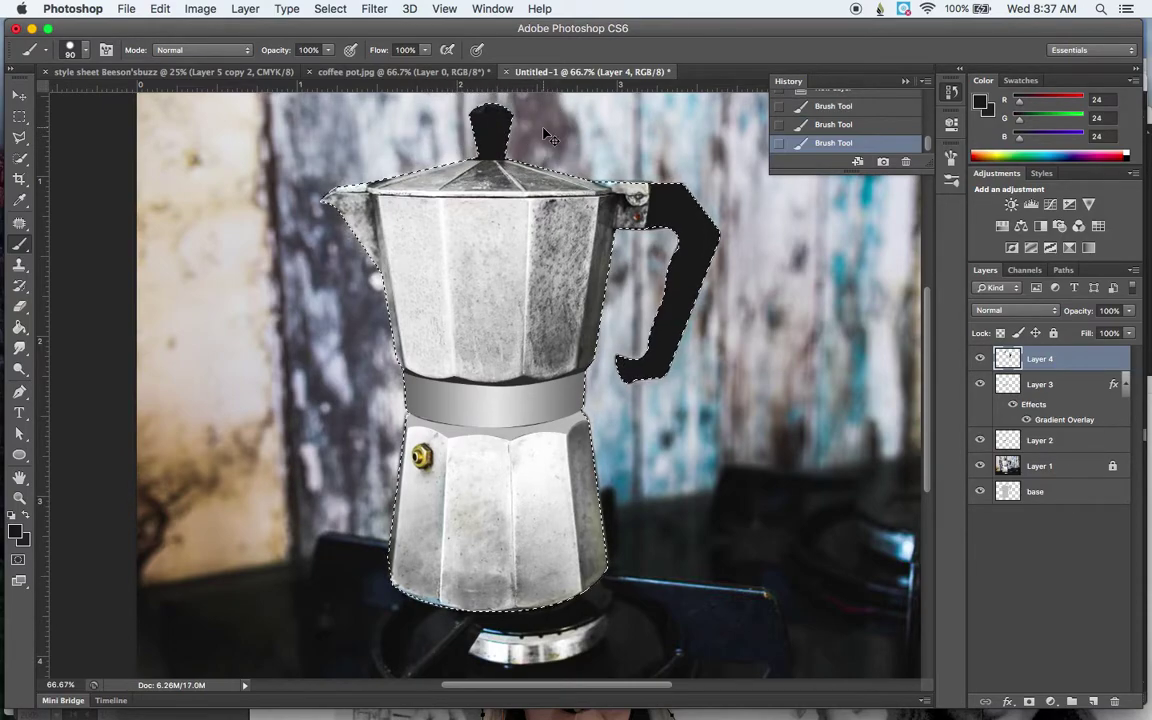
- Repaint the lid knob solid black with a larger brush, then hide the photo and deselect
key("ctrl+plus")
key("ctrl+plus")
scroll(543, 135, "up", 10)
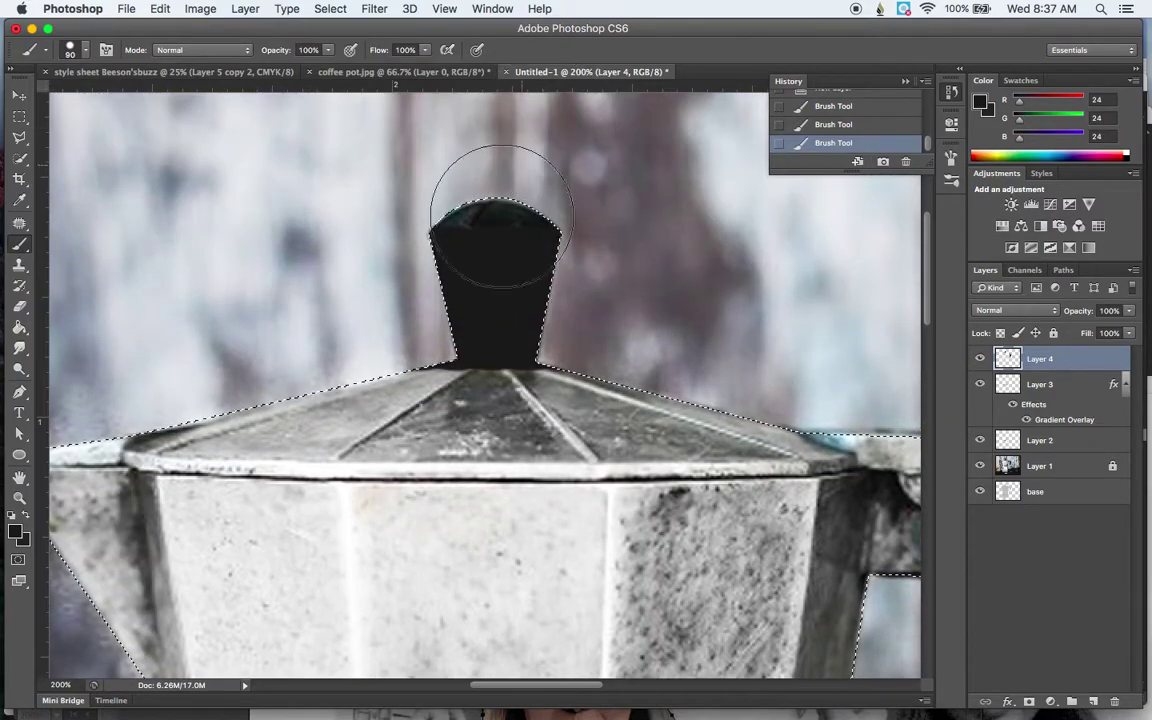
key("ctrl+z")
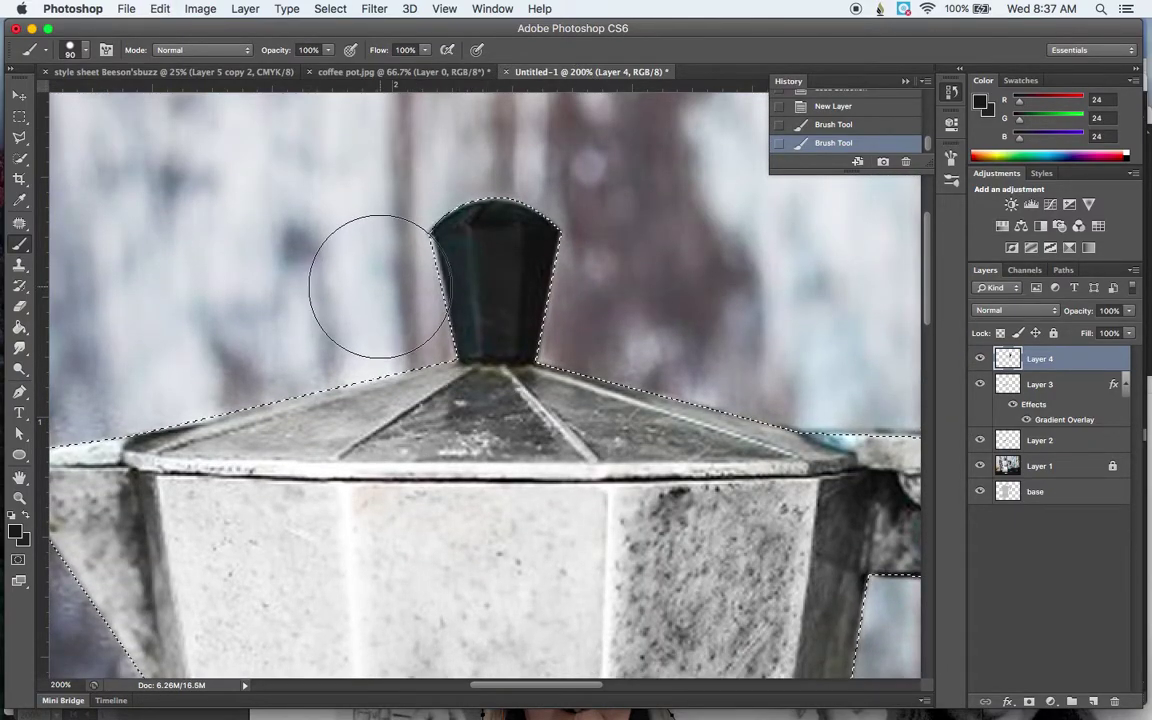
key("bracketright")
key("bracketright")
key("bracketright")
key("bracketright")
mouse_move(380, 285)
left_mouse_down()
mouse_move(647, 292)
mouse_move(520, 206)
mouse_move(400, 240)
mouse_move(548, 250)
mouse_move(509, 170)
mouse_move(530, 165)
mouse_move(447, 206)
mouse_move(460, 182)
mouse_move(497, 193)
left_mouse_up()
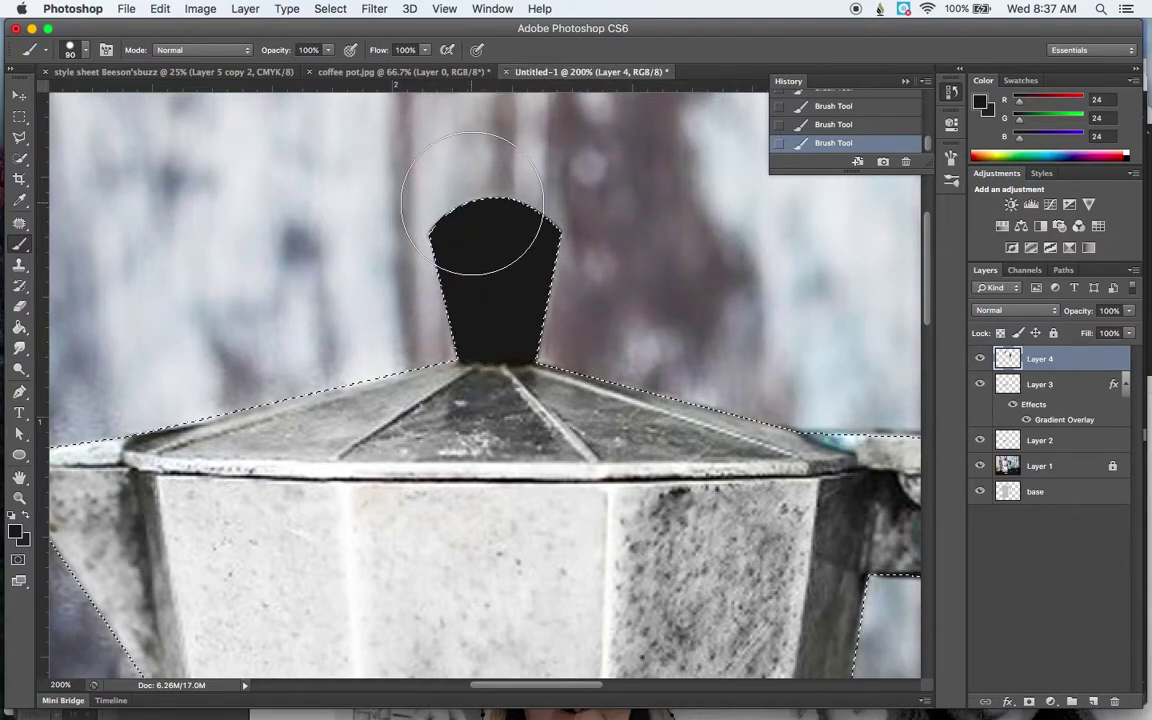
key("super+minus")
key("super+minus")
key("super+minus")
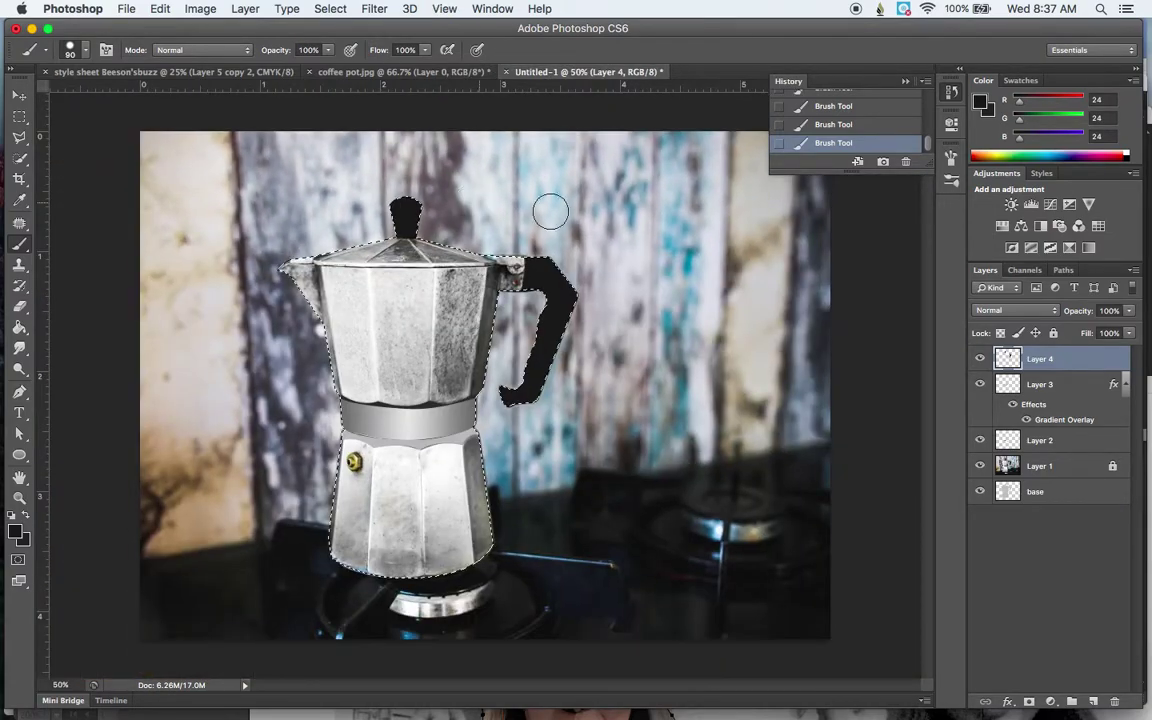
left_click(979, 467)
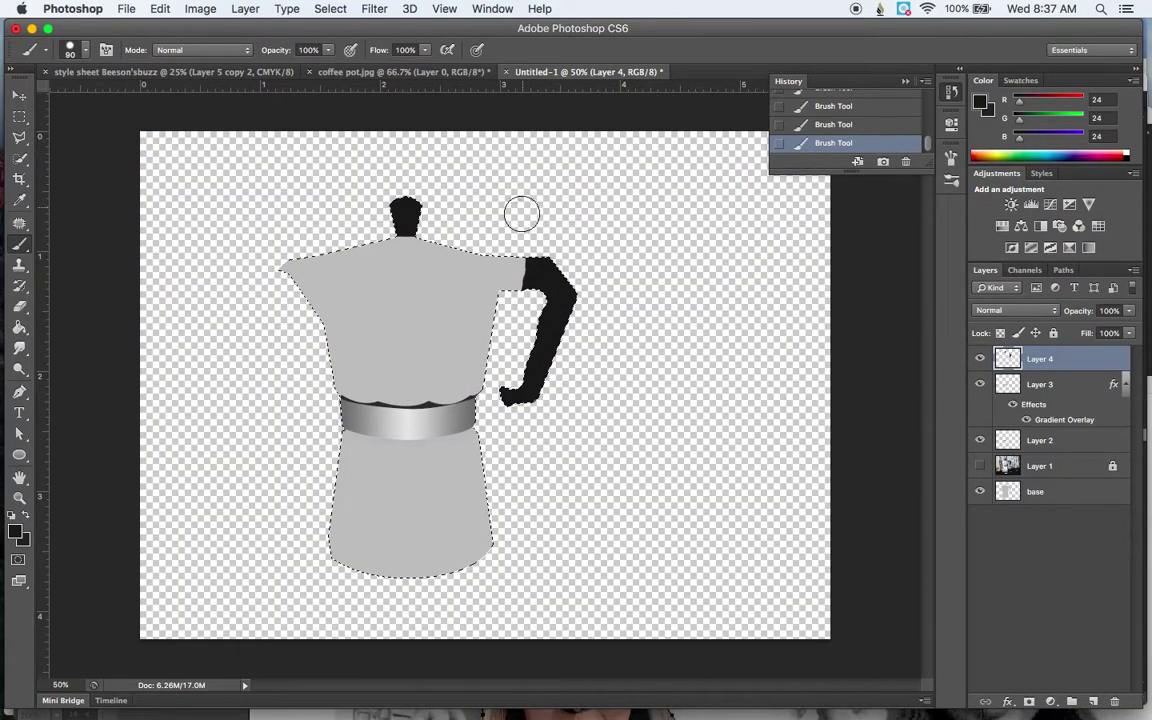
key("ctrl+d")
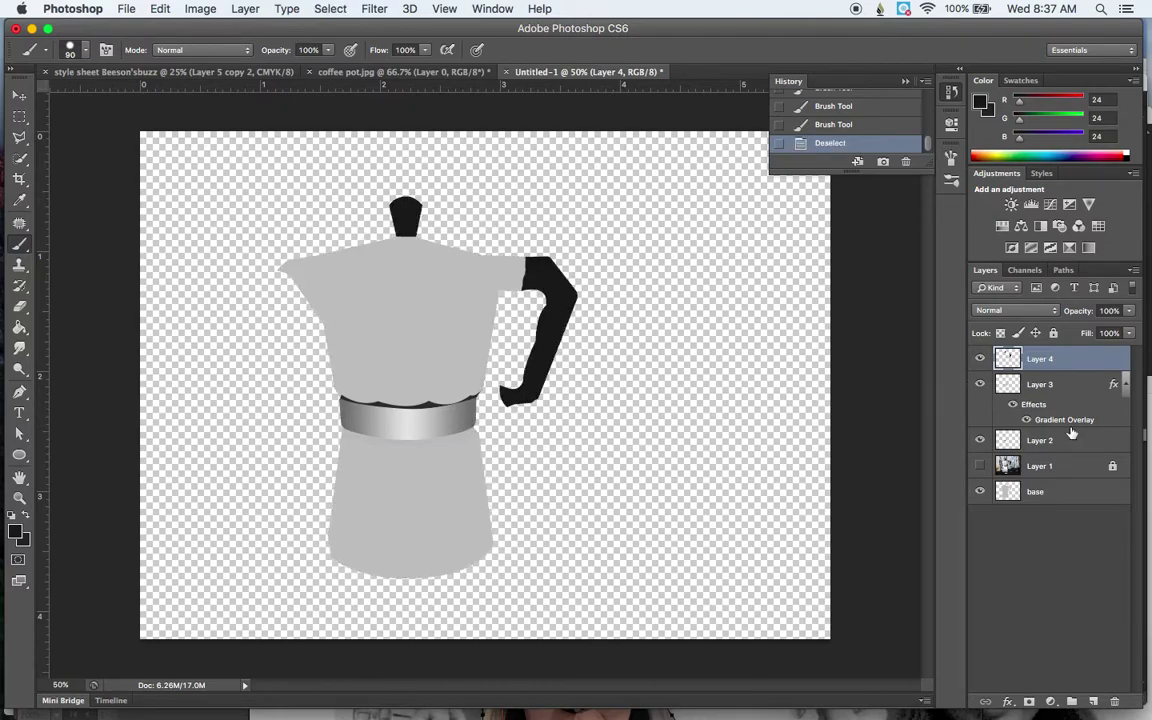
- Show the photo, create Layer 5 and move it between Layer 2 and Layer 1
left_click(981, 465)
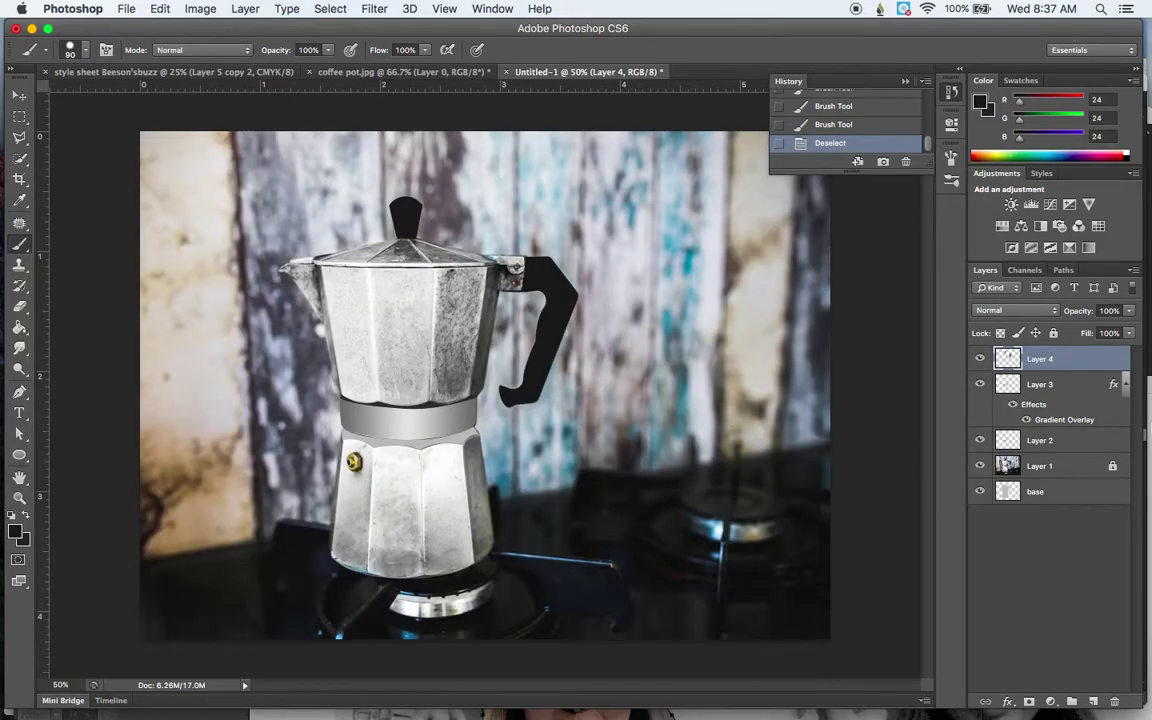
key("super+shift+n")
key("Return")
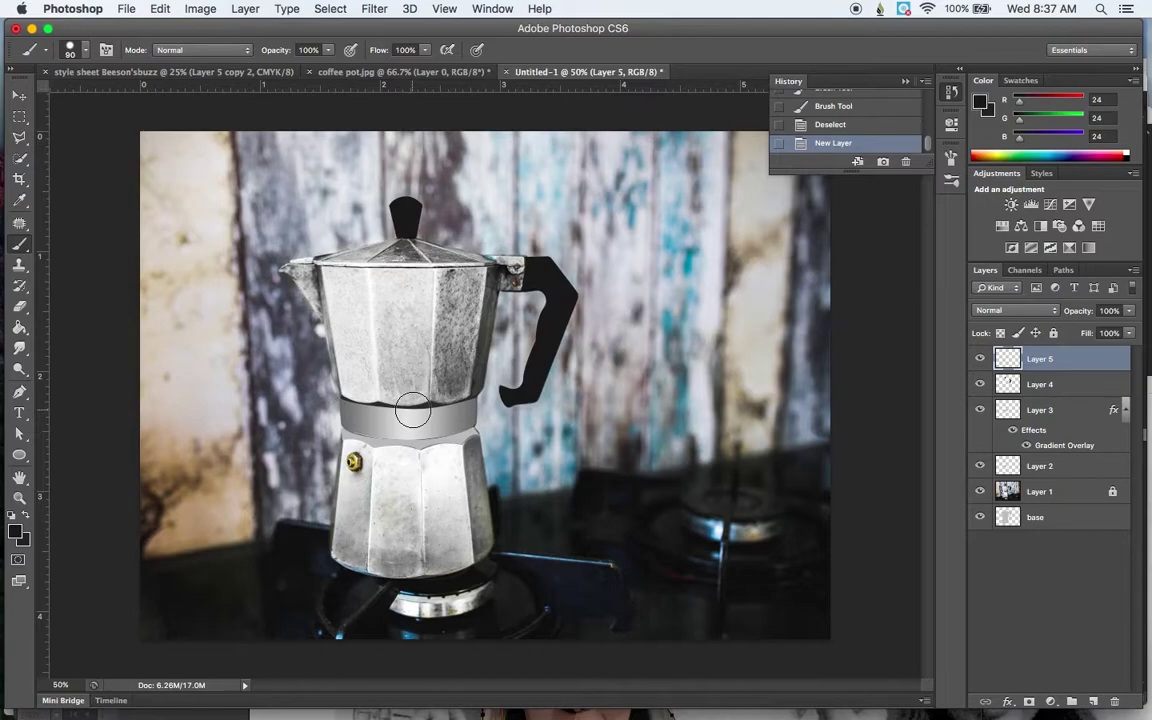
key("l")
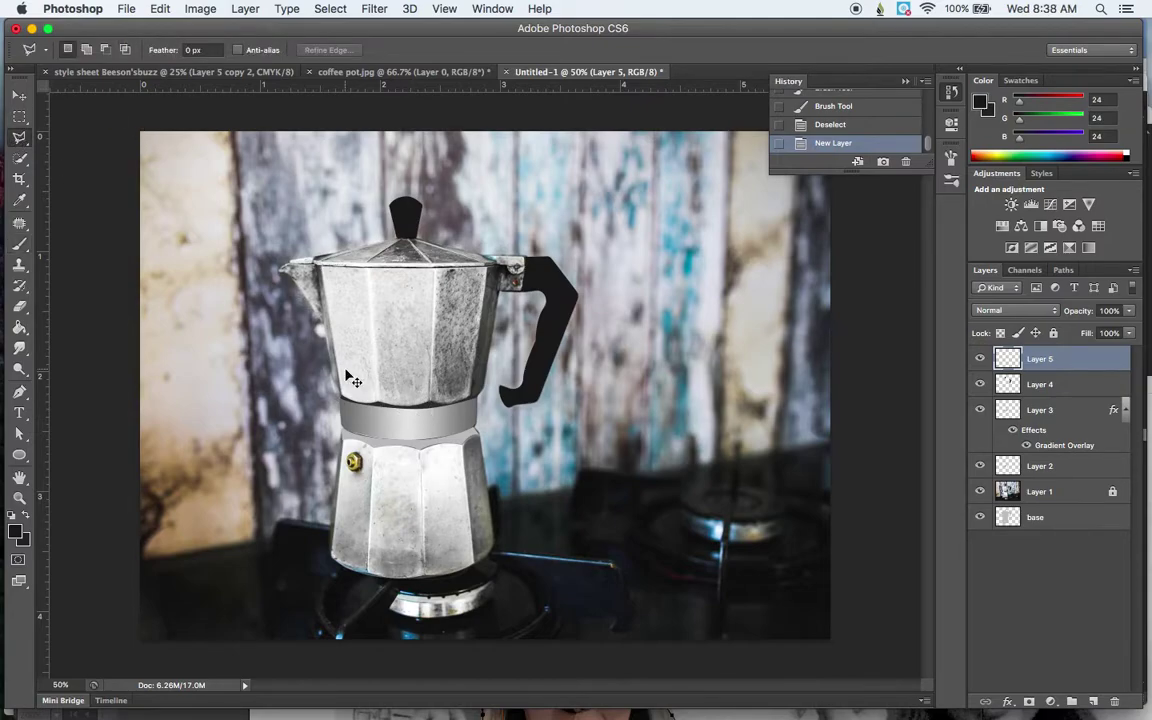
key("super+equal")
key("super+equal")
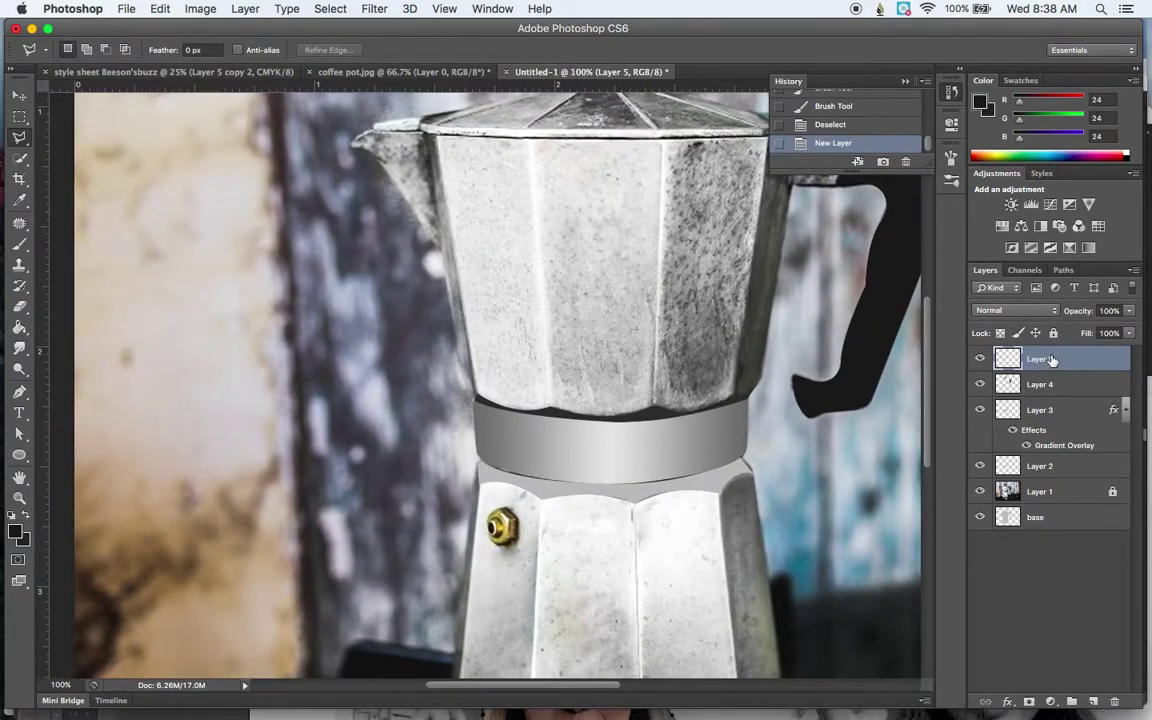
left_click_drag(1075, 370, 1070, 481)
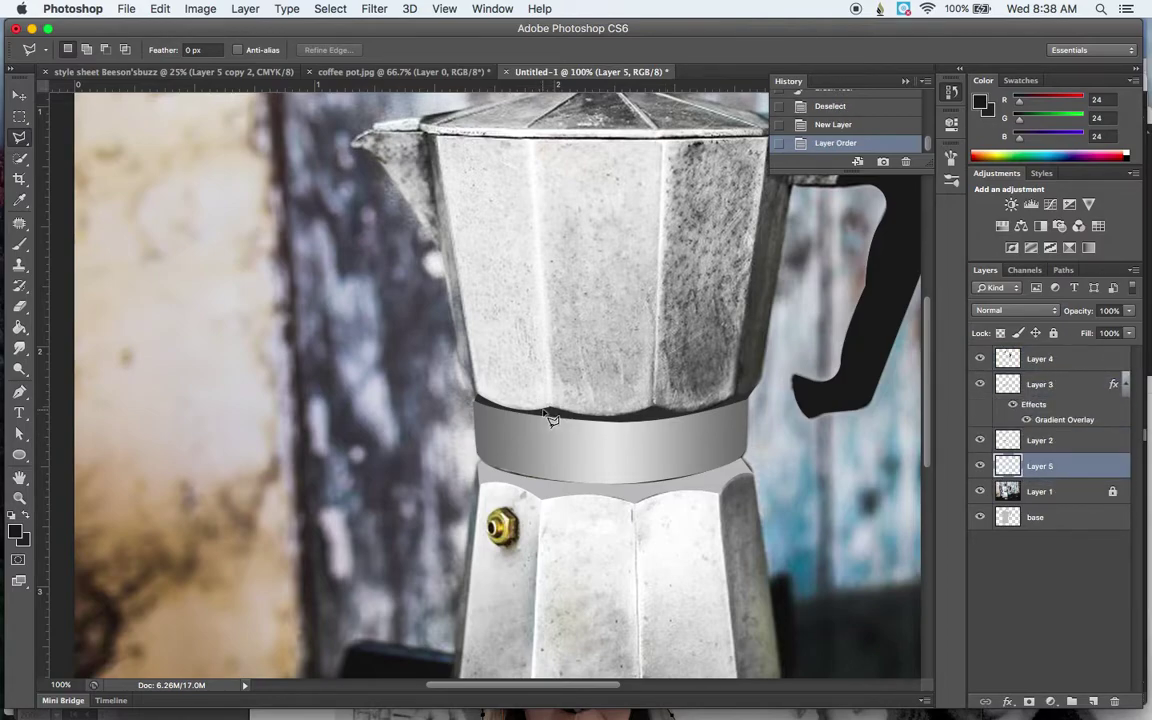
- Select the upper body's left facet with the Polygonal Lasso
left_click(438, 139)
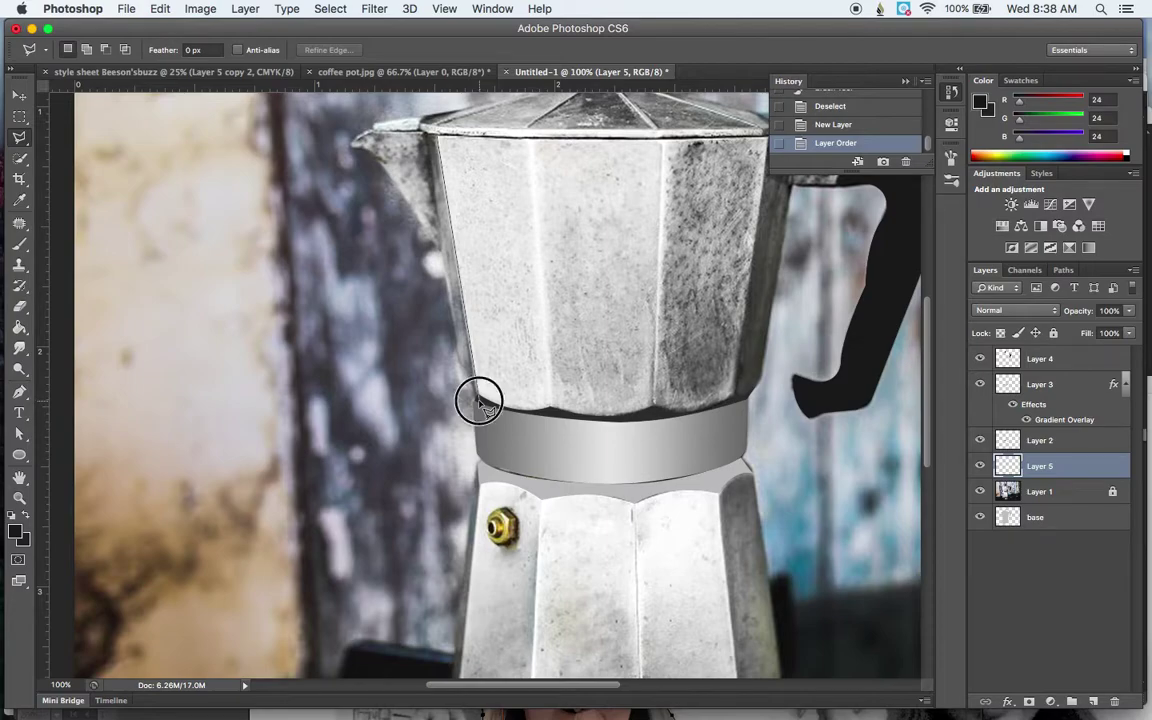
left_click(516, 412)
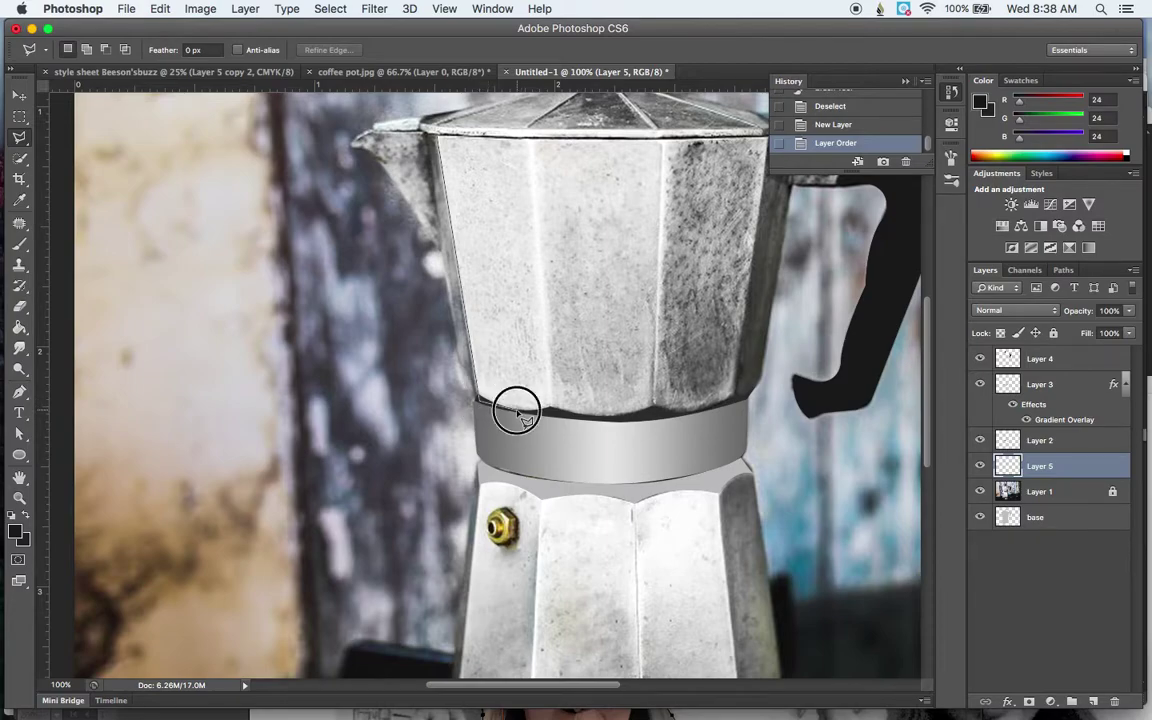
left_click(549, 411)
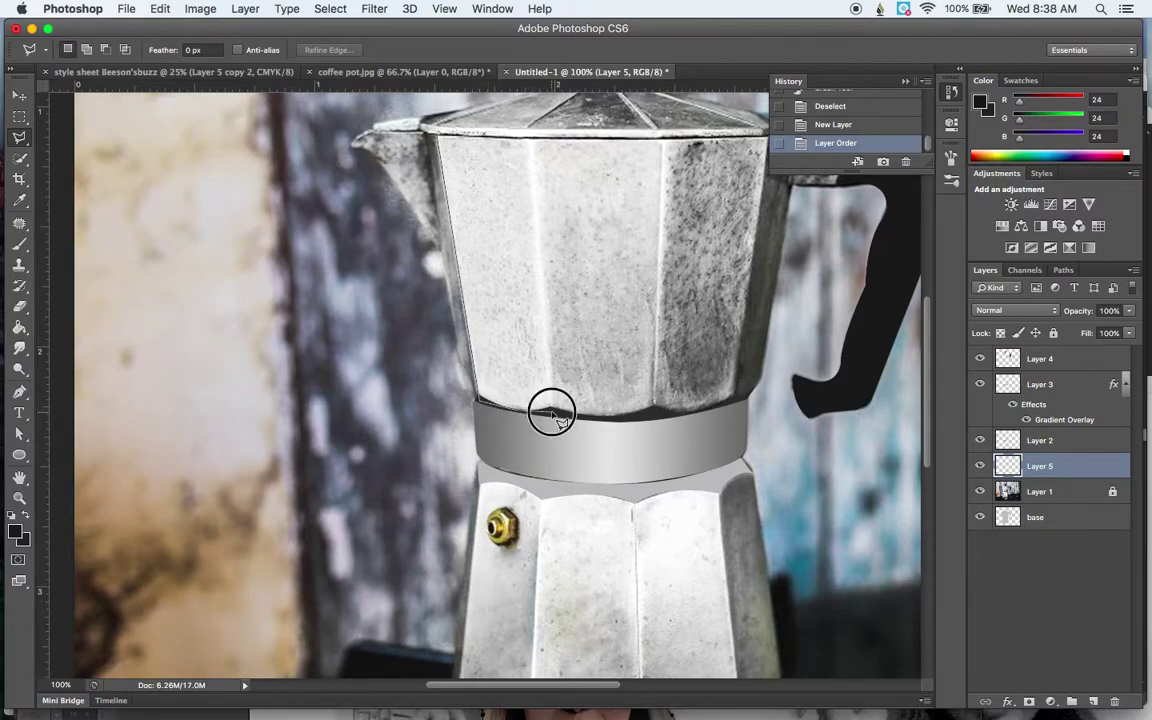
left_click(529, 138)
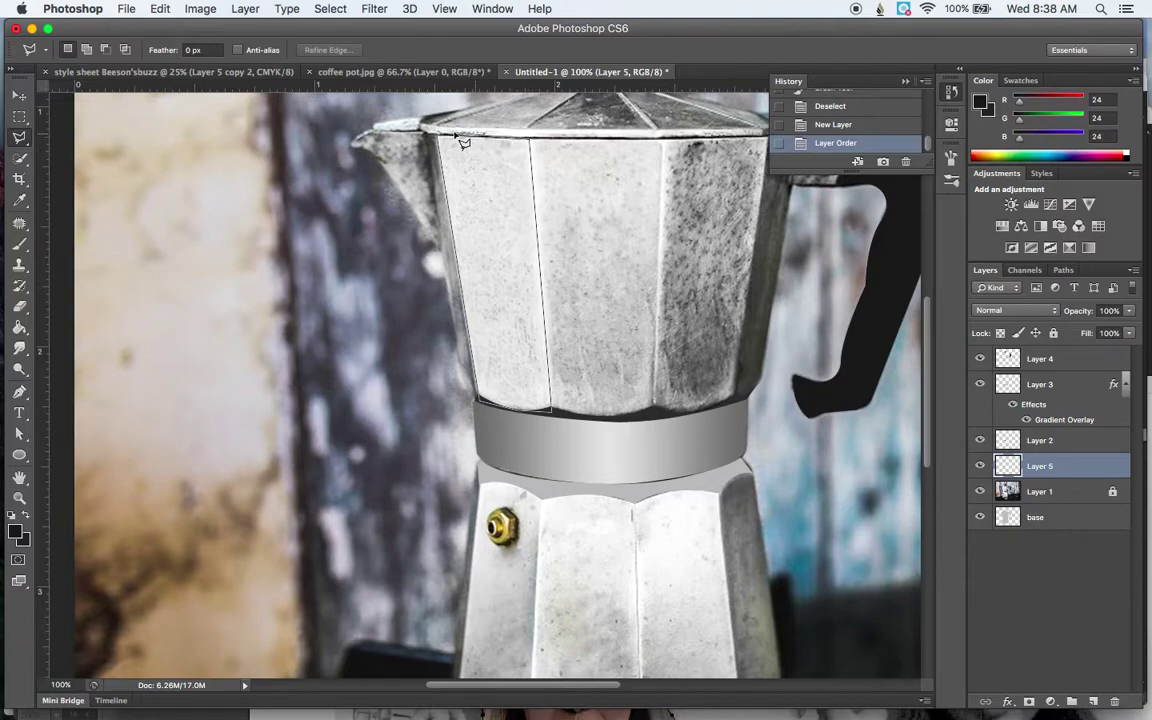
left_click(438, 135)
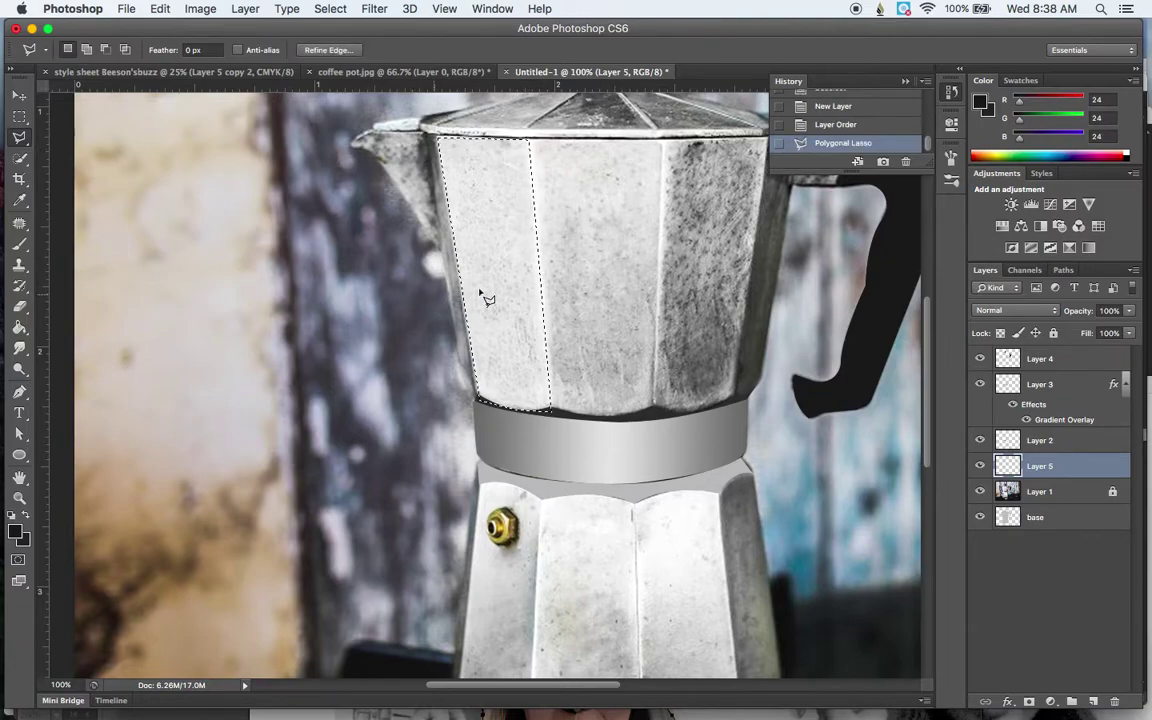
- Paint the selected left facet light grey
key("b")
key("x")
mouse_move(495, 290)
left_mouse_down()
mouse_move(500, 382)
mouse_move(532, 337)
mouse_move(530, 174)
mouse_move(567, 377)
mouse_move(522, 121)
mouse_move(473, 150)
mouse_move(508, 278)
mouse_move(467, 164)
mouse_move(465, 306)
mouse_move(467, 107)
mouse_move(510, 212)
mouse_move(534, 418)
mouse_move(529, 330)
mouse_move(479, 418)
mouse_move(459, 118)
mouse_move(525, 250)
mouse_move(564, 437)
mouse_move(520, 405)
left_mouse_up()
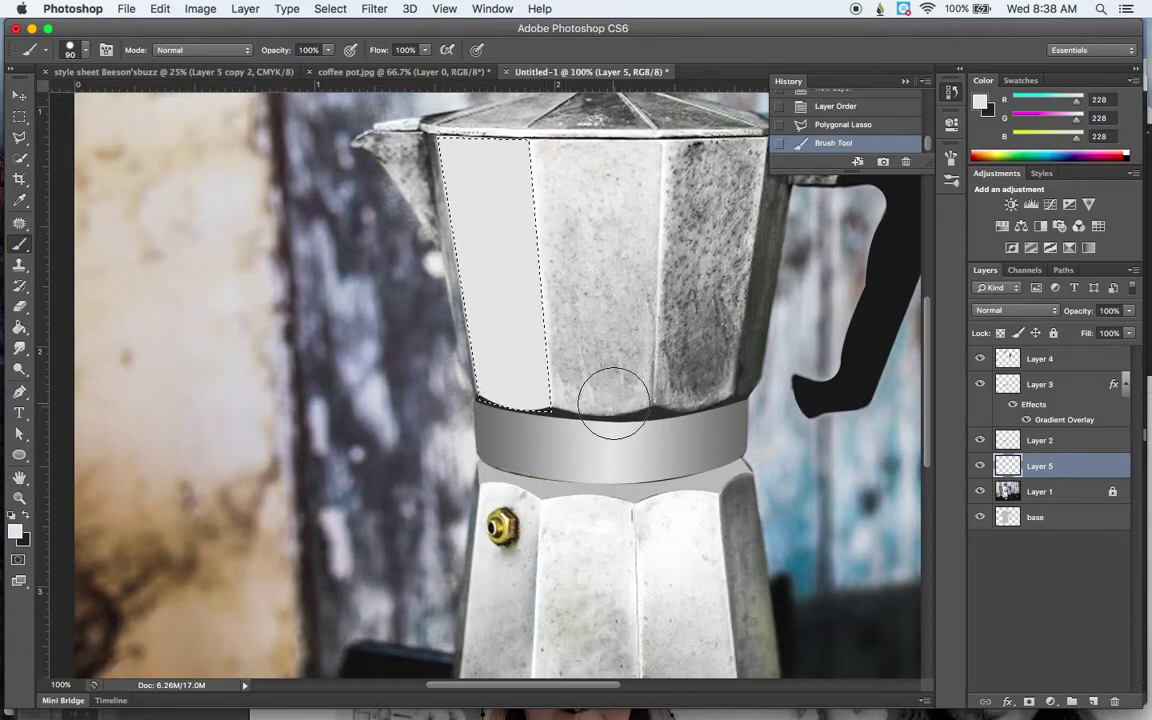
- Select the front panel and paint it a sampled flat mid grey
key("l")
left_click(532, 141)
left_click(555, 412)
left_click(609, 421)
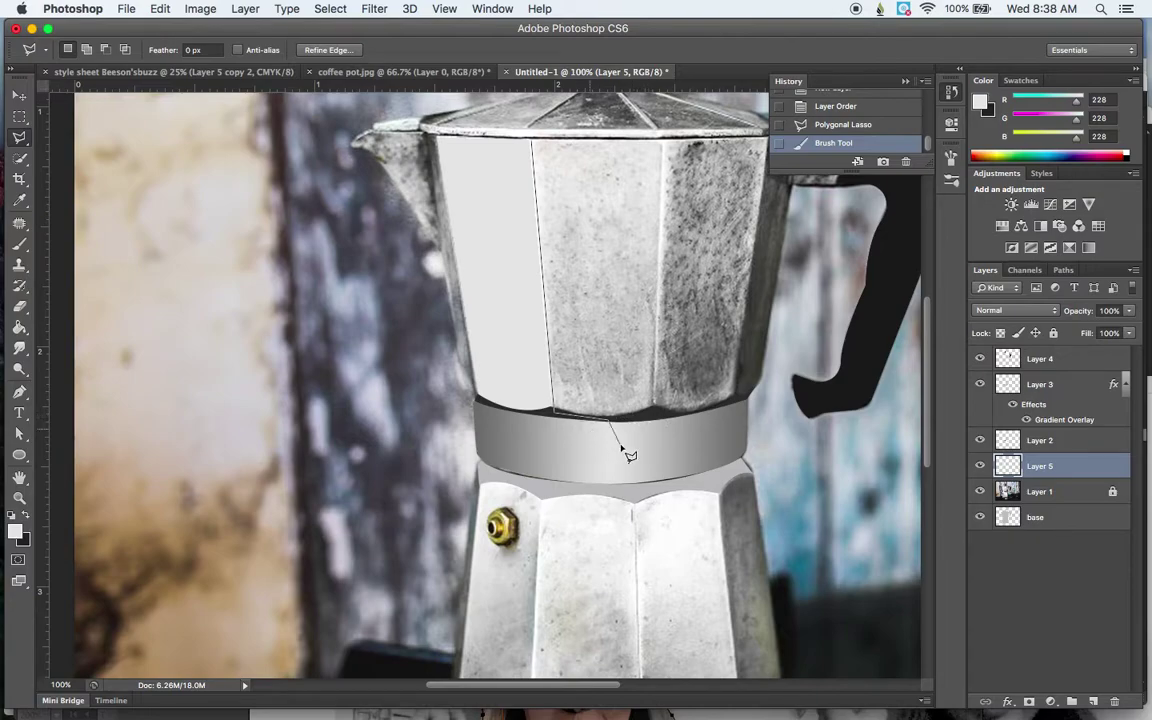
left_click(655, 413)
left_click(661, 137)
left_click(533, 140)
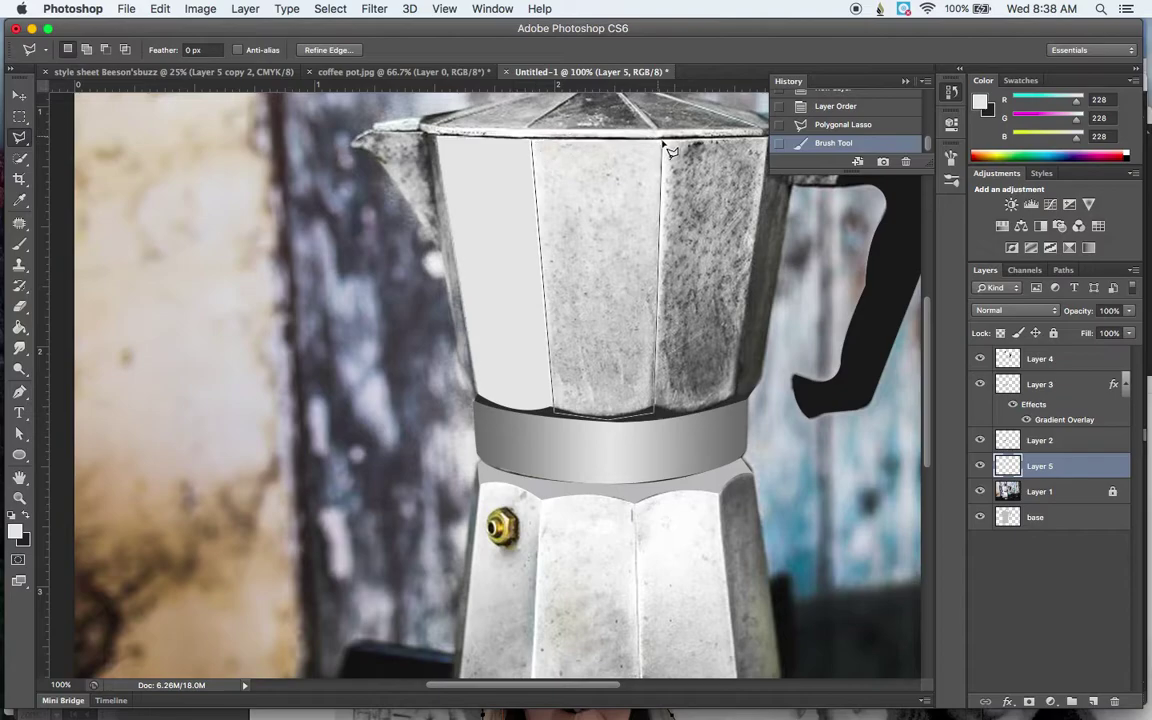
left_click(533, 140)
key("b")
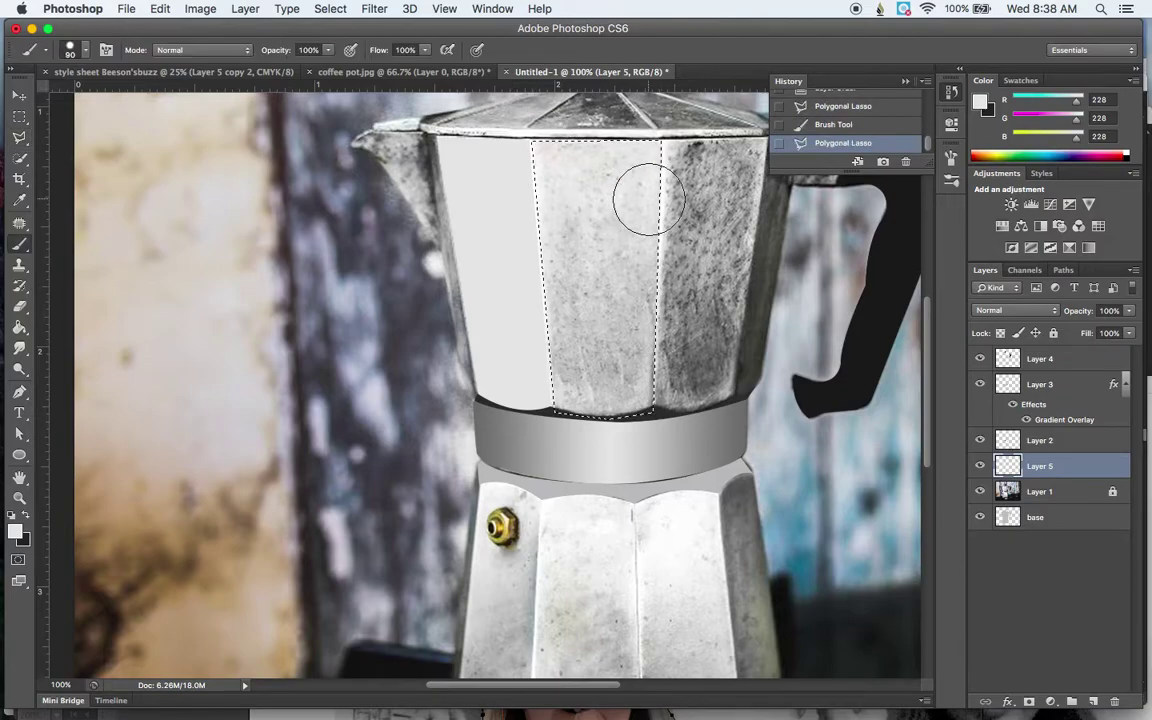
left_click(607, 275, "alt")
mouse_move(585, 338)
left_mouse_down()
mouse_move(603, 338)
mouse_move(595, 400)
mouse_move(620, 402)
mouse_move(501, 206)
mouse_move(520, 140)
mouse_move(625, 150)
mouse_move(578, 180)
mouse_move(585, 190)
left_mouse_up()
key("ctrl+d")
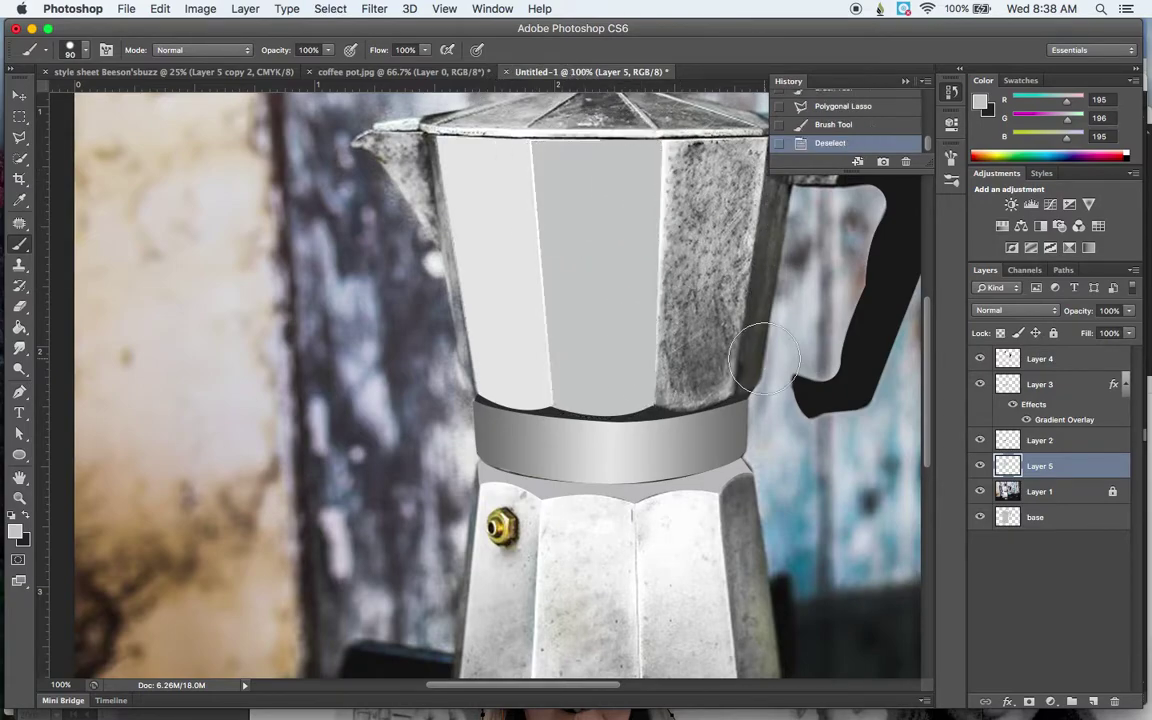
- Select the right panel and paint it a sampled darker grey
key("l")
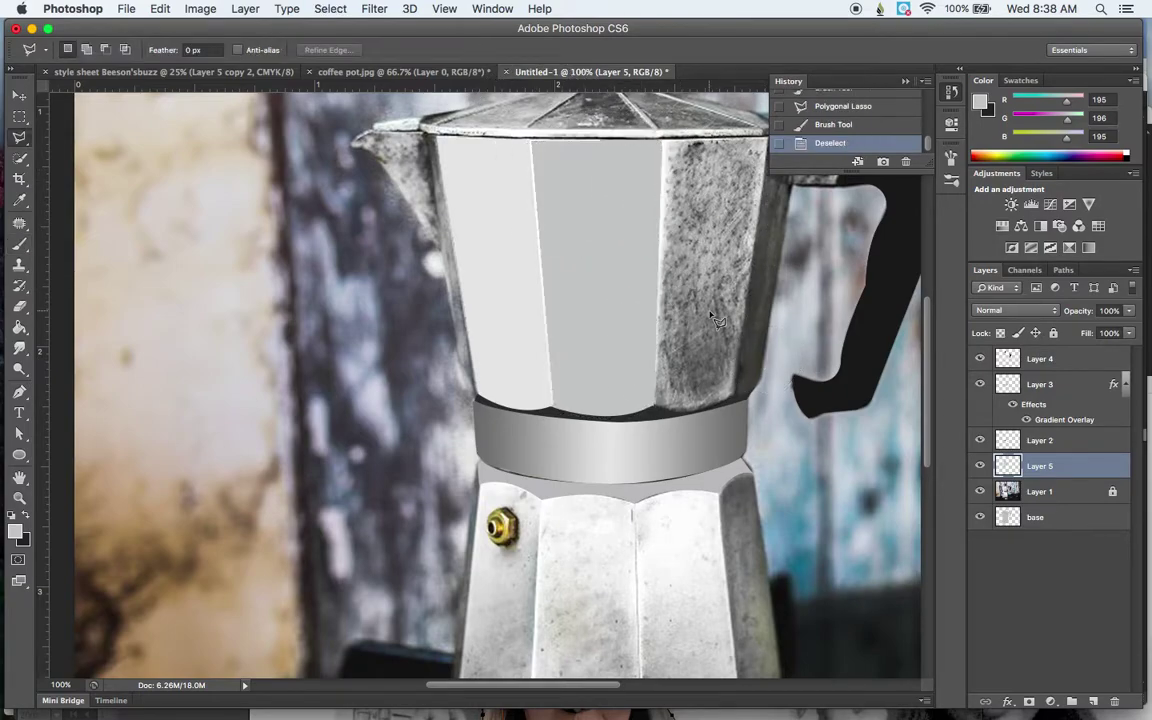
left_click(666, 144)
left_click(657, 411)
left_click(710, 406)
left_click(733, 403)
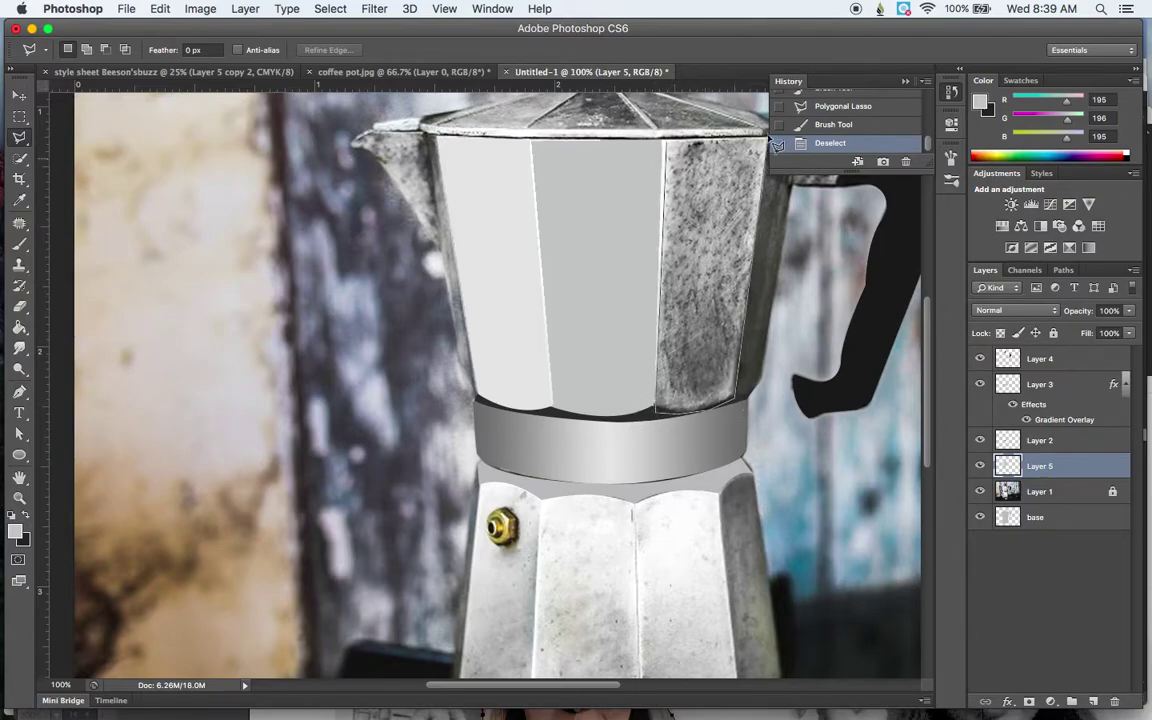
left_click(667, 141)
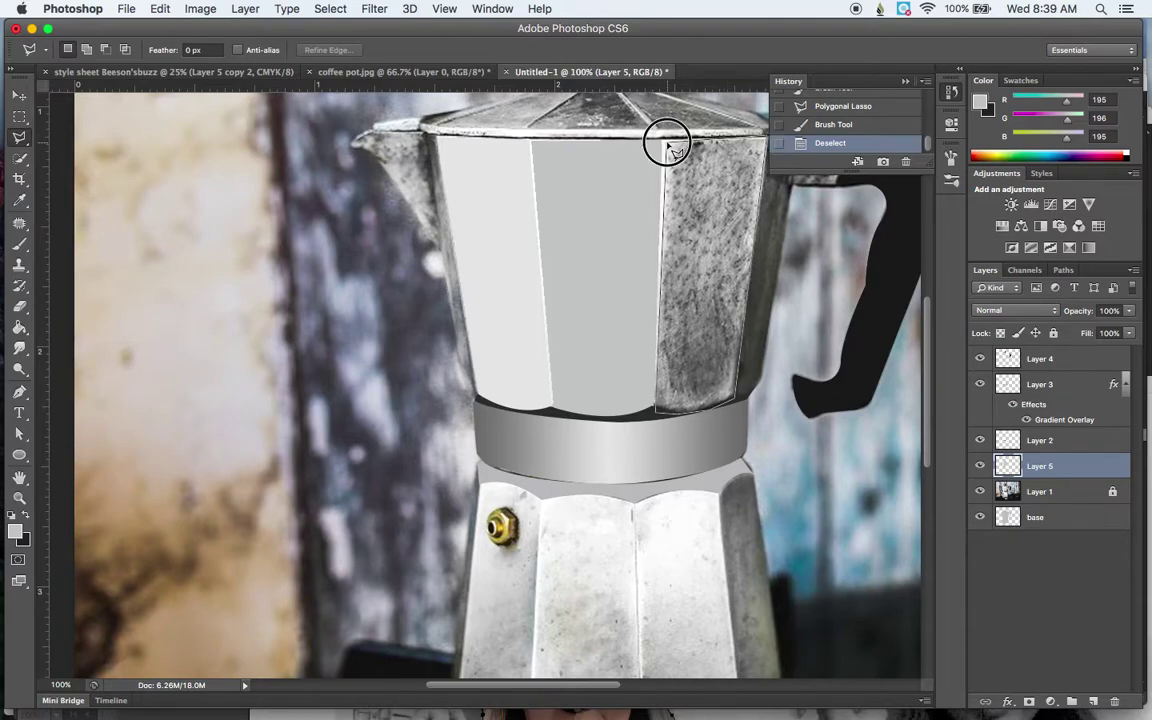
scroll(667, 141, "right", 5)
key("b")
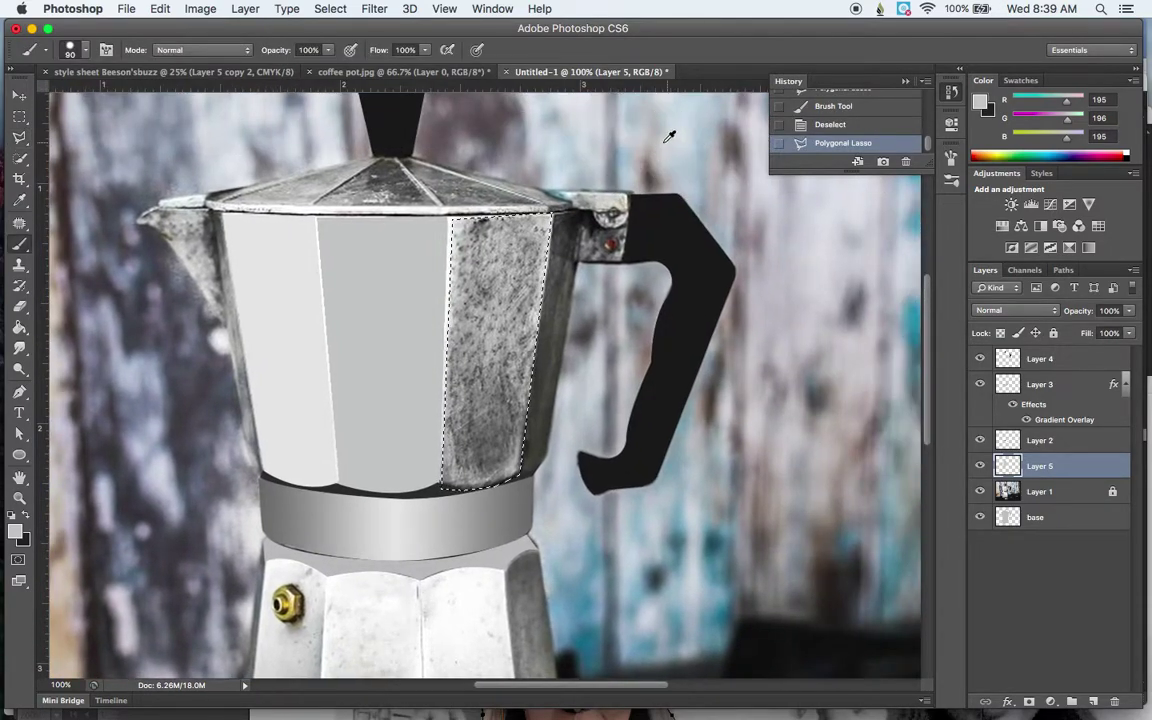
left_click(490, 351, "alt")
mouse_move(490, 351)
left_mouse_down()
mouse_move(527, 206)
mouse_move(442, 442)
mouse_move(470, 360)
mouse_move(514, 450)
left_mouse_up()
key("super+d")
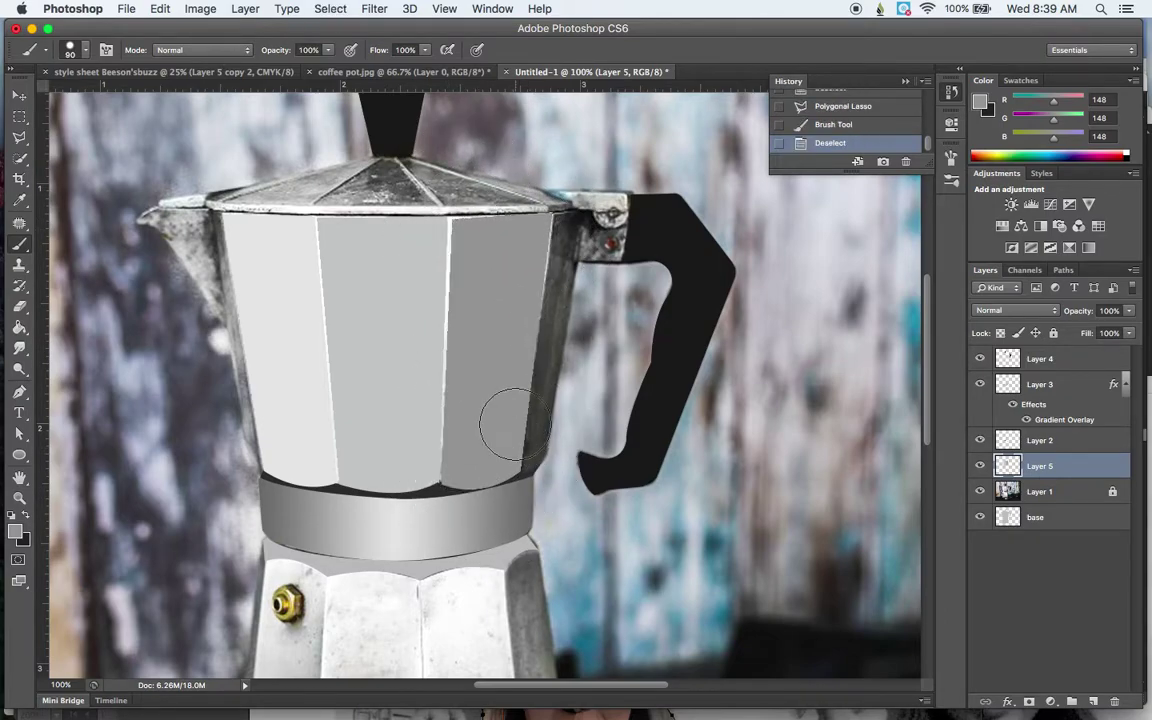
- Select the narrow strip along the pot's right edge and paint it dark grey
key("l")
left_click(552, 210)
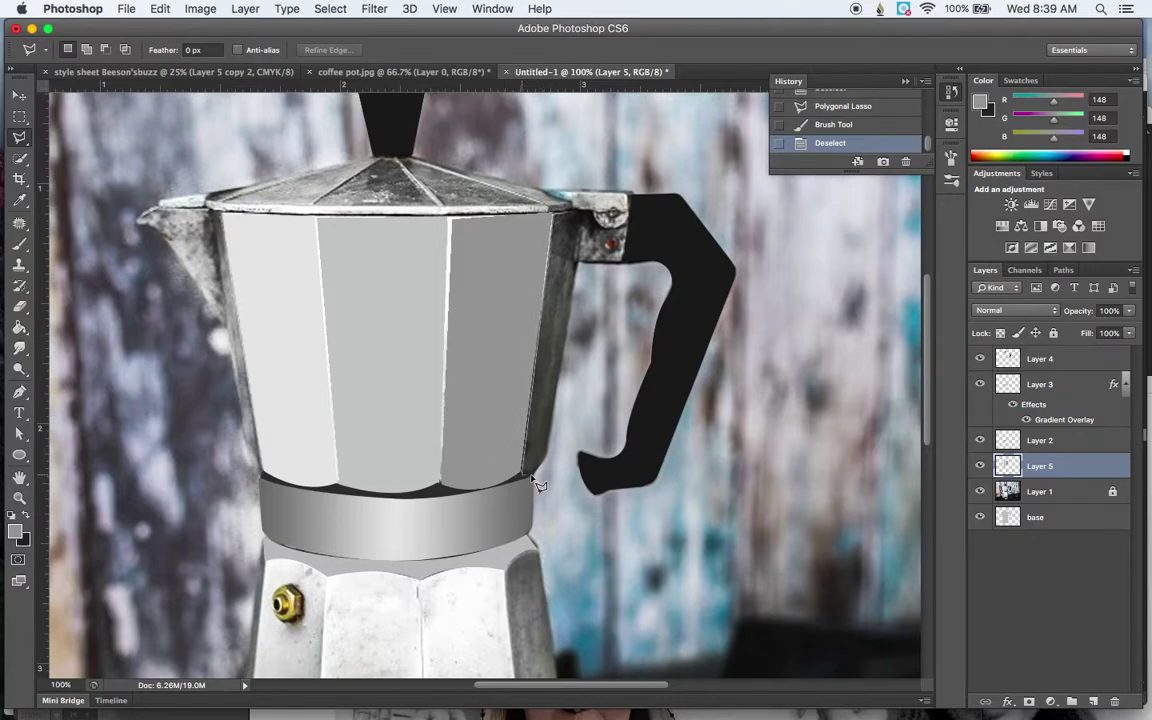
left_click(547, 463)
left_click(587, 218)
left_click(569, 214)
left_click(553, 216)
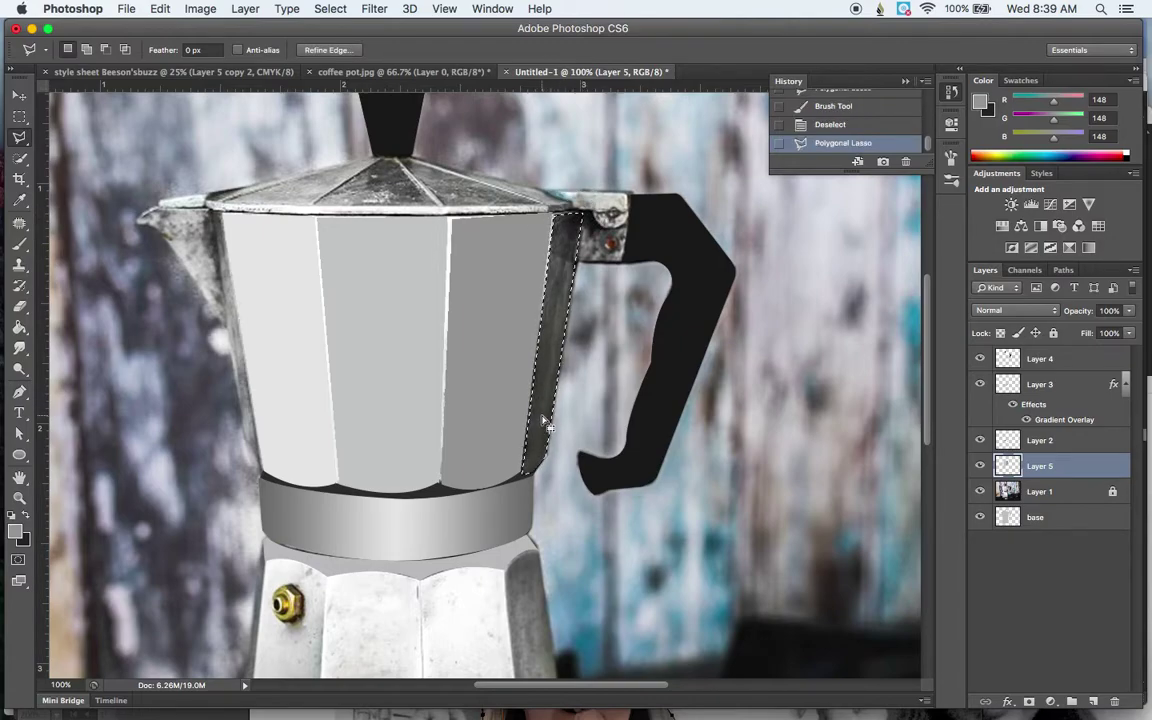
key("b")
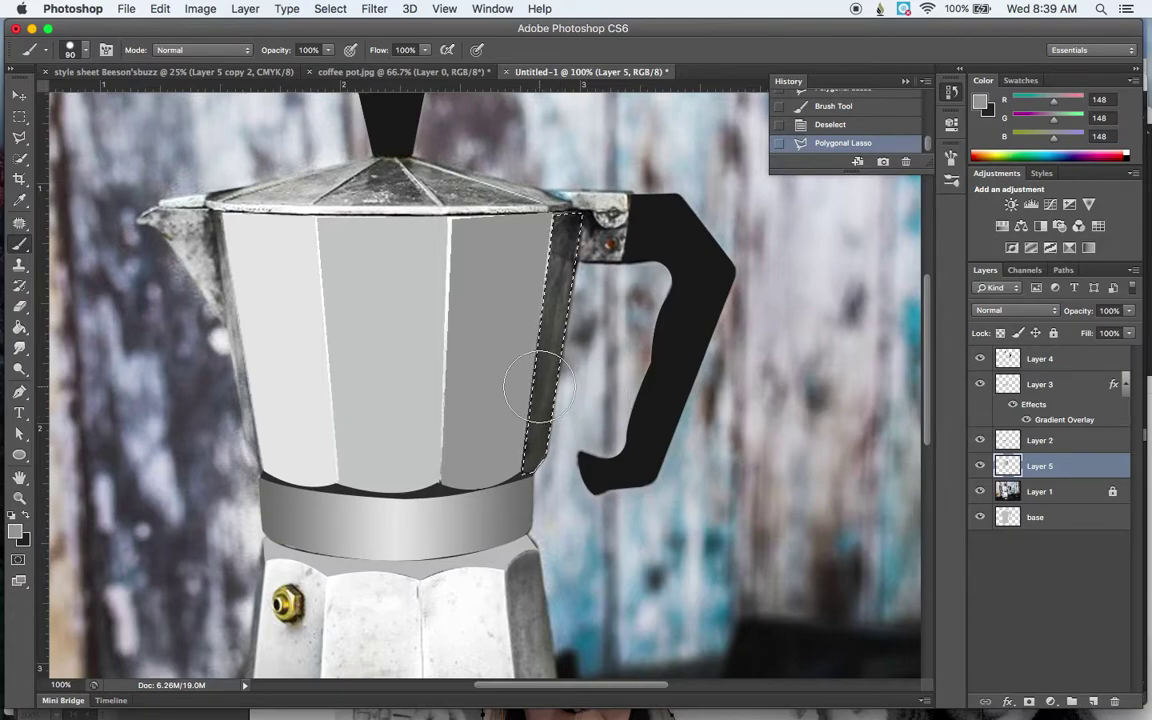
mouse_move(540, 390)
left_mouse_down()
mouse_move(489, 411)
mouse_move(538, 318)
mouse_move(526, 440)
left_mouse_up()
key("ctrl+d")
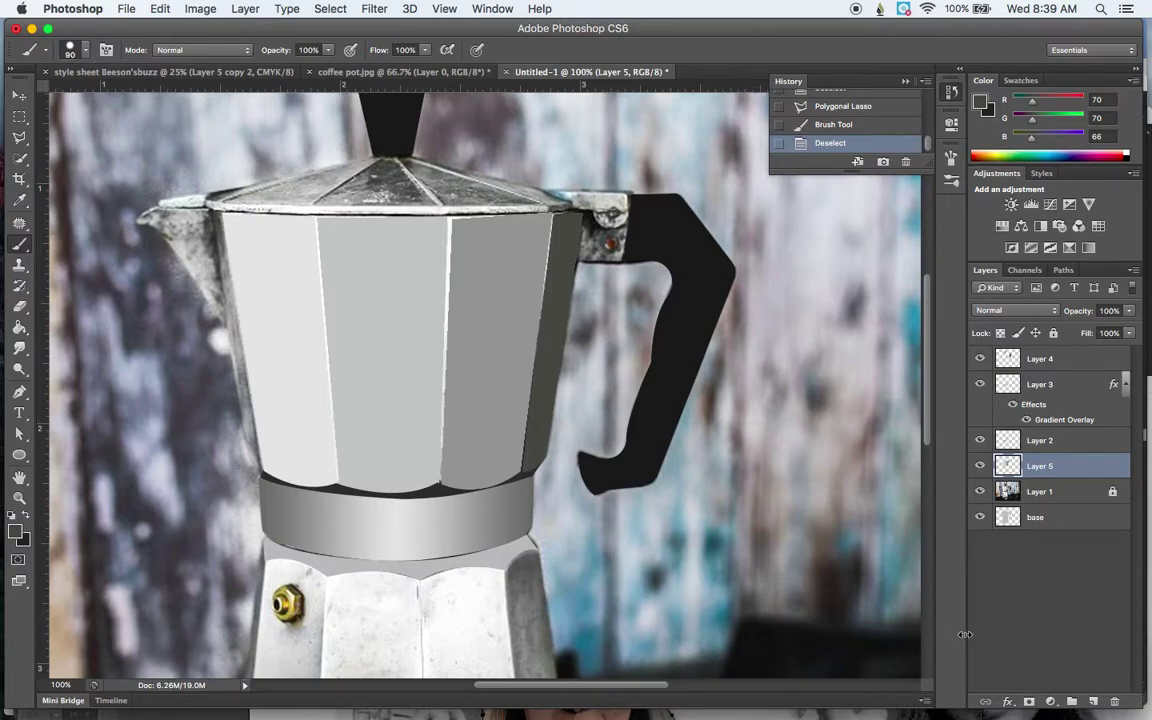
- Select the pot's left edge strip and paint it a sampled mid blue-grey
key("super+minus")
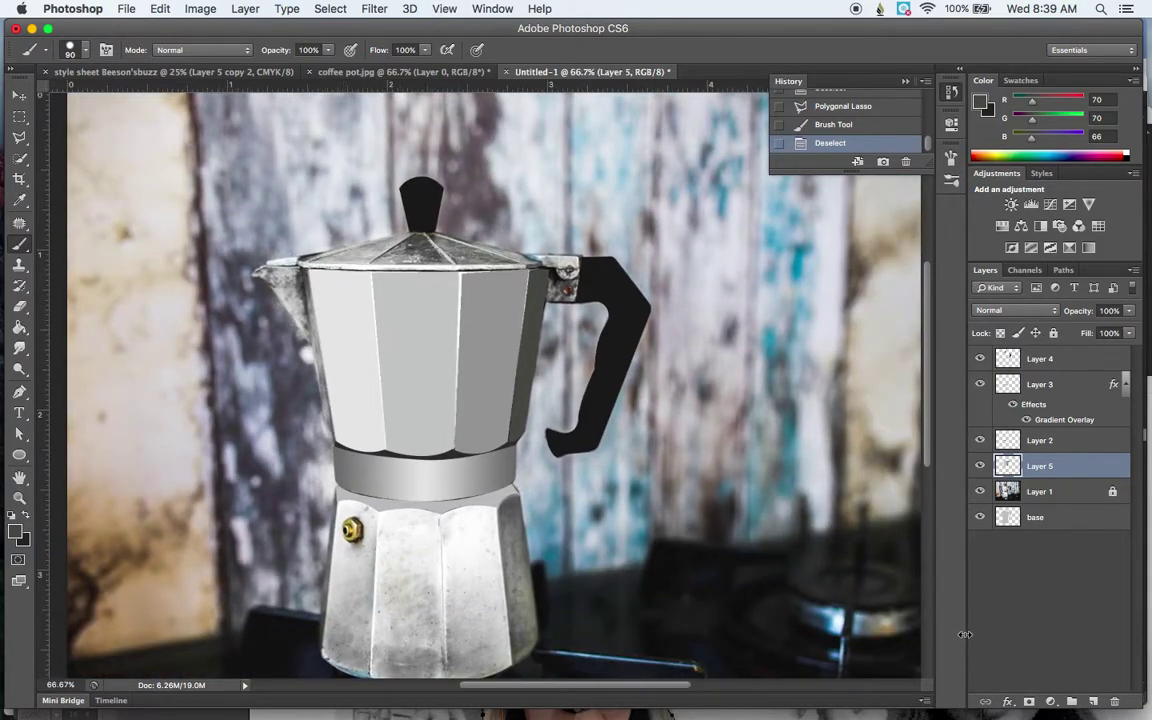
key("l")
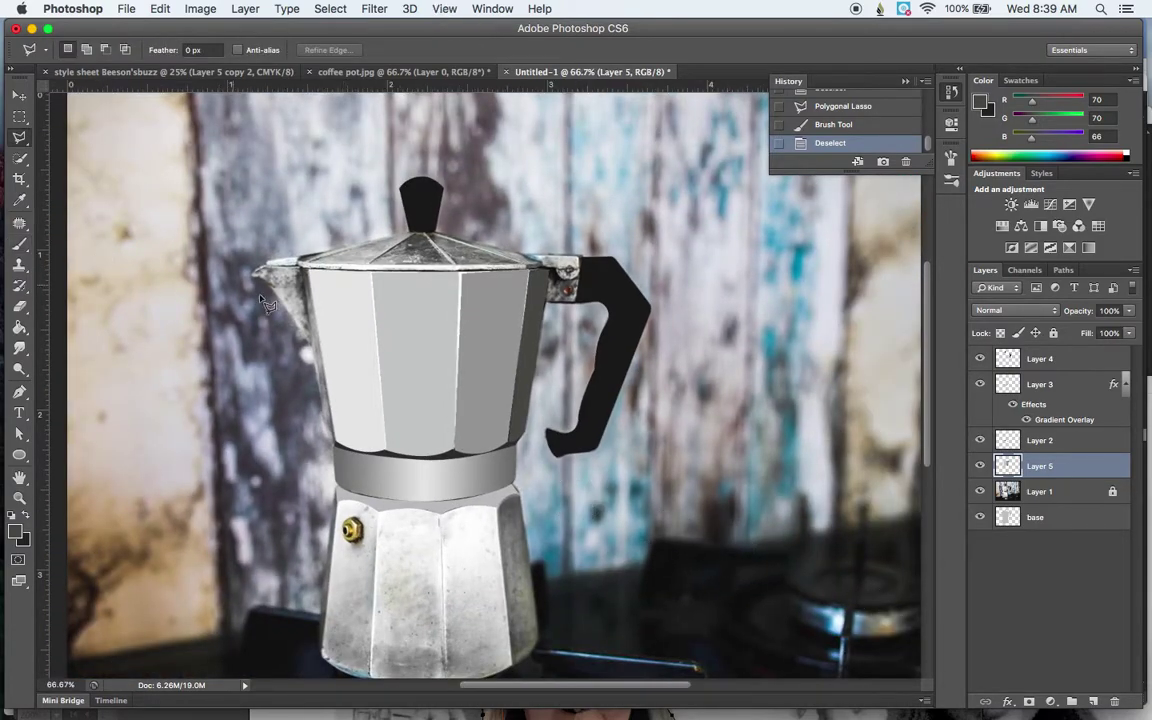
left_click(306, 271)
left_click(303, 266)
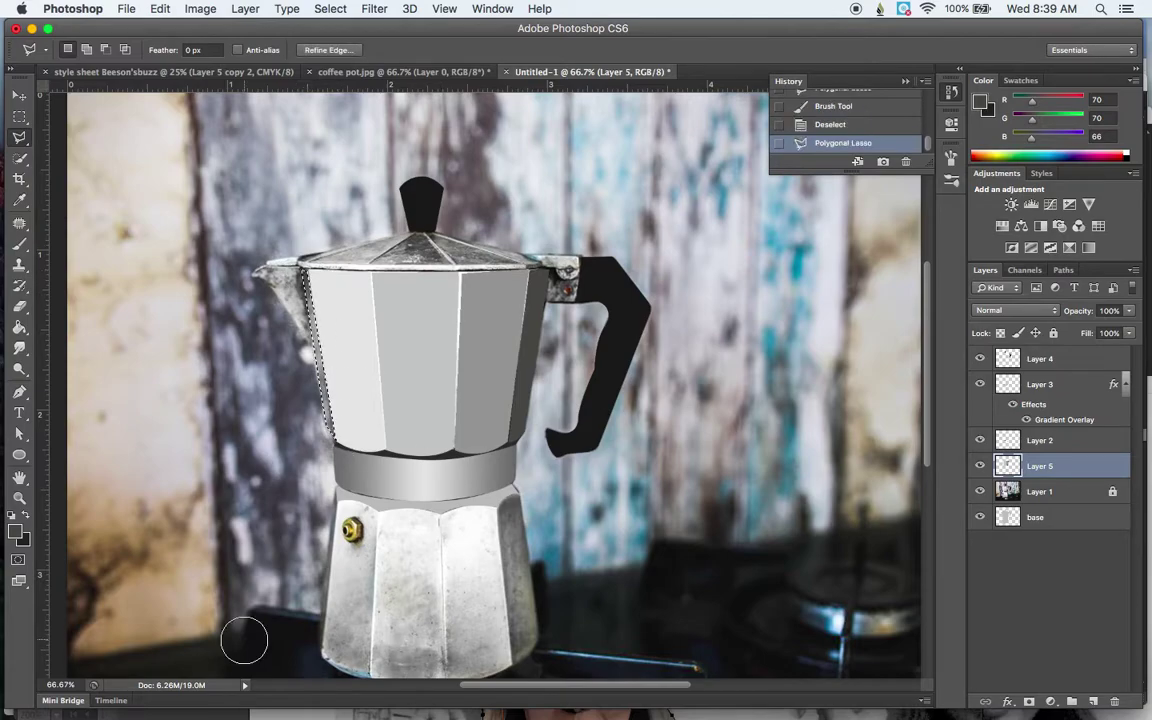
key("b")
left_click(309, 386, "alt")
left_click_drag(339, 432, 320, 420)
key("super+d")
- Select the spout outline with the Polygonal Lasso
key("super+minus")
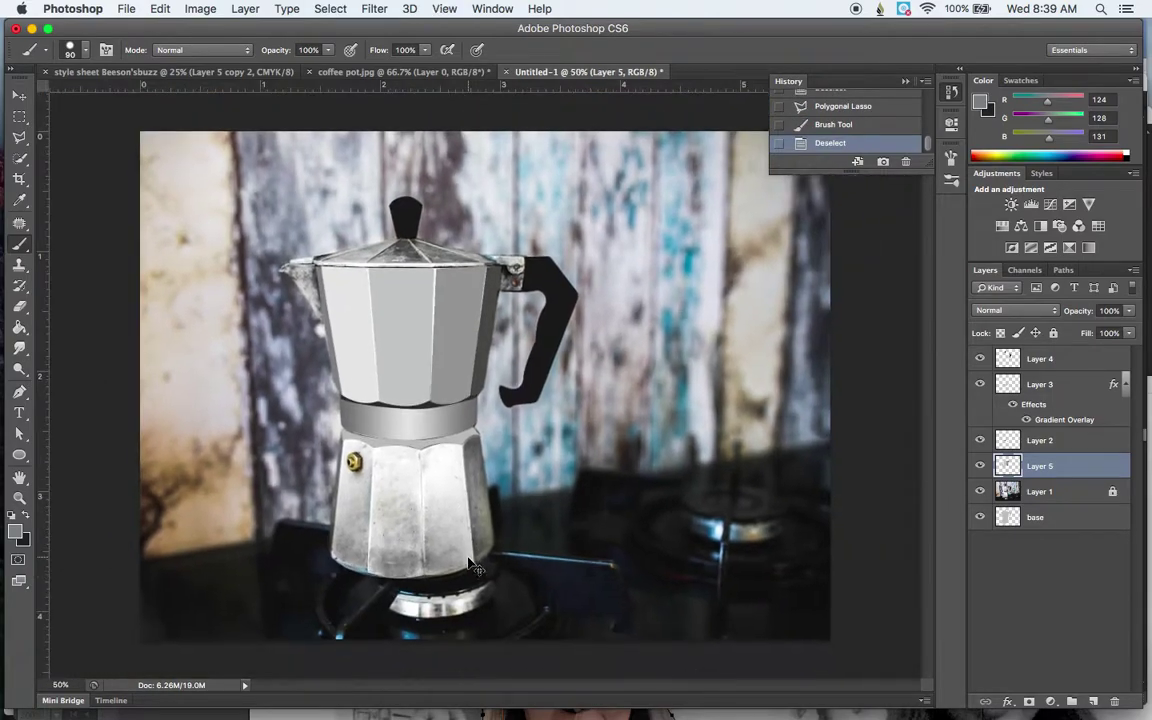
key("super+plus")
key("super+plus")
scroll(420, 500, "up", 5)
scroll(420, 500, "left", 5)
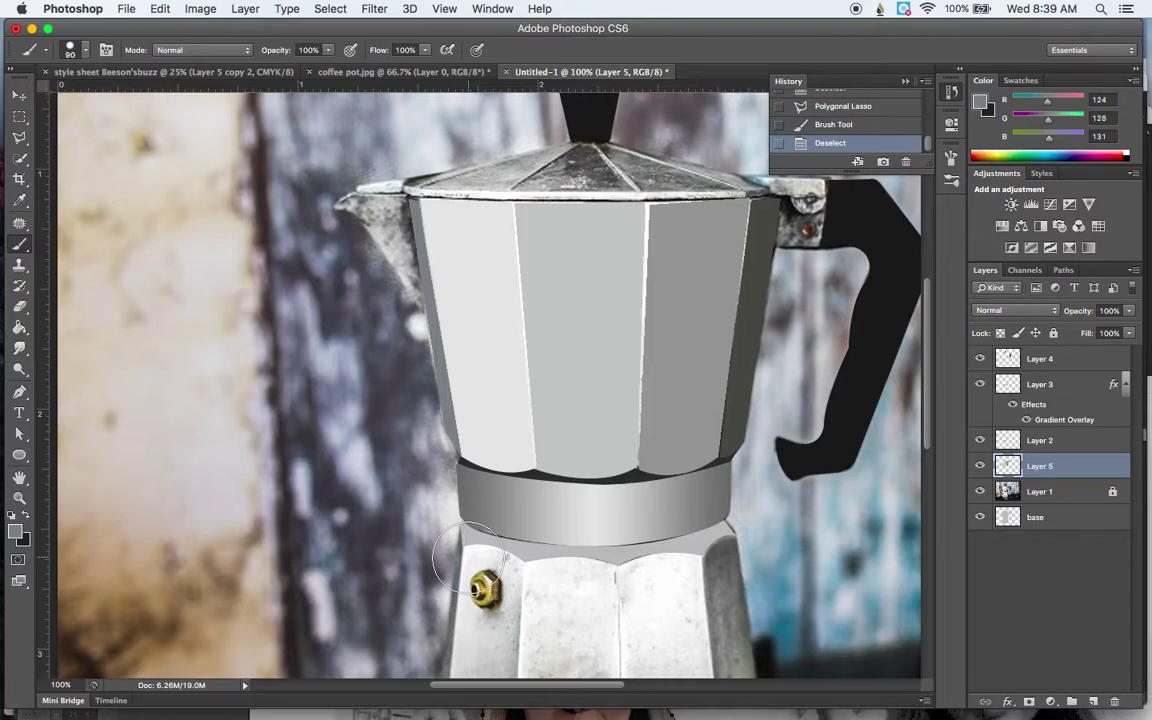
key("l")
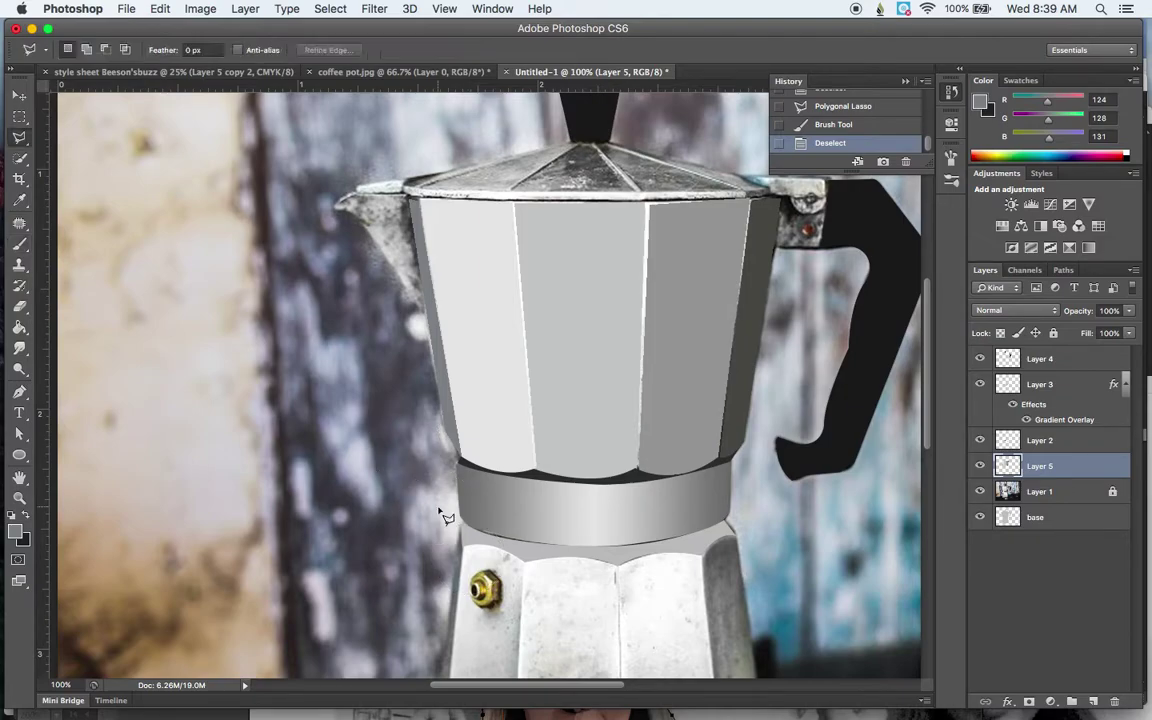
left_click(340, 188)
left_click(333, 208)
left_click(340, 200)
left_click(360, 222)
left_click(395, 300)
left_click(406, 193)
left_click(338, 205)
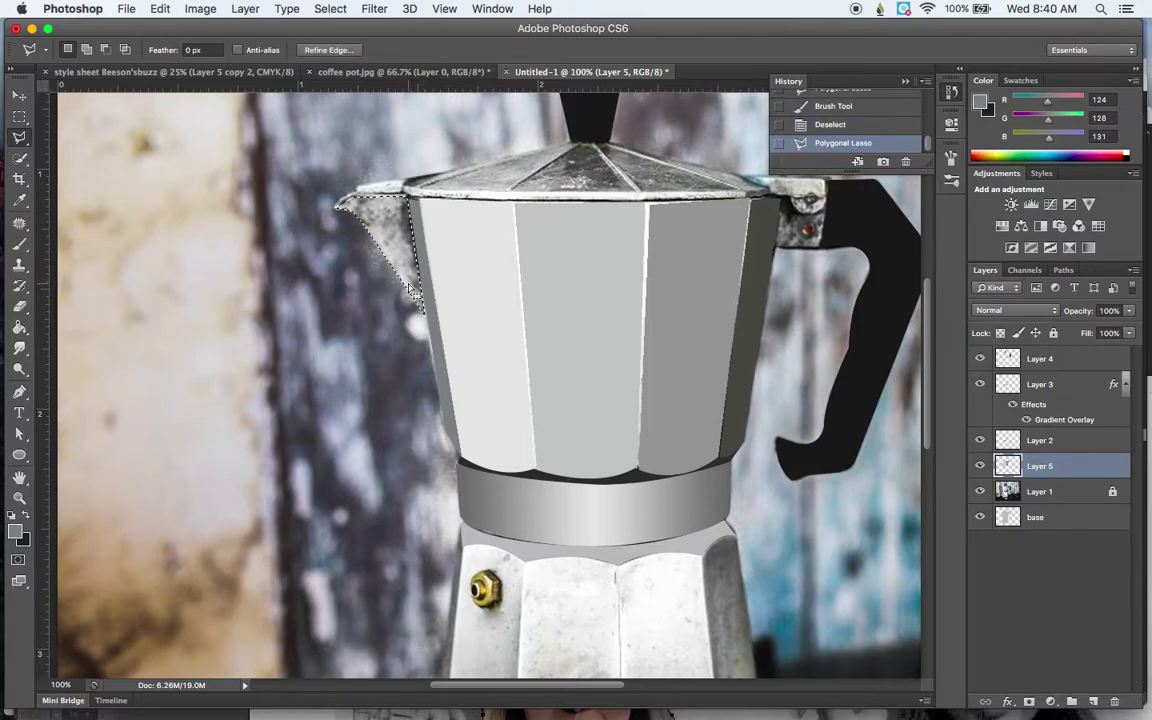
- Paint the spout selection a sampled flat light grey and deselect
key("b")
left_click(394, 231, "alt")
mouse_move(394, 231)
left_mouse_down()
mouse_move(322, 190)
mouse_move(380, 321)
left_mouse_up()
key("ctrl+d")
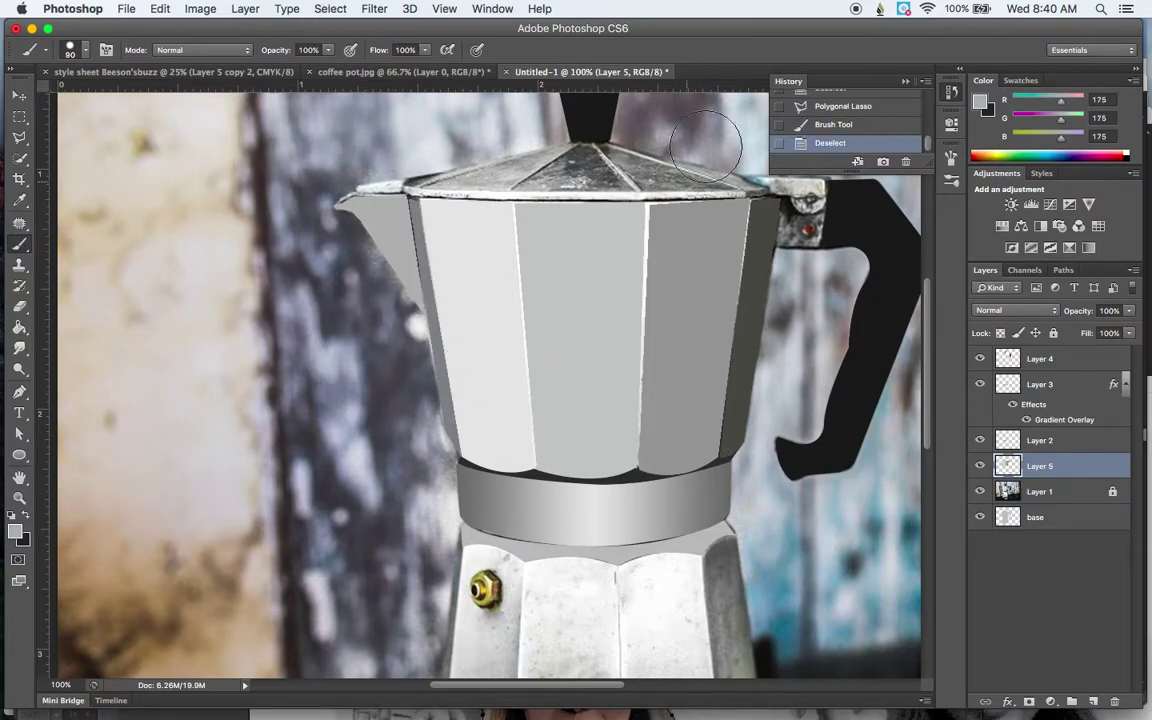
scroll(730, 120, "up", 5)
key("l")
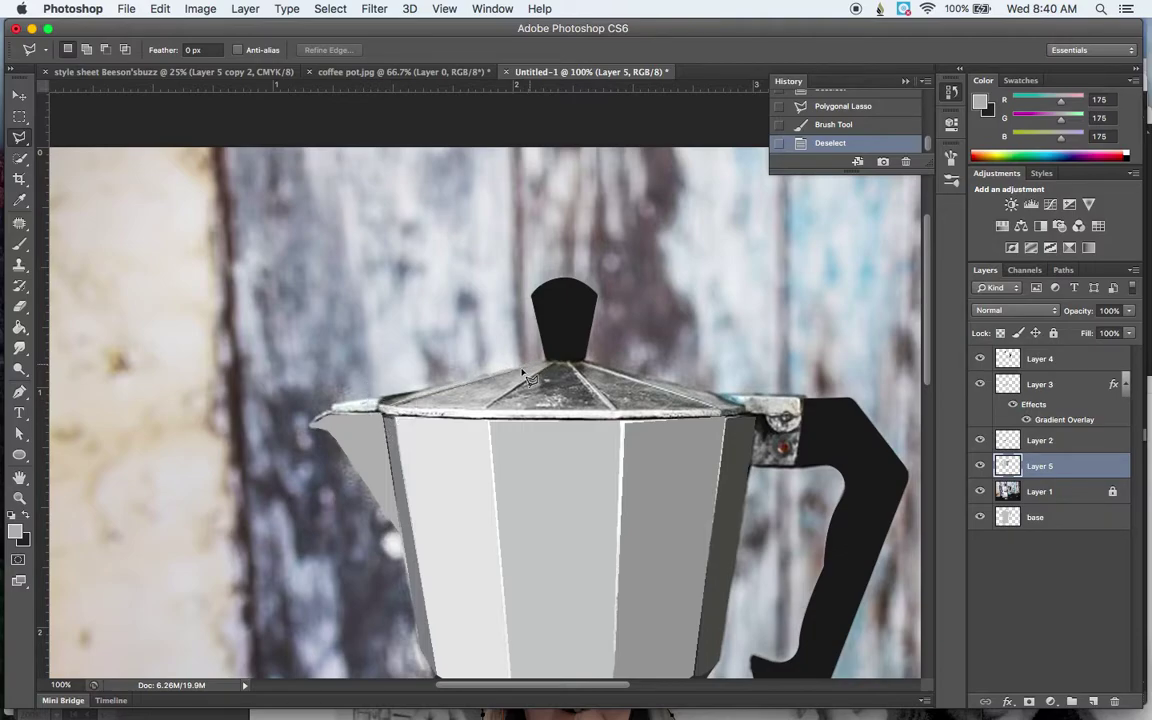
- Lasso the thin strip along the lid's front edge and paint it dark grey
left_click(389, 408)
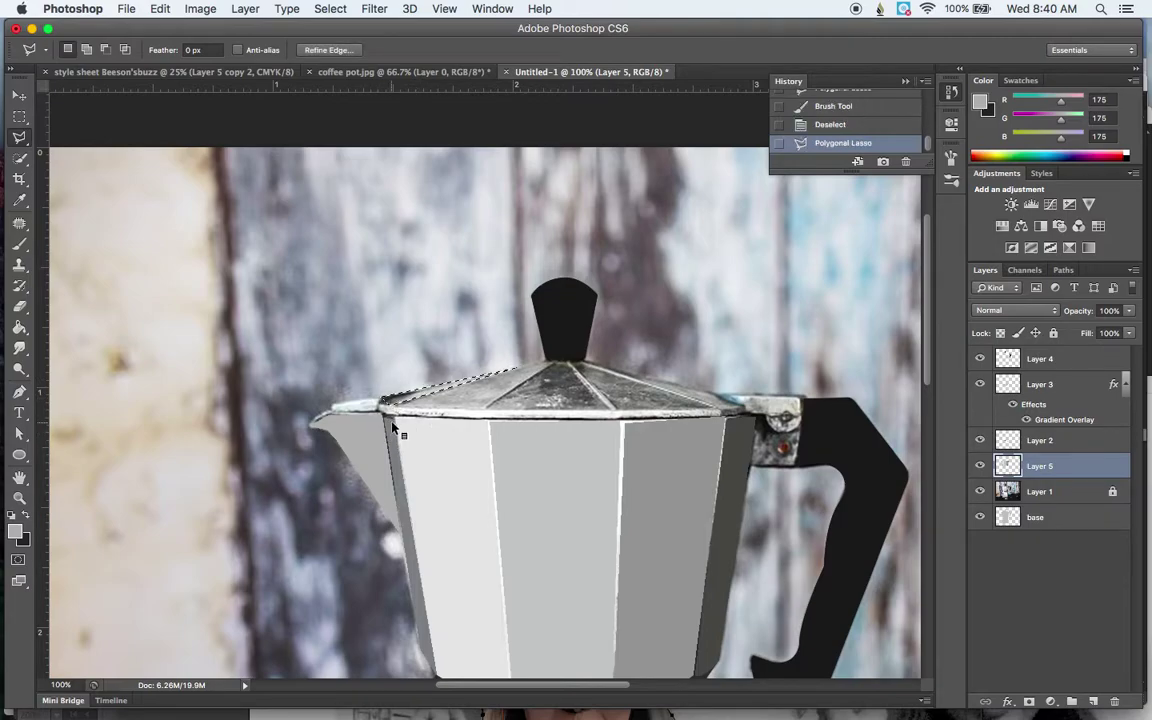
key("b")
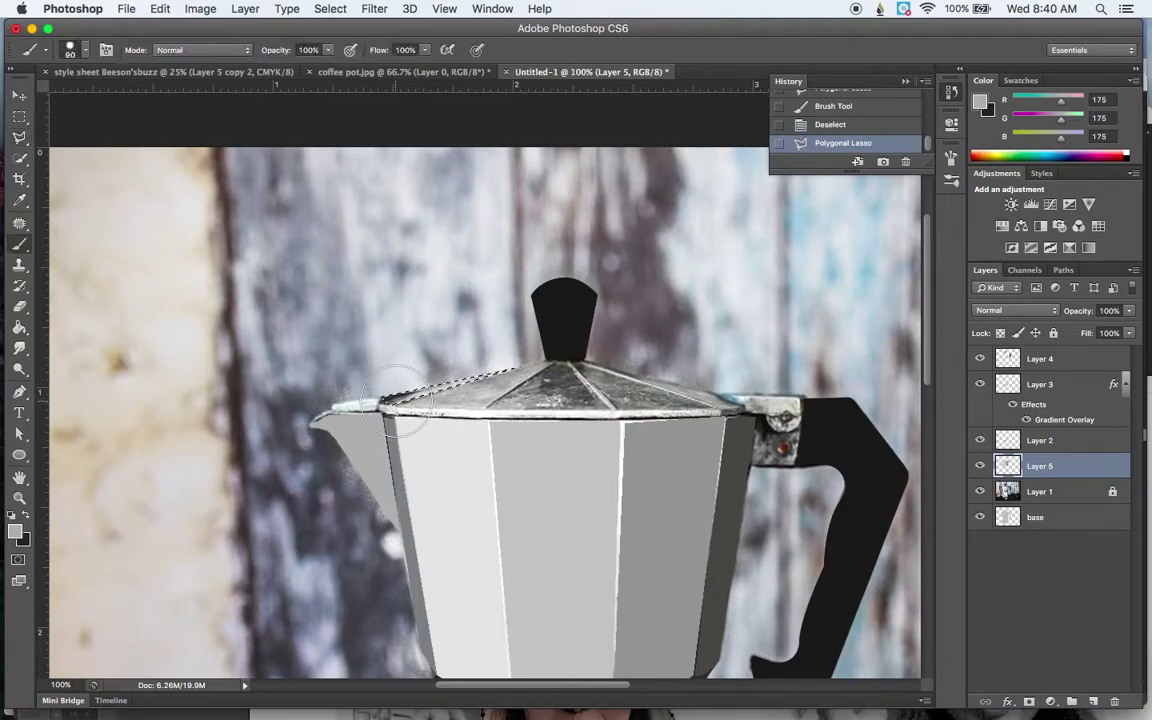
left_click(386, 398, "alt")
left_click_drag(386, 398, 609, 334)
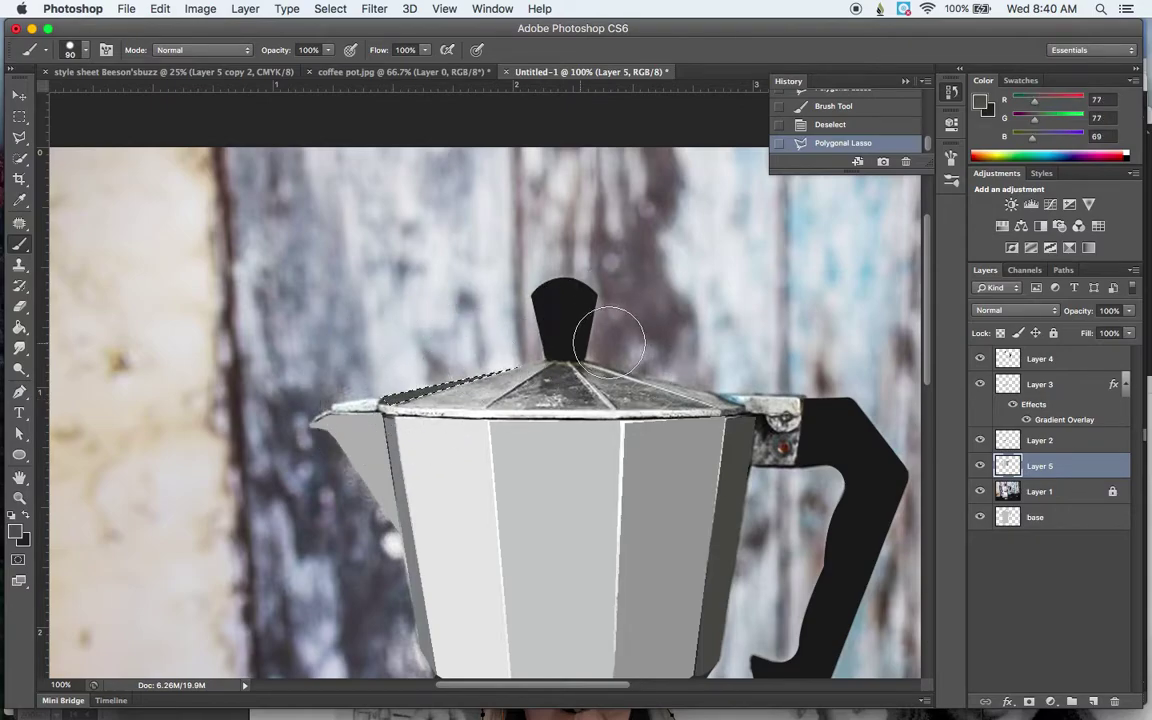
key("ctrl+d")
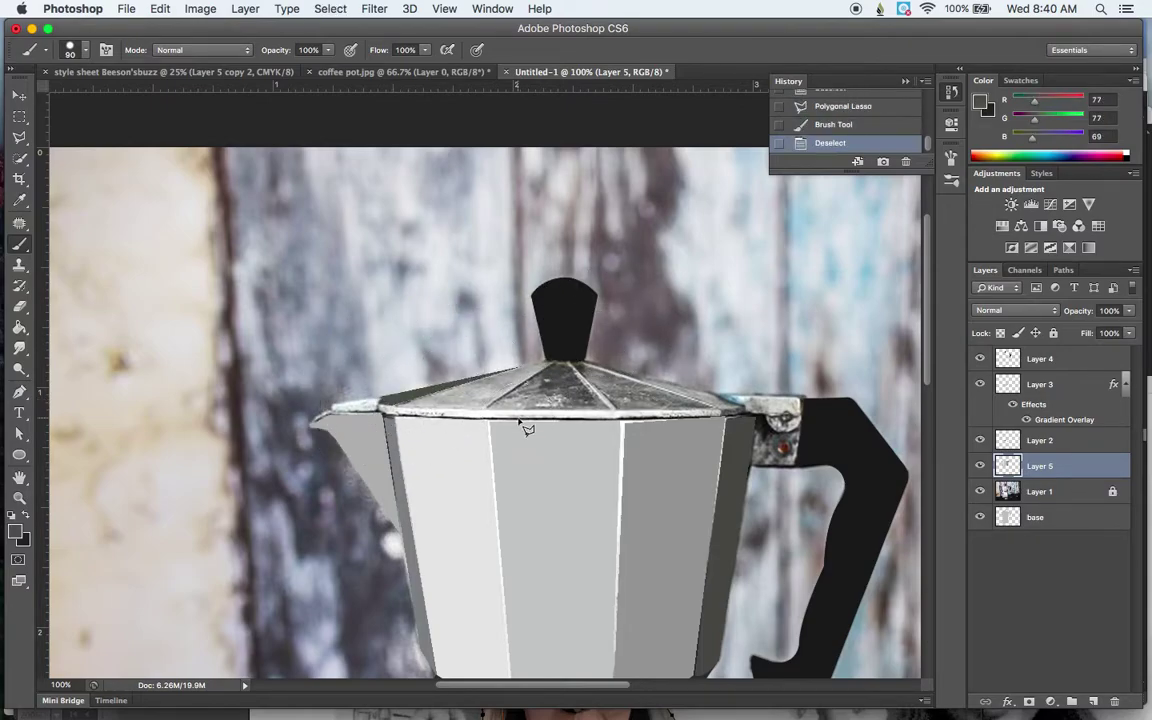
- Lasso the lid's left triangular facet and fill it with a flat light grey sampled from the photo
key("l")
left_click(398, 405)
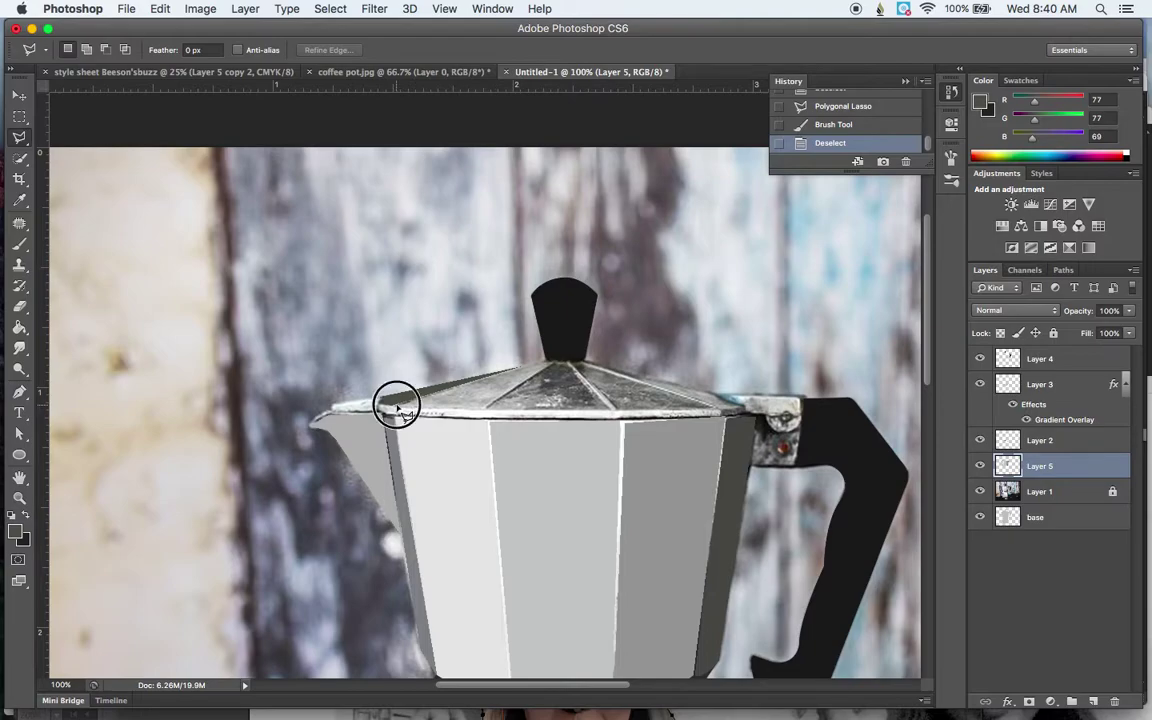
left_click(487, 415)
left_click(548, 366)
double_click(423, 410)
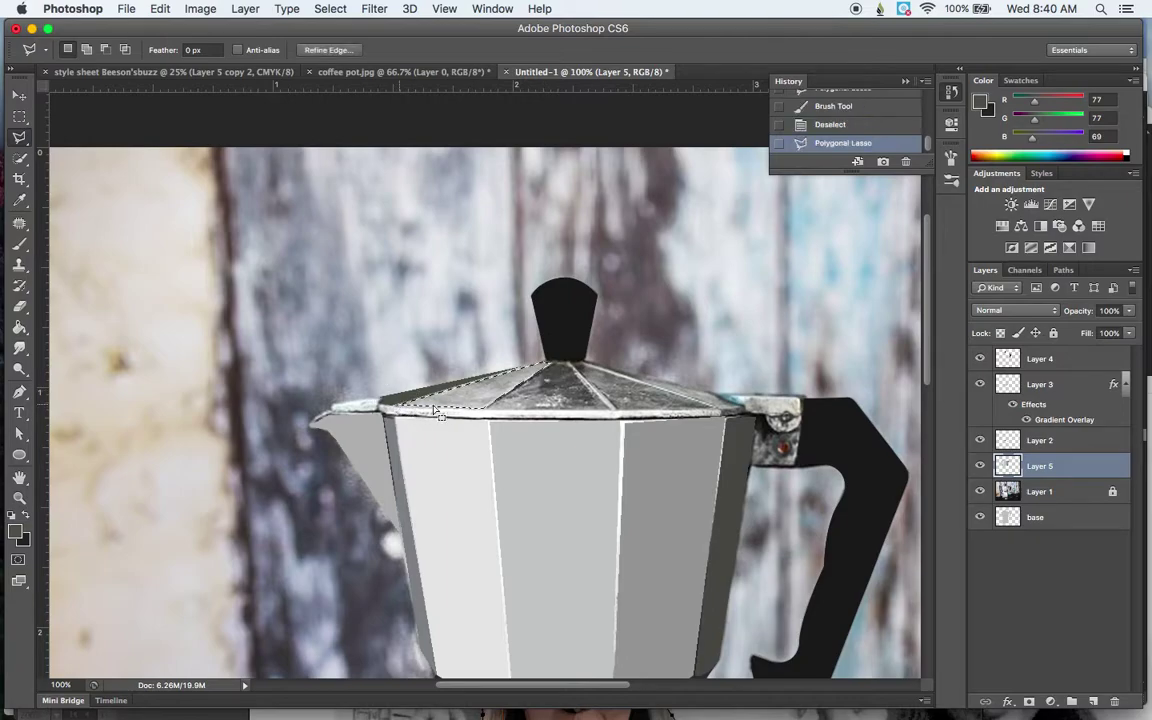
key("b")
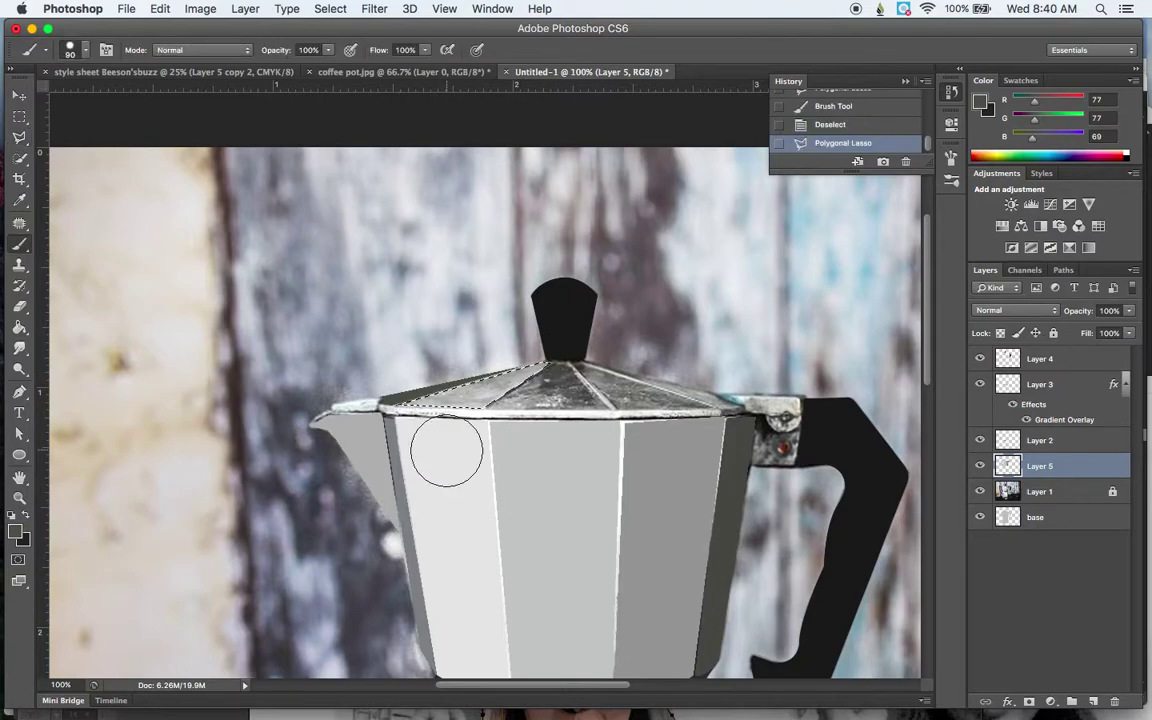
left_click(450, 411, "alt")
mouse_move(450, 411)
left_mouse_down()
mouse_move(553, 334)
mouse_move(578, 340)
left_mouse_up()
key("super+d")
key("super+minus")
key("super+minus")
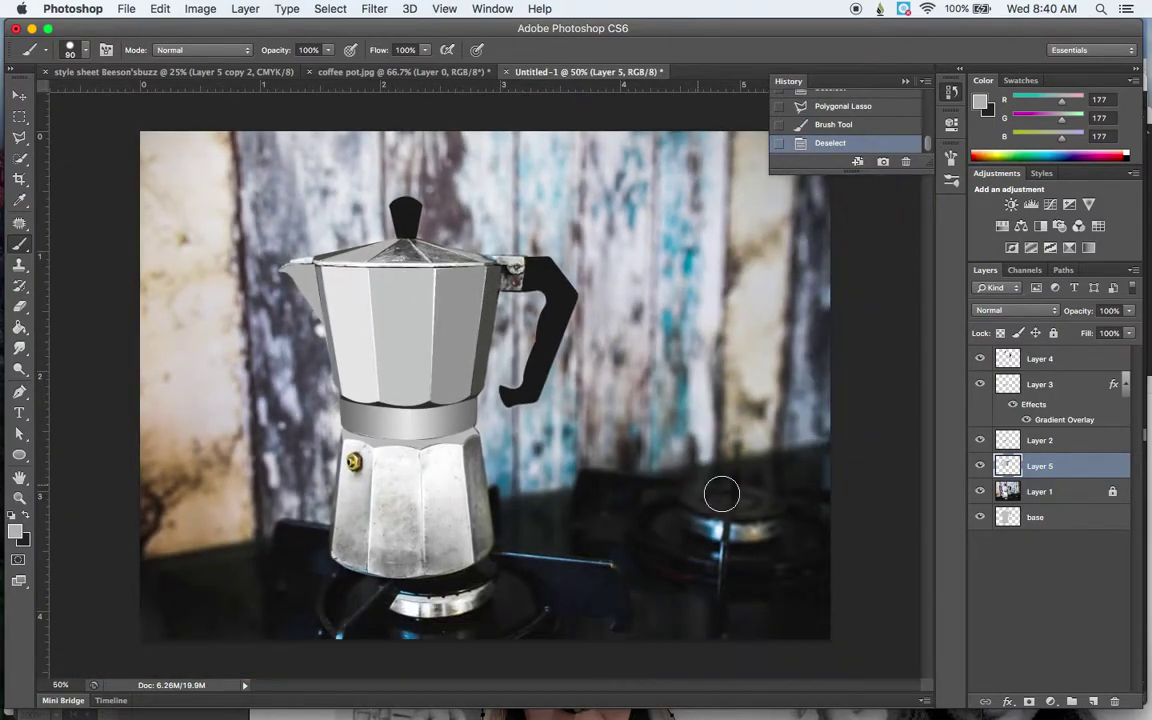
- Show and select photo Layer 1, then zoom to 200% on the handle hinge
left_click(981, 492)
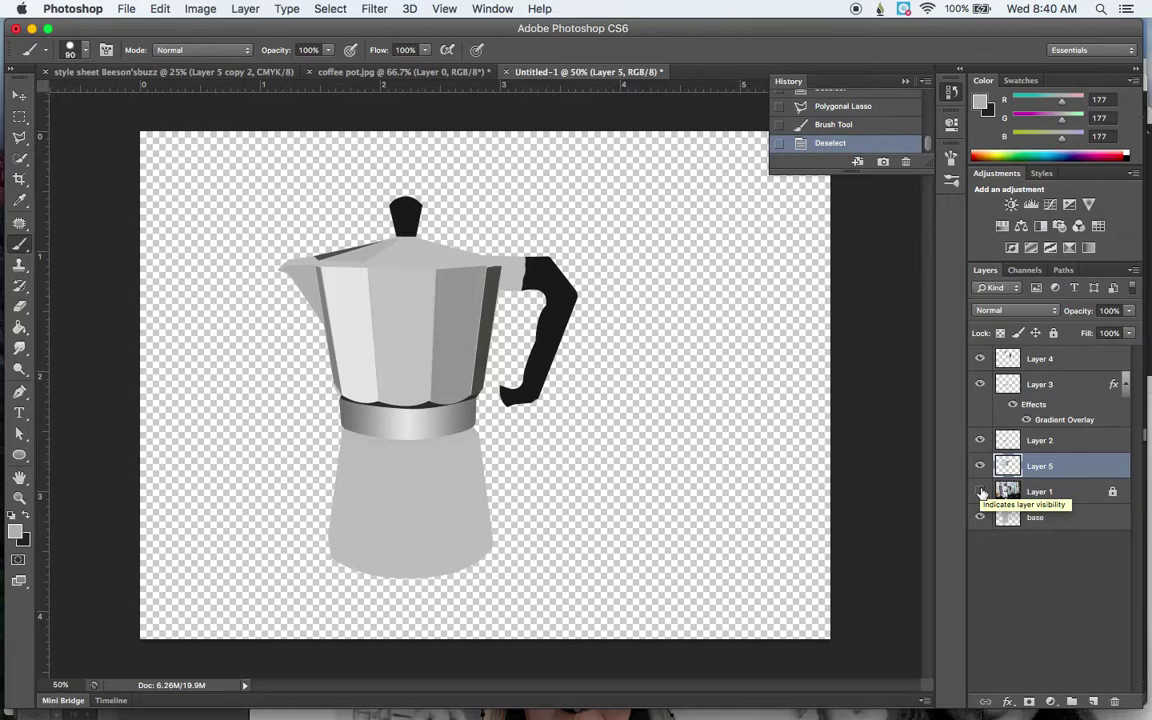
left_click(981, 492)
left_click(1044, 492)
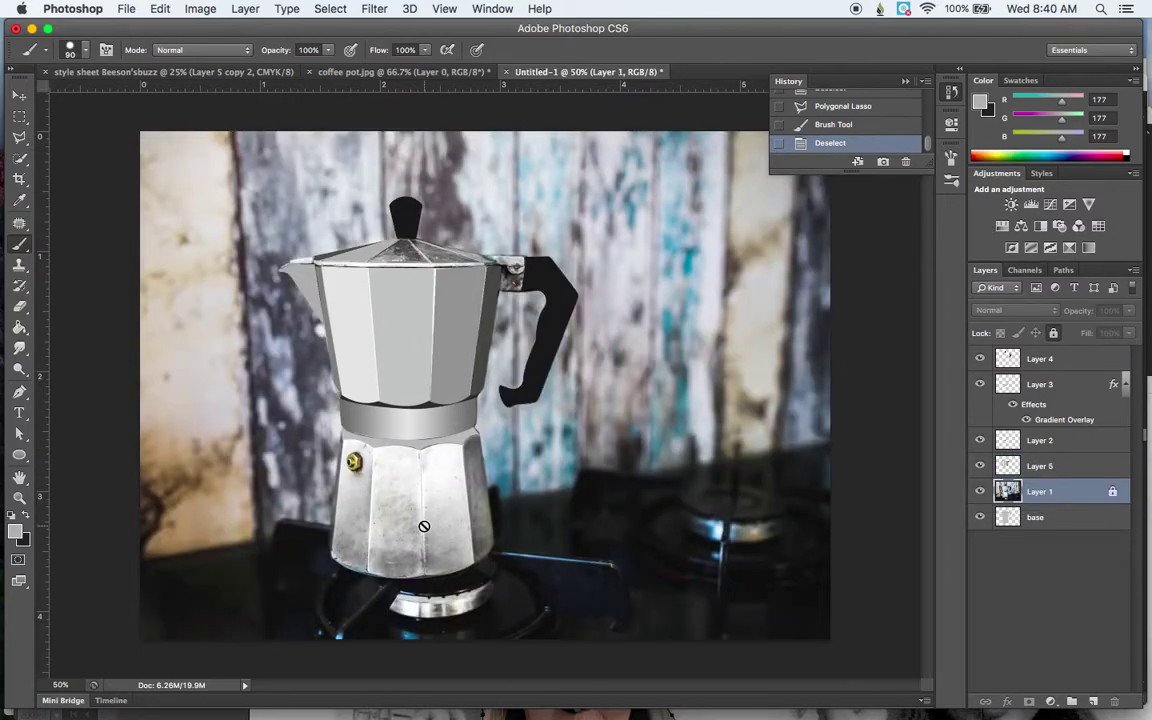
key("super+equal")
key("super+equal")
scroll(424, 527, "down", 4)
scroll(424, 527, "left", 4)
scroll(415, 450, "up", 2)
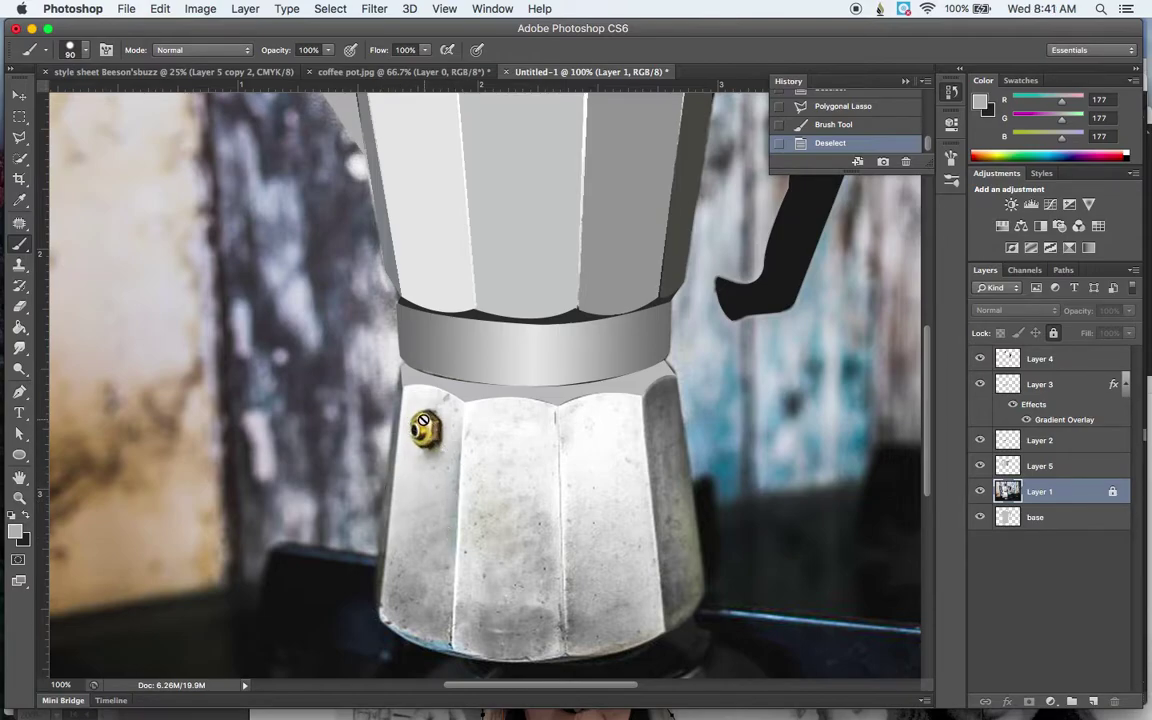
key("super+plus")
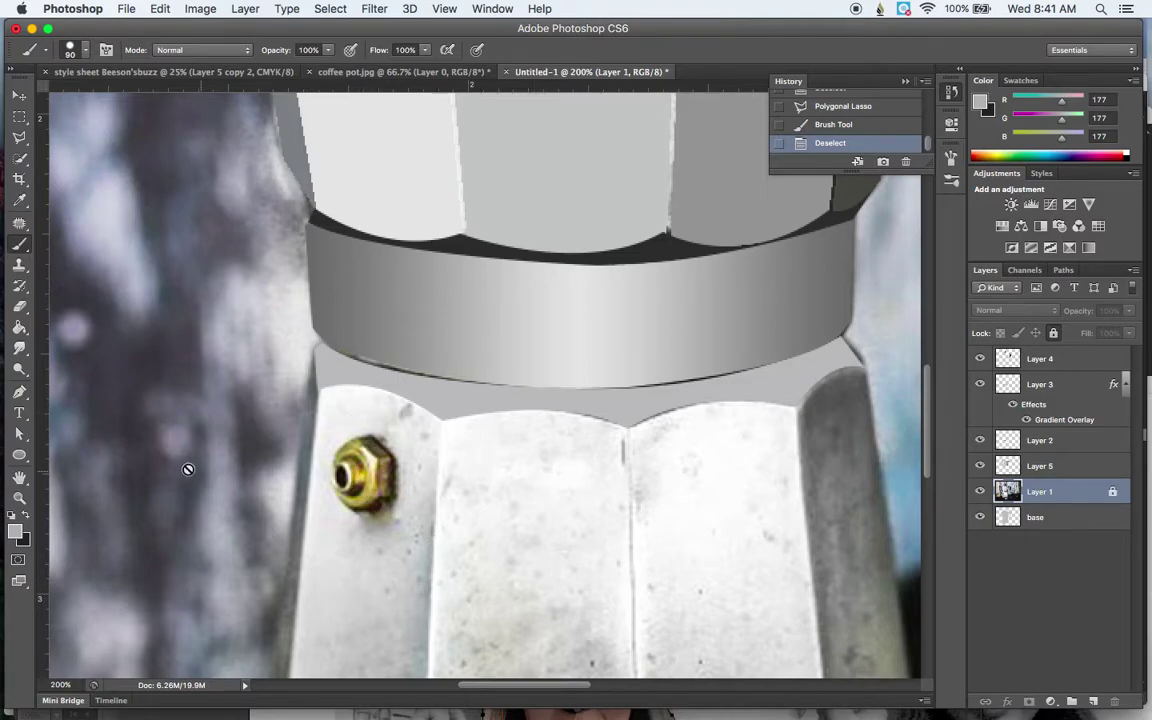
scroll(351, 525, "up", 10)
scroll(351, 525, "right", 5)
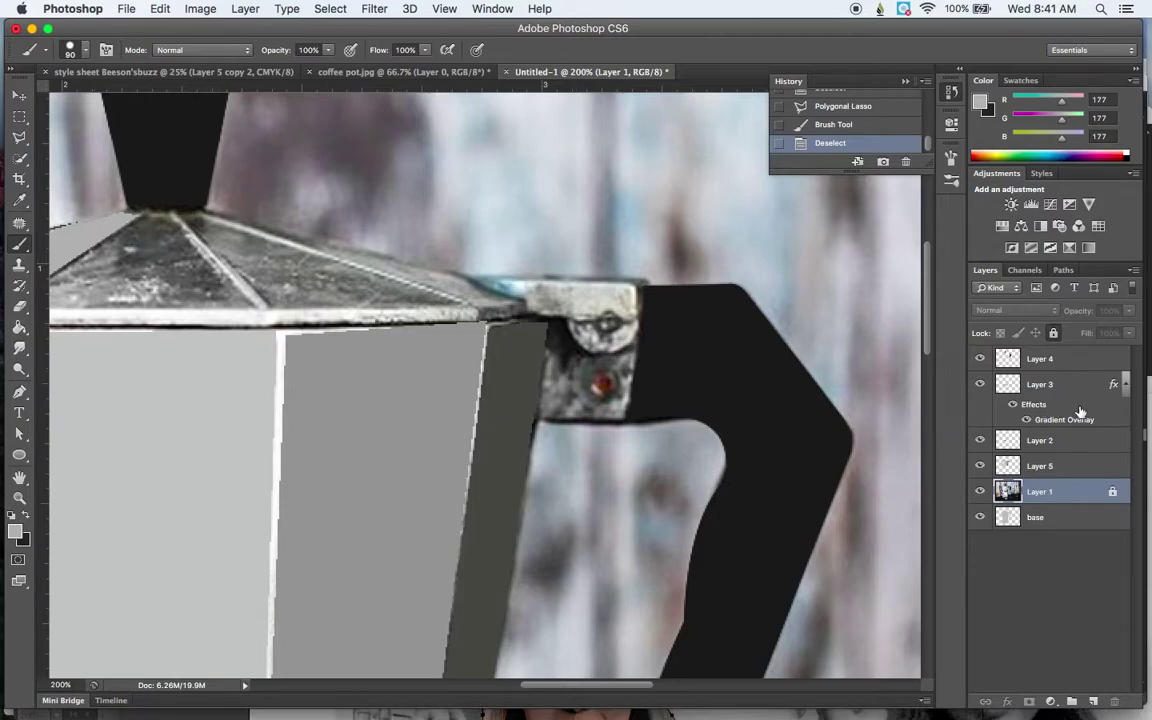
- On a new Layer 6, draw a small brown ellipse over the handle's red rivet and nudge it into place
left_click(1060, 359)
key("super+shift+n")
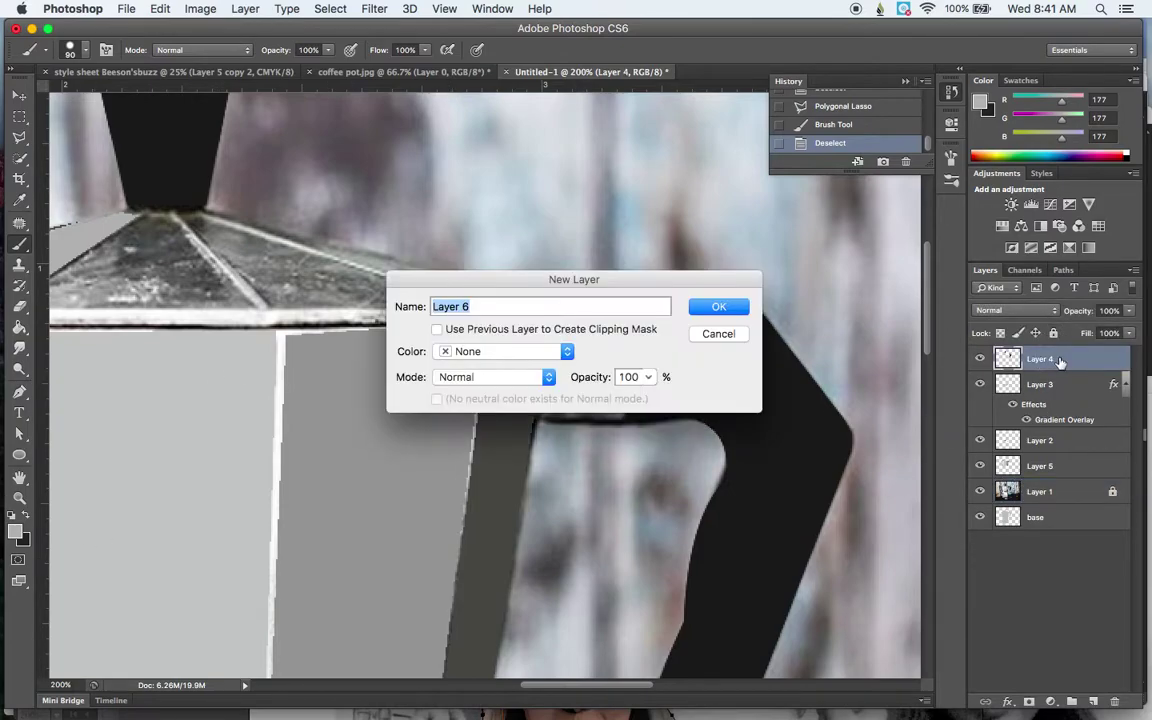
key("Return")
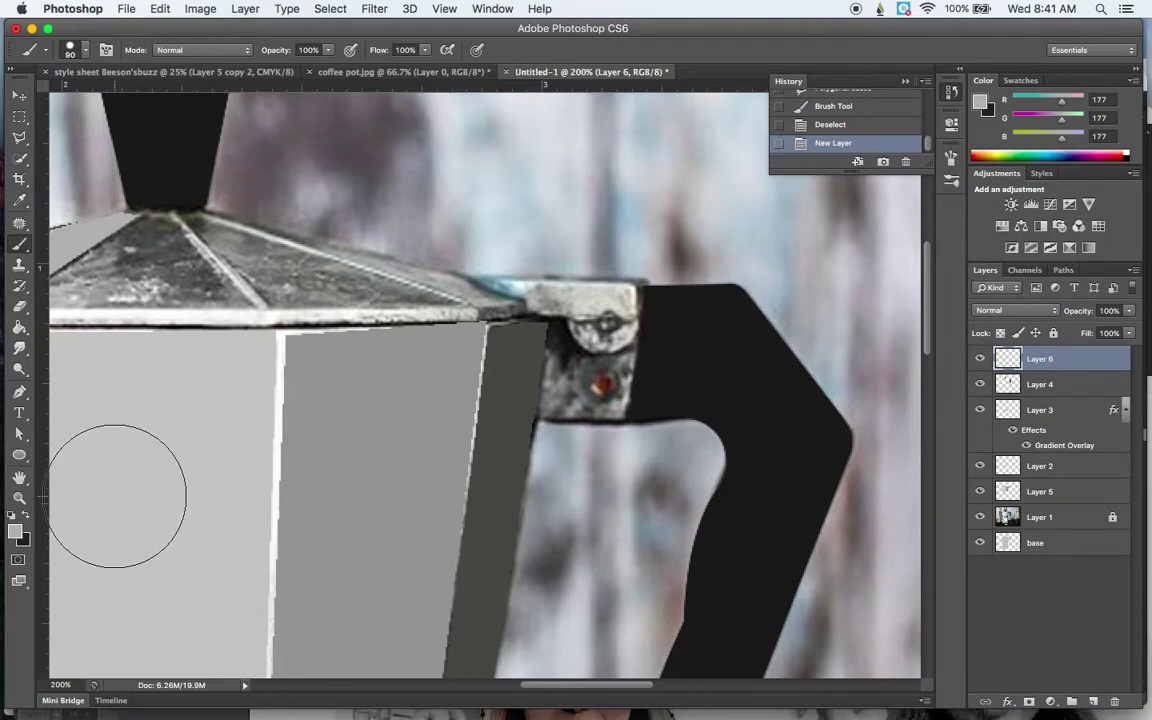
left_click(18, 456)
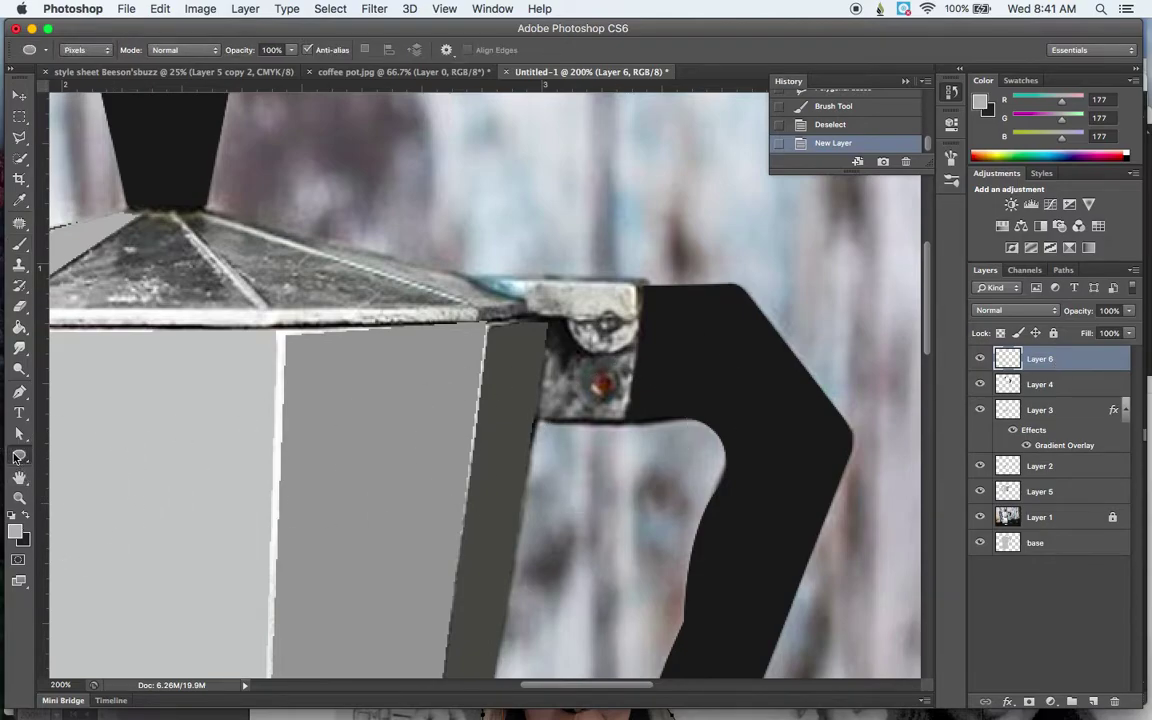
left_click_drag(18, 456, 92, 438)
left_click(602, 384, "alt")
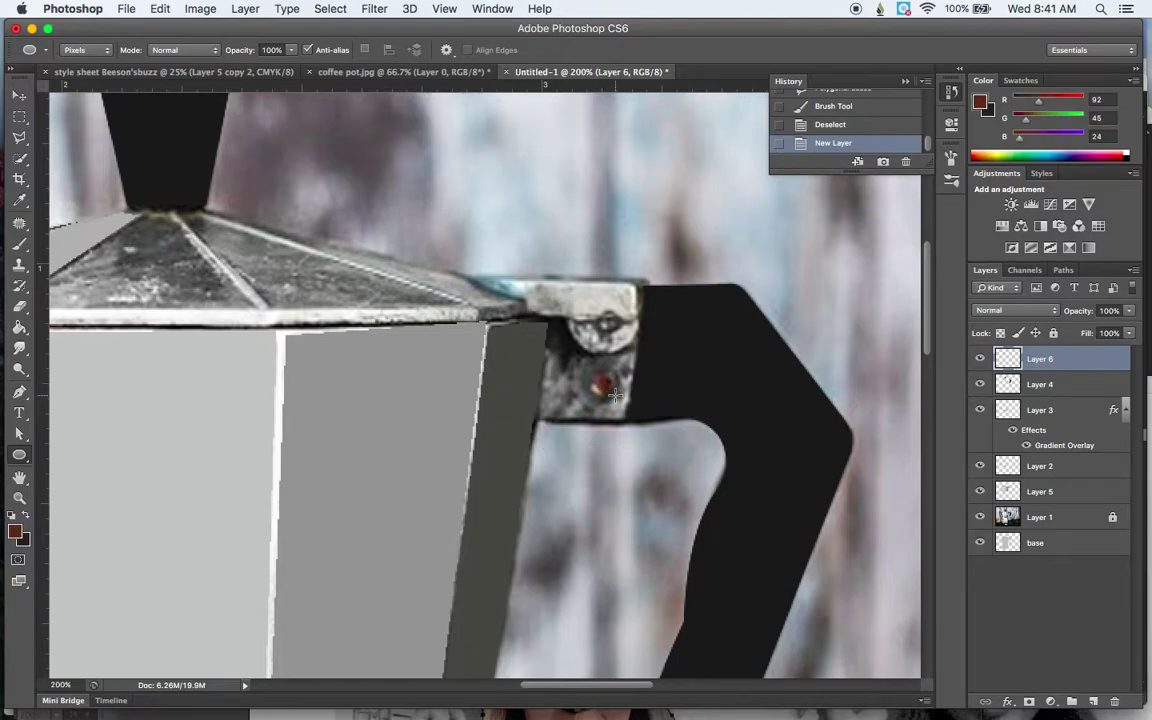
left_click_drag(614, 396, 590, 366)
key("v")
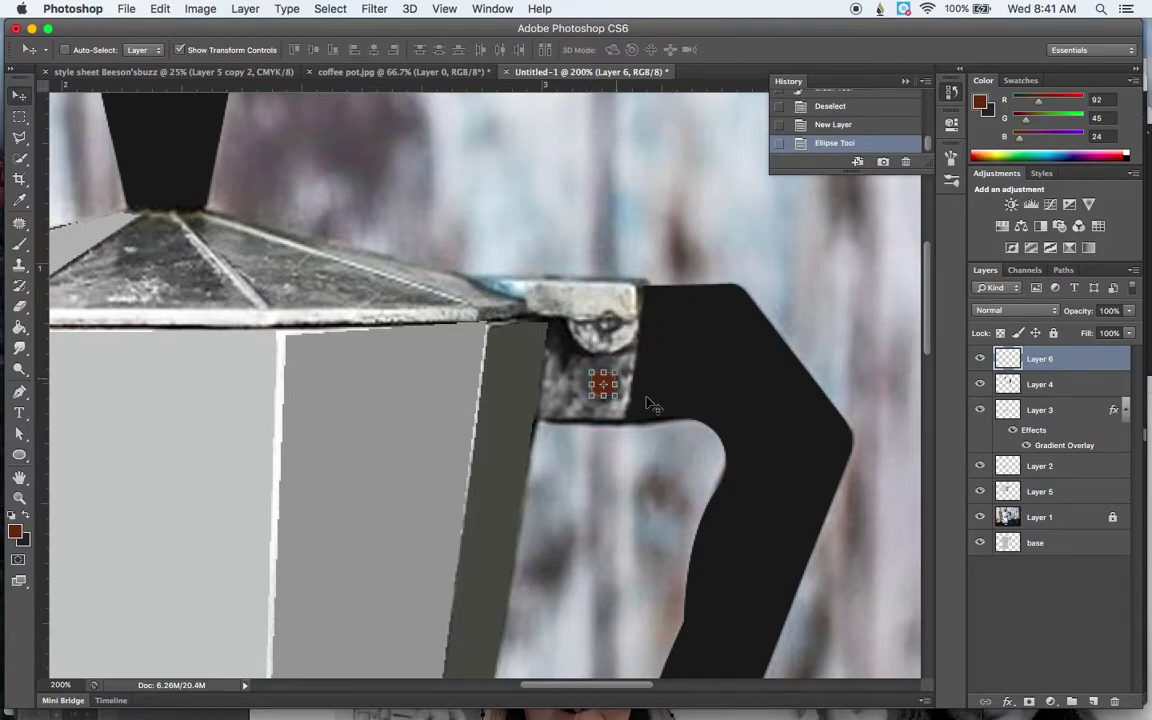
key("Right")
key("Down")
key("Up")
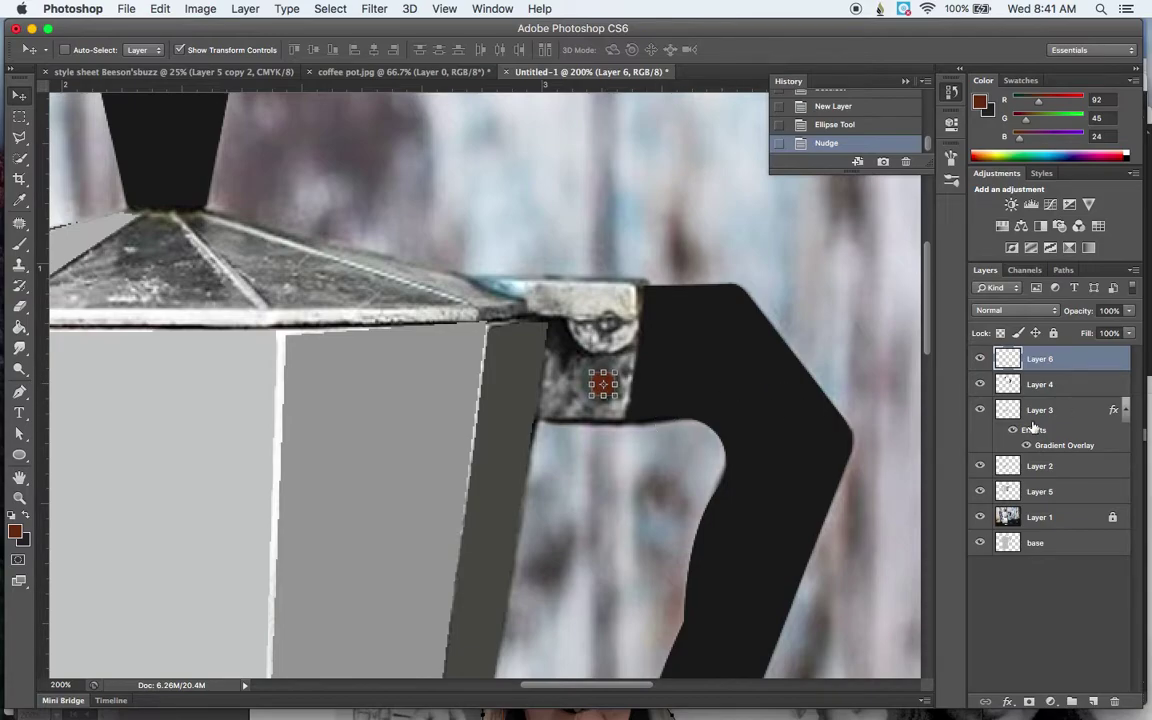
- On a new Layer 7, draw a near-black ellipse over the hinge knob
left_click(17, 458)
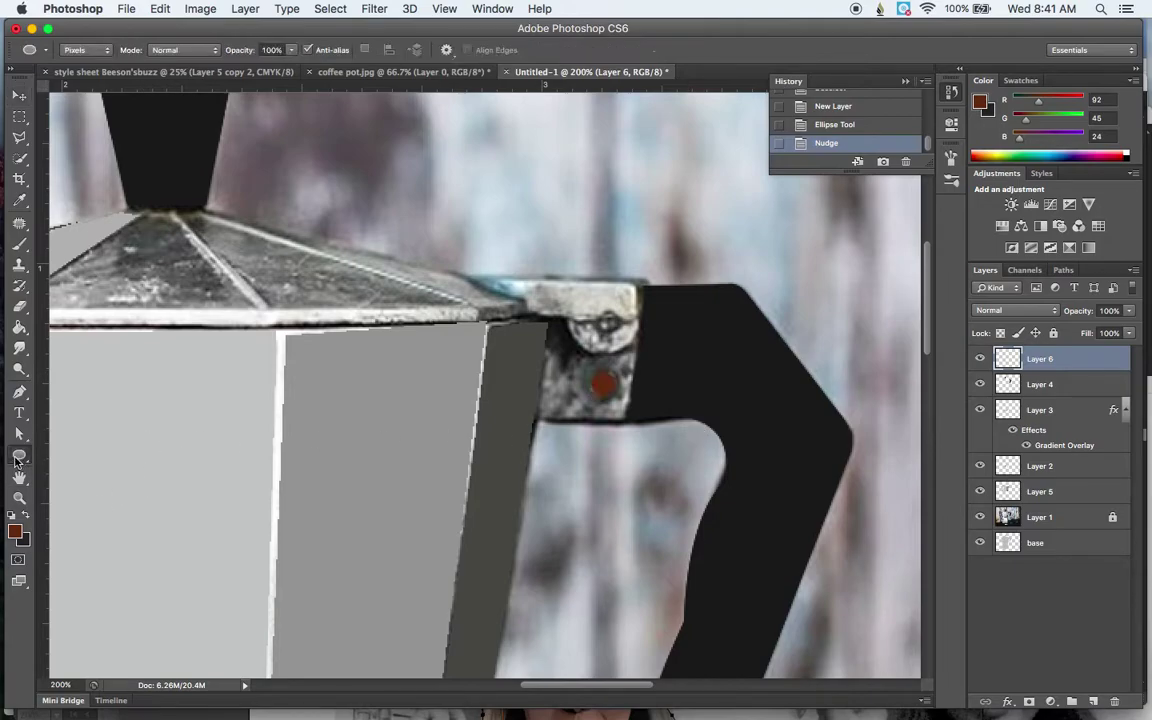
key("super+shift+n")
key("Return")
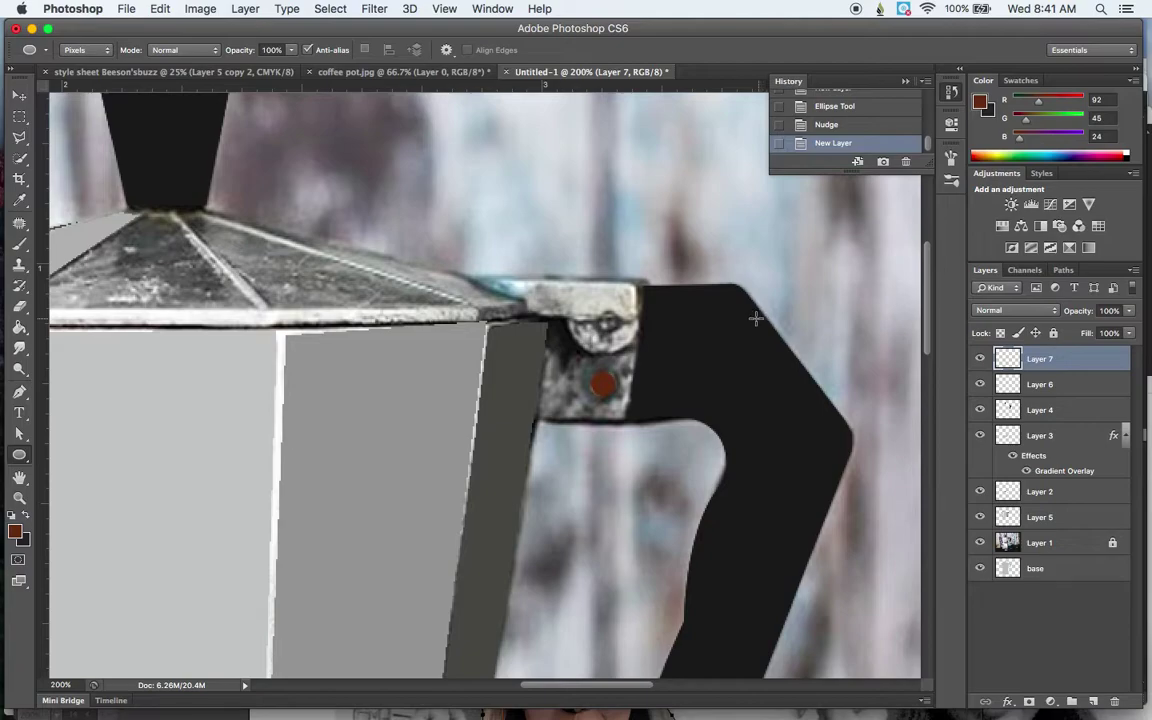
left_click(612, 329, "alt")
left_click_drag(622, 331, 597, 313)
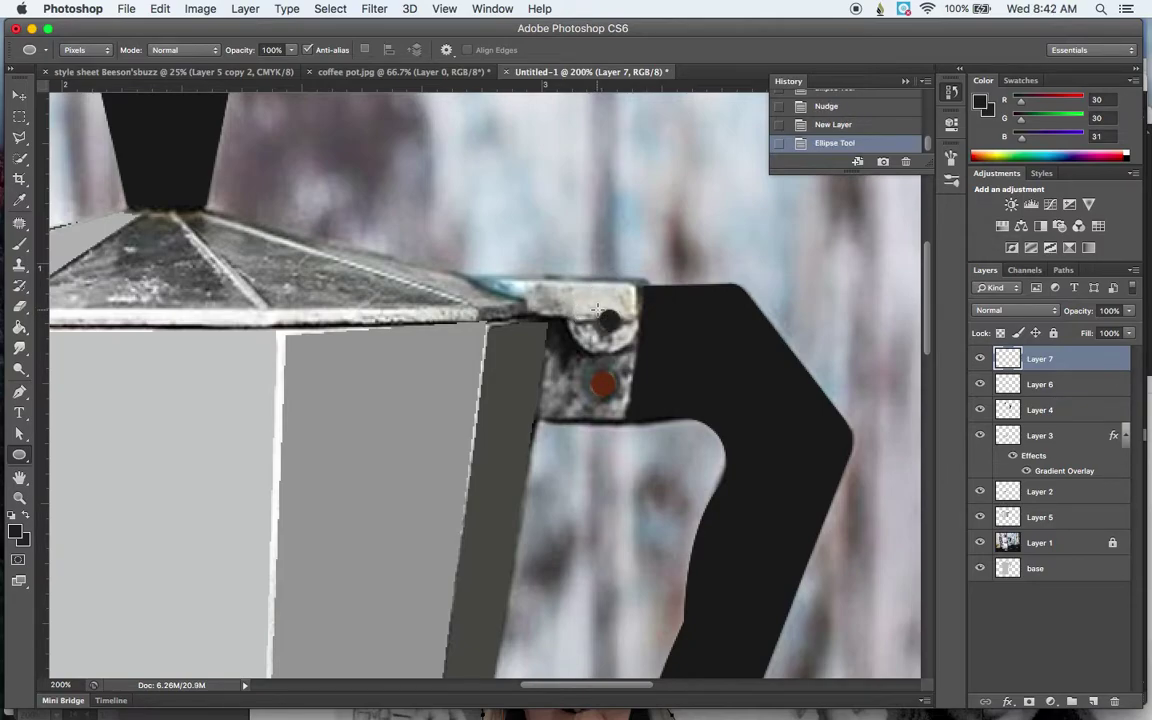
key("super+minus")
key("super+minus")
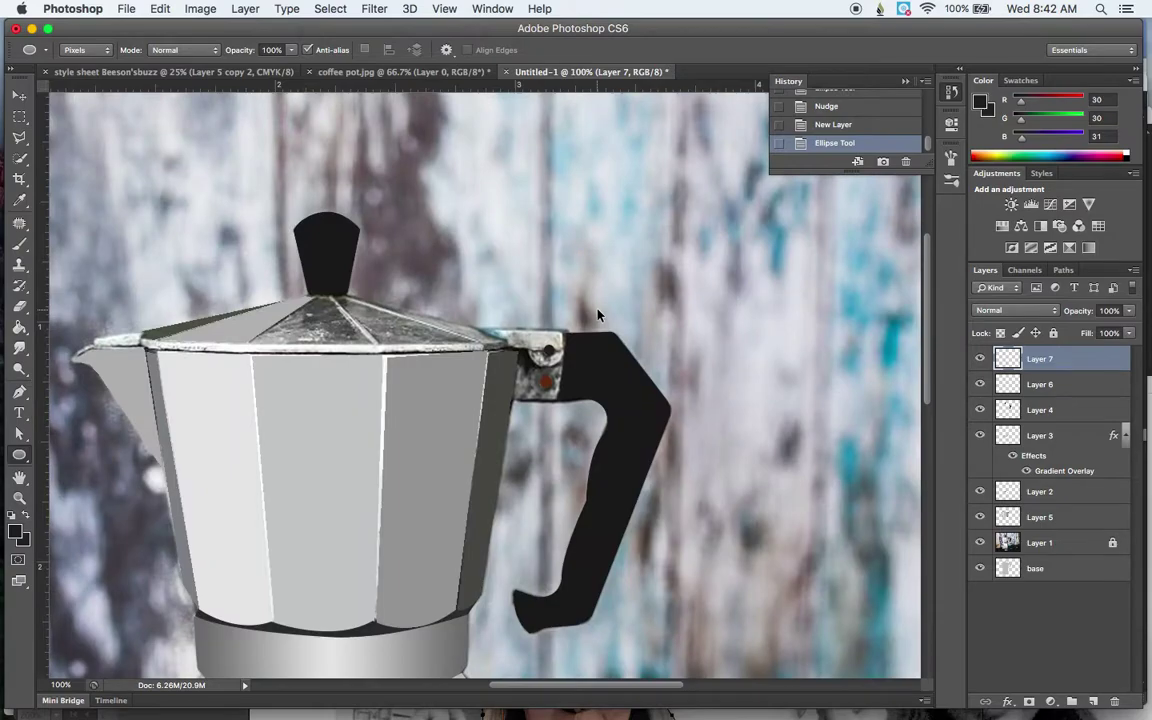
key("super+minus")
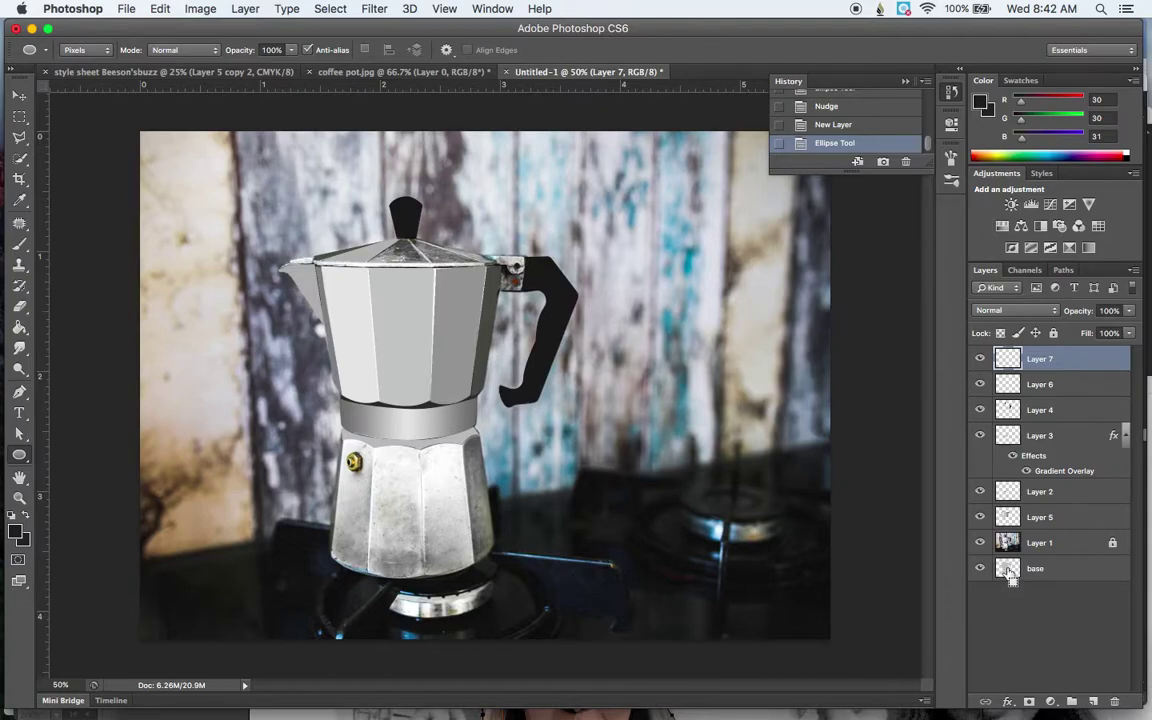
- Load and clear the base layer's and Layer 4's outlines as selections to check them
left_click(1008, 569, "super")
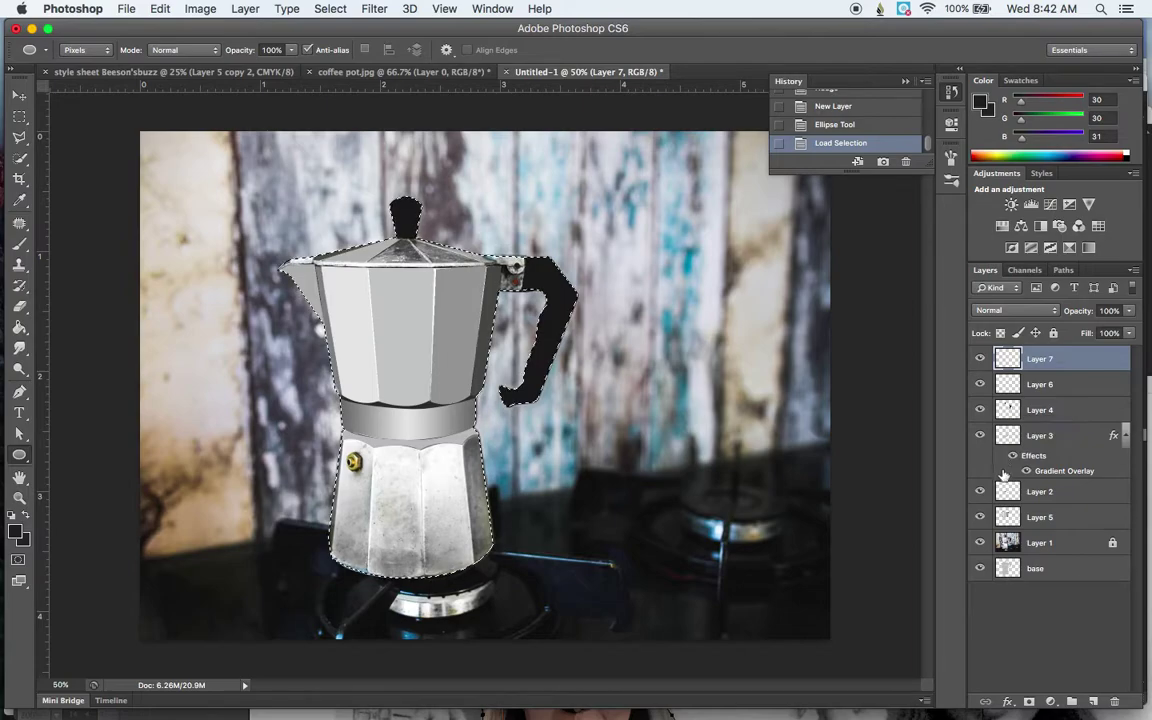
key("super+d")
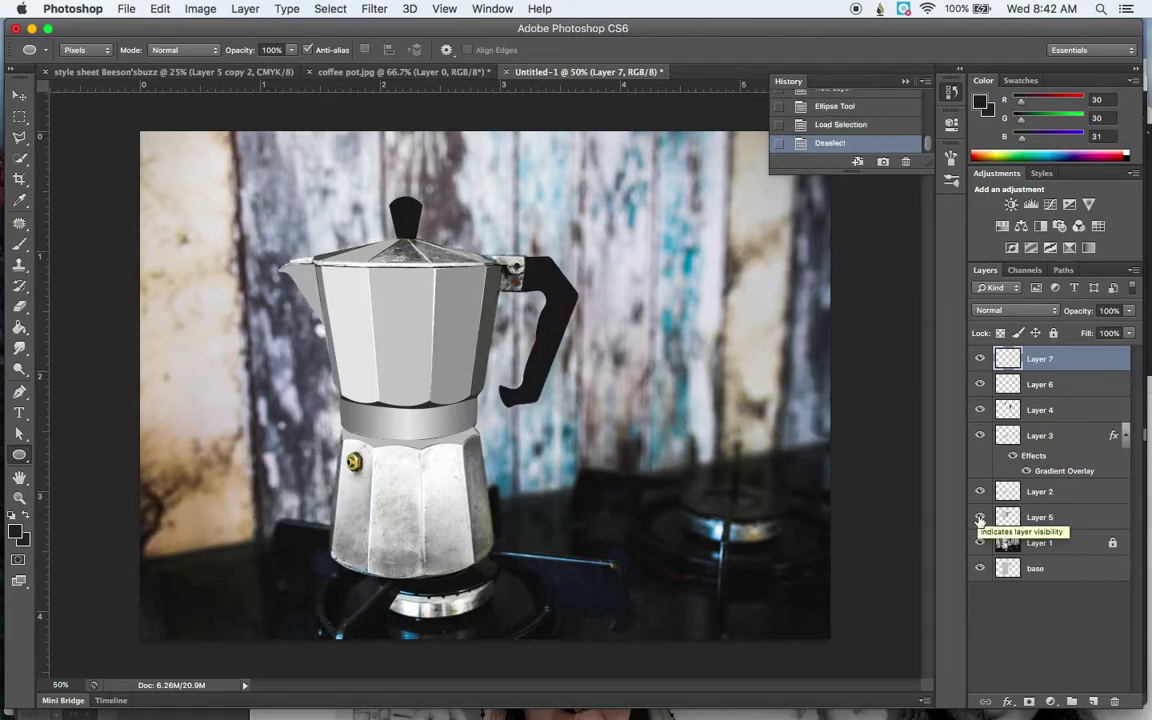
left_click(1008, 409, "super")
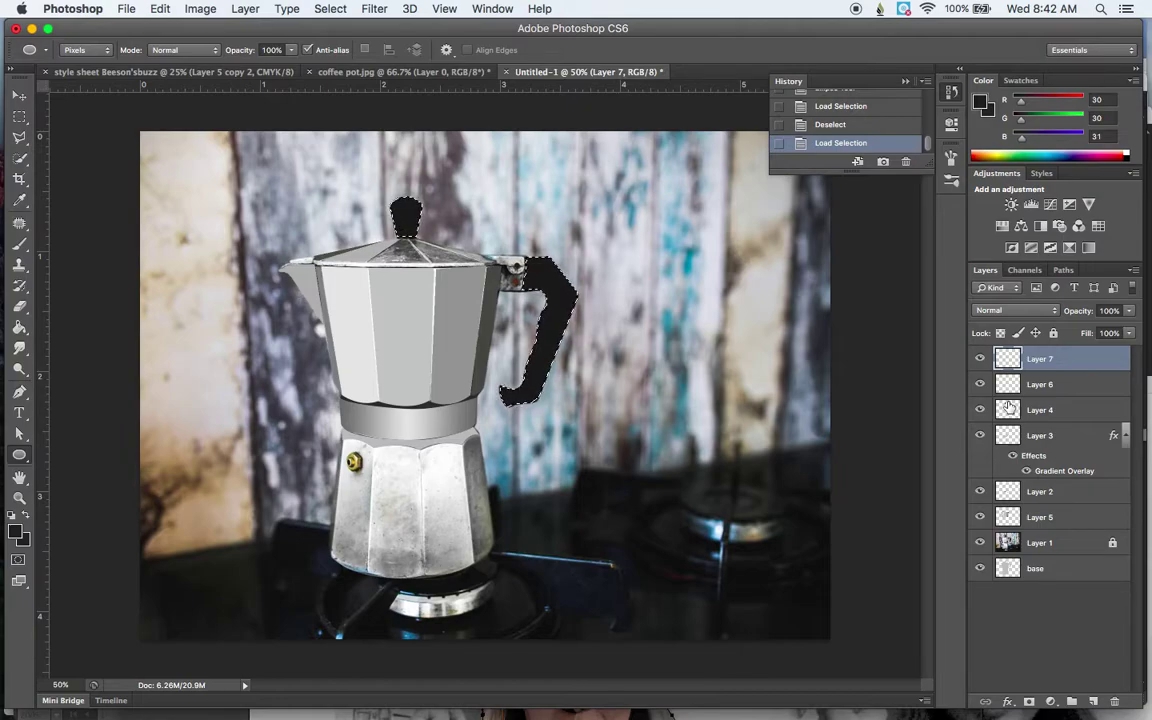
key("super+d")
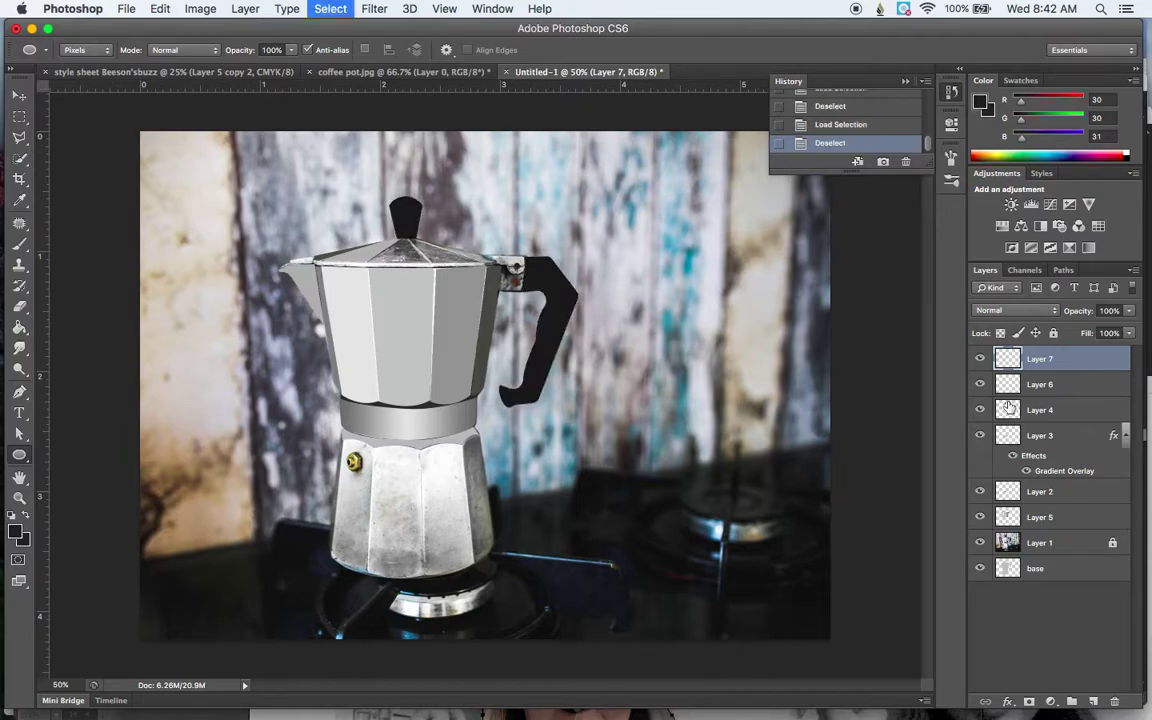
- Unlock the photo Layer 1 and bring it to the top of the stack
left_click(1040, 542)
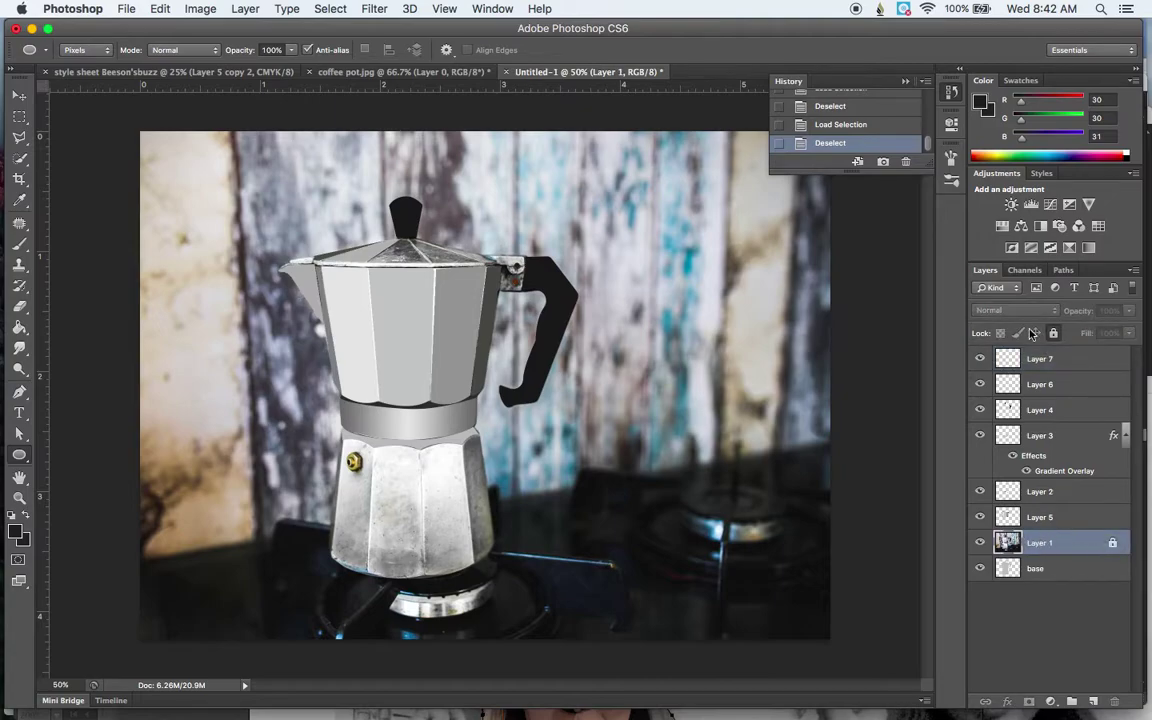
left_click(1054, 336)
left_click(1054, 336)
left_click(1052, 337)
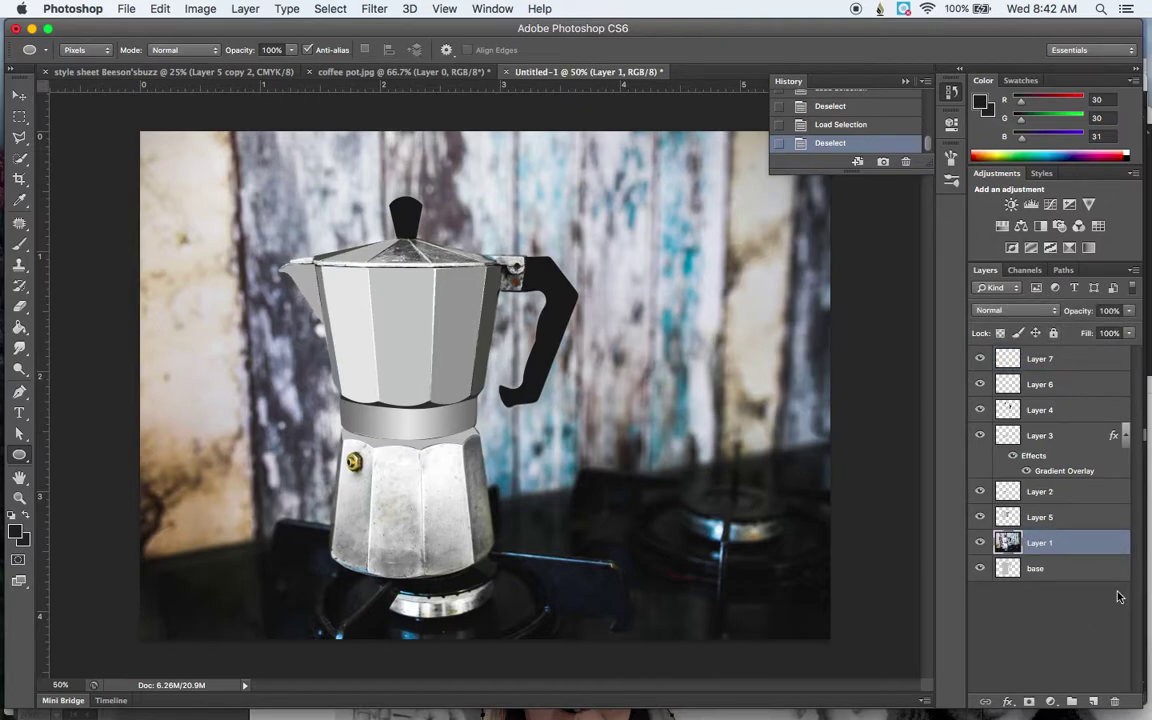
key("super+shift+bracketright")
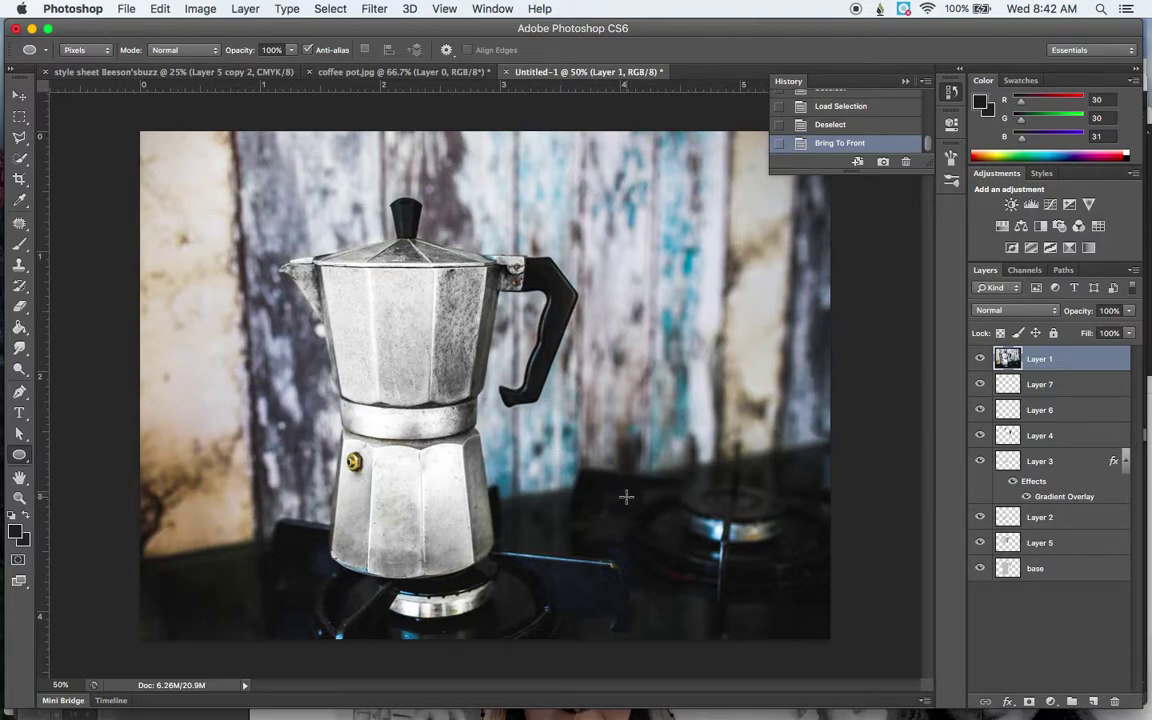
- Add a new empty Layer 8 above the photo
key("p")
key("super+shift+n")
key("Return")
key("super+plus")
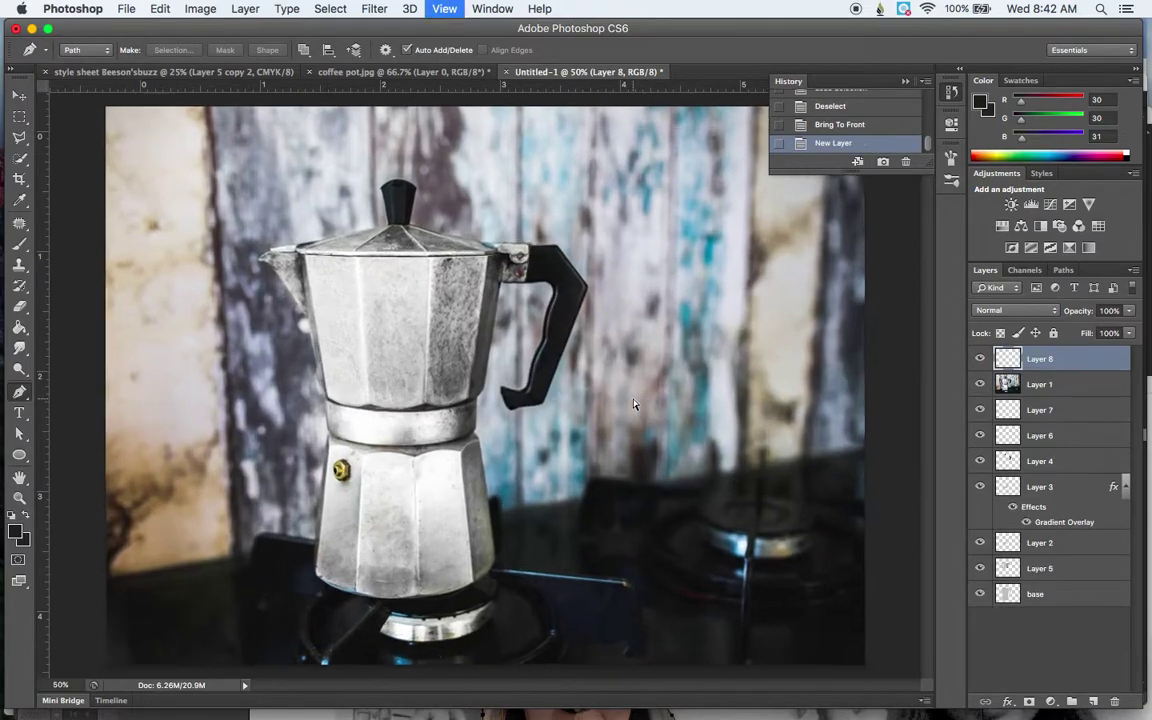
- Paint a dark brush stroke on the handle's inner edge and shrink the brush to 15
left_click(20, 245)
left_click_drag(597, 380, 597, 303)
key("bracketleft")
key("bracketleft")
key("bracketleft")
key("bracketleft")
key("bracketleft")
key("bracketleft")
key("bracketleft")
key("bracketleft")
key("bracketleft")
key("bracketleft")
key("bracketleft")
key("bracketleft")
key("bracketleft")
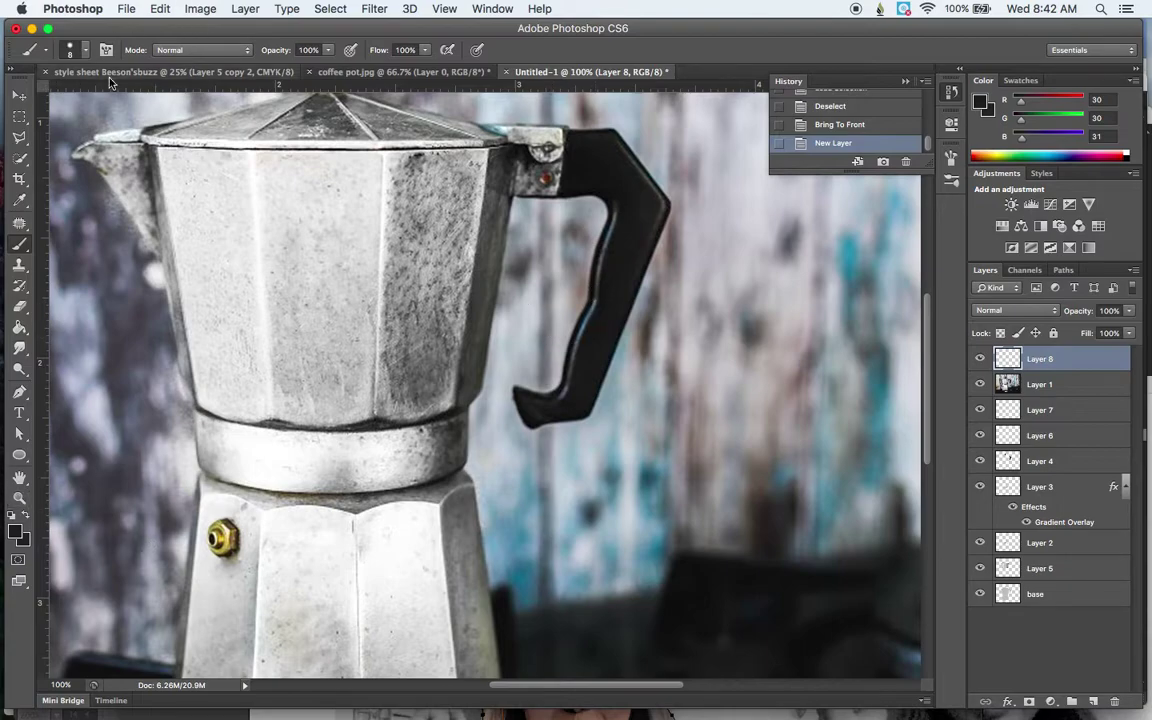
left_click(85, 55)
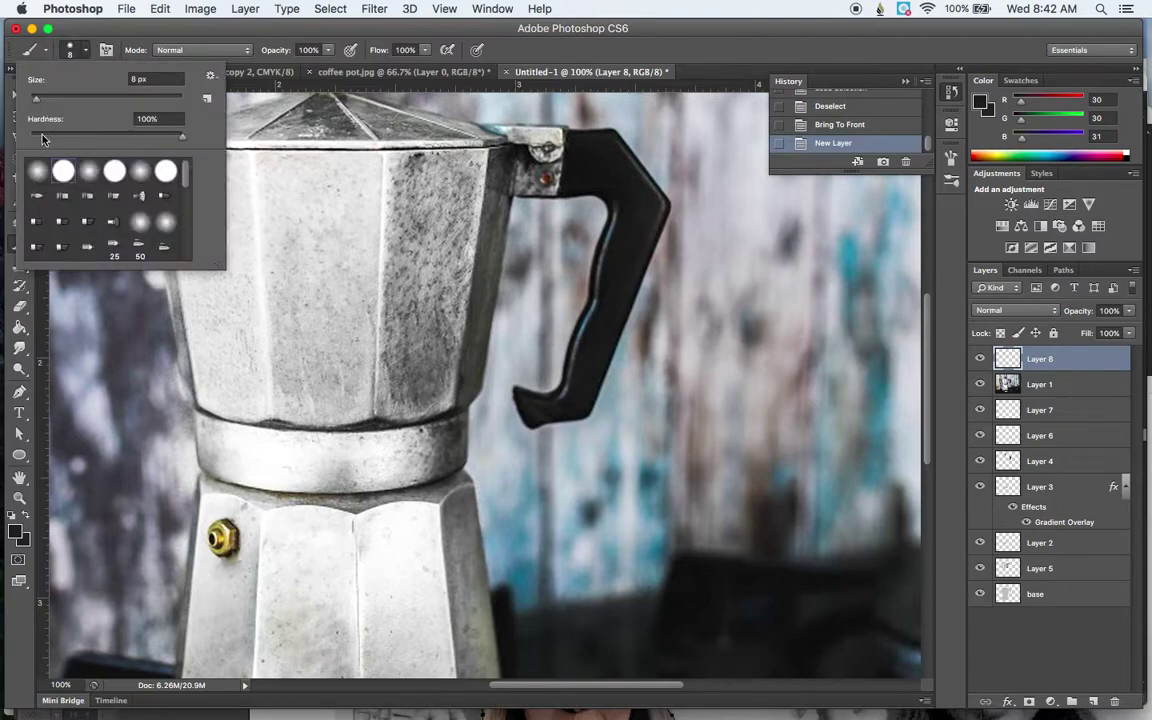
left_click(258, 33)
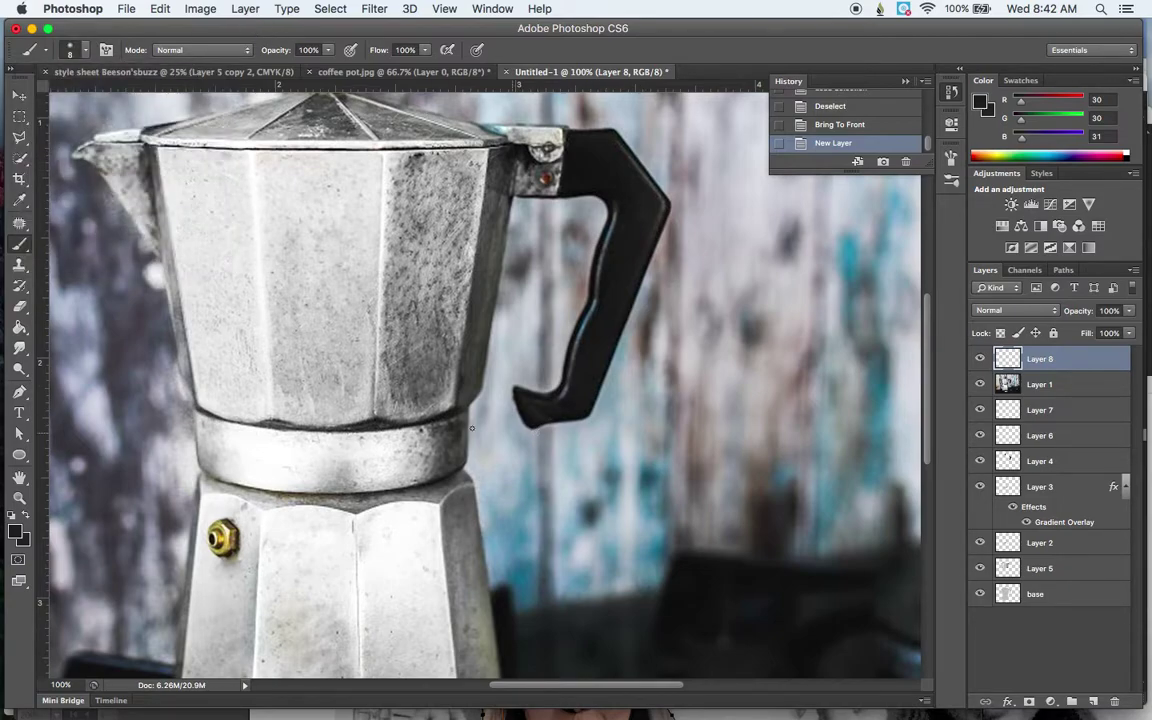
- Set the foreground colour to blue-grey #6a7a8a sampled near the handle
left_click(15, 533)
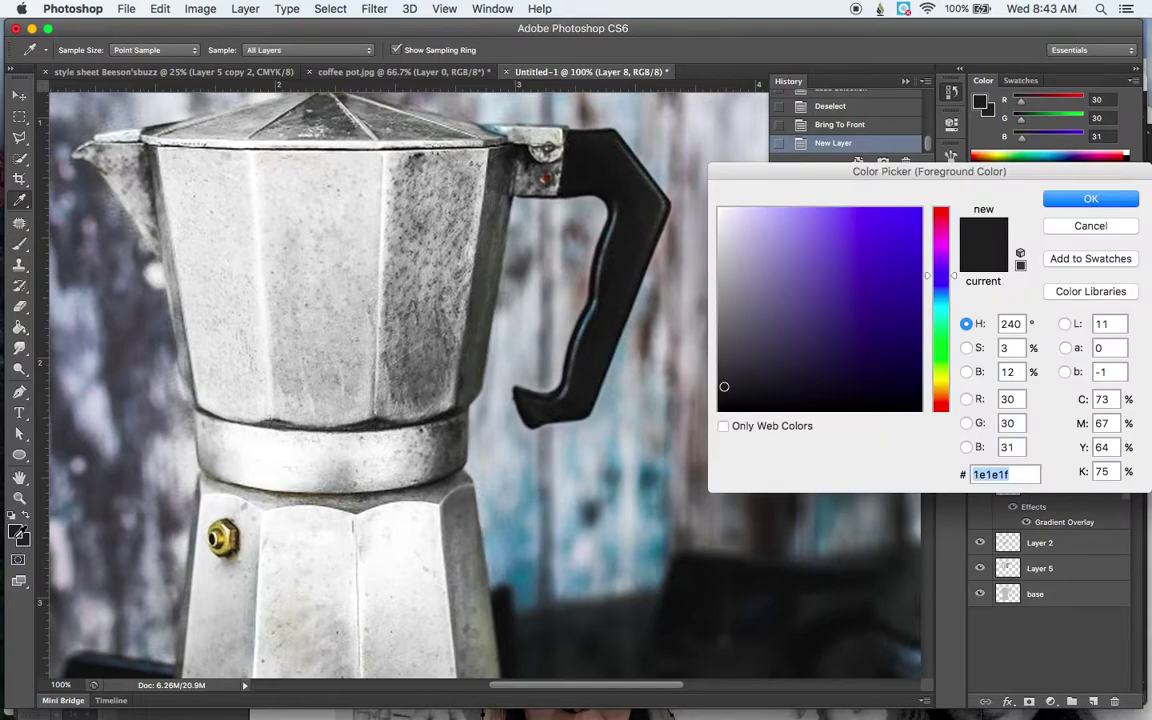
left_click(590, 303)
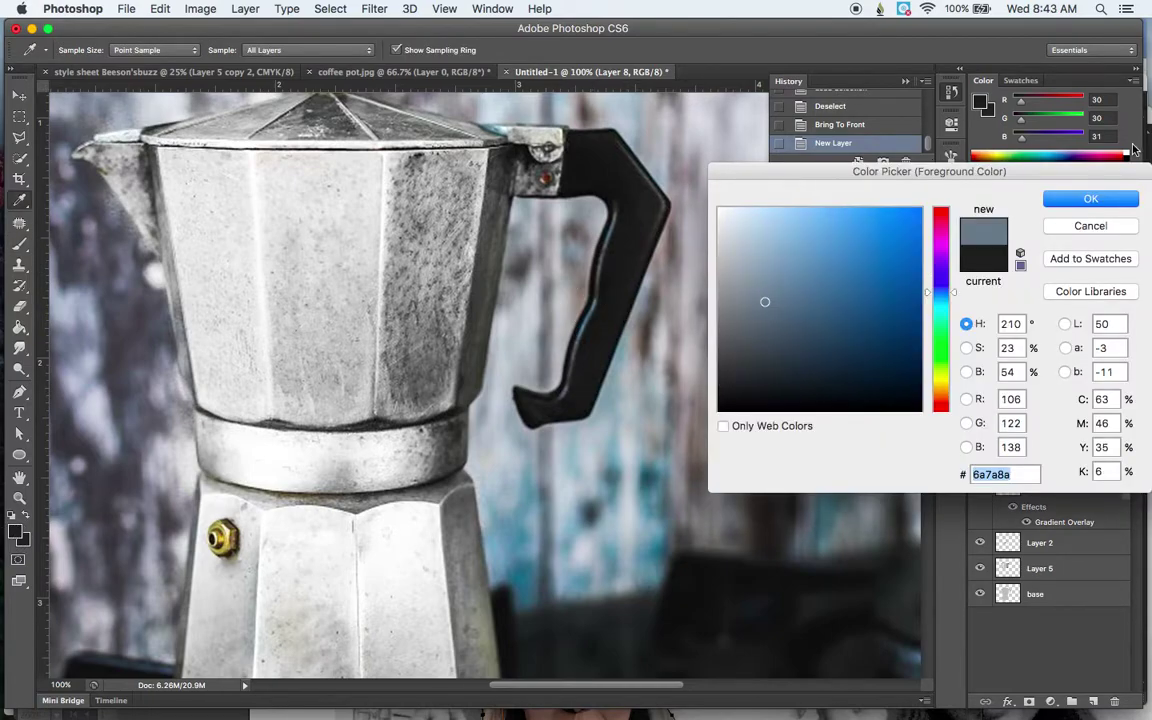
left_click(1091, 201)
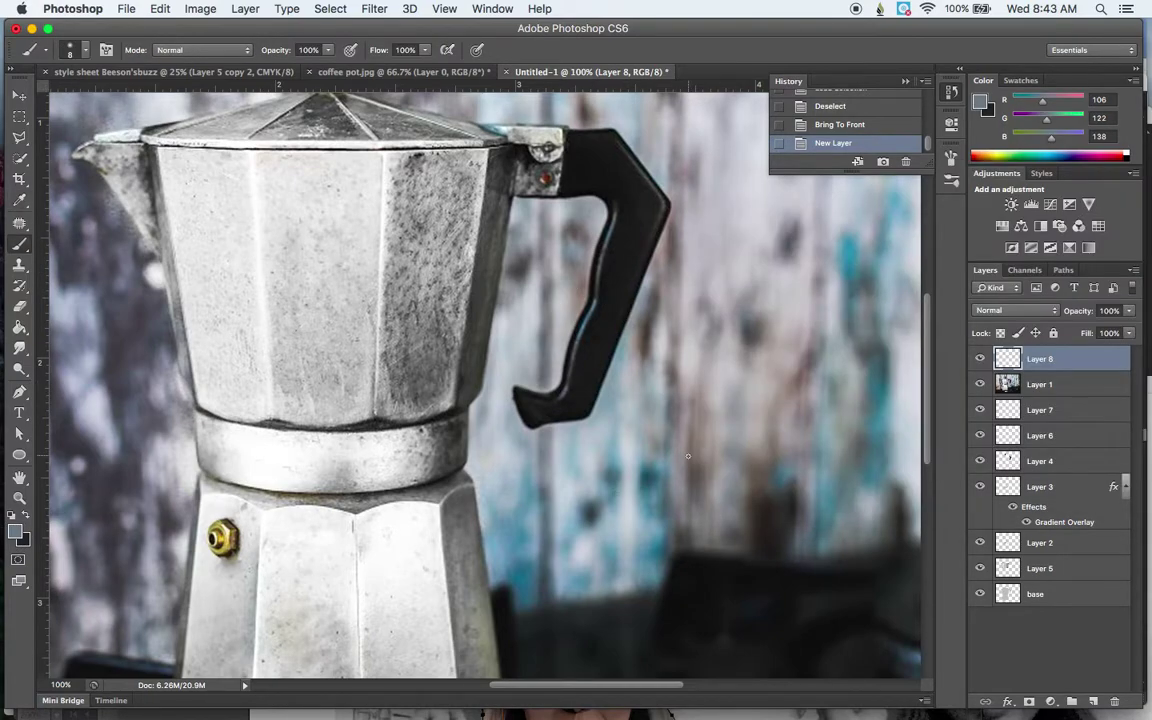
- Trace a curved Pen path down the black handle's inner edge to its bottom
key("p")
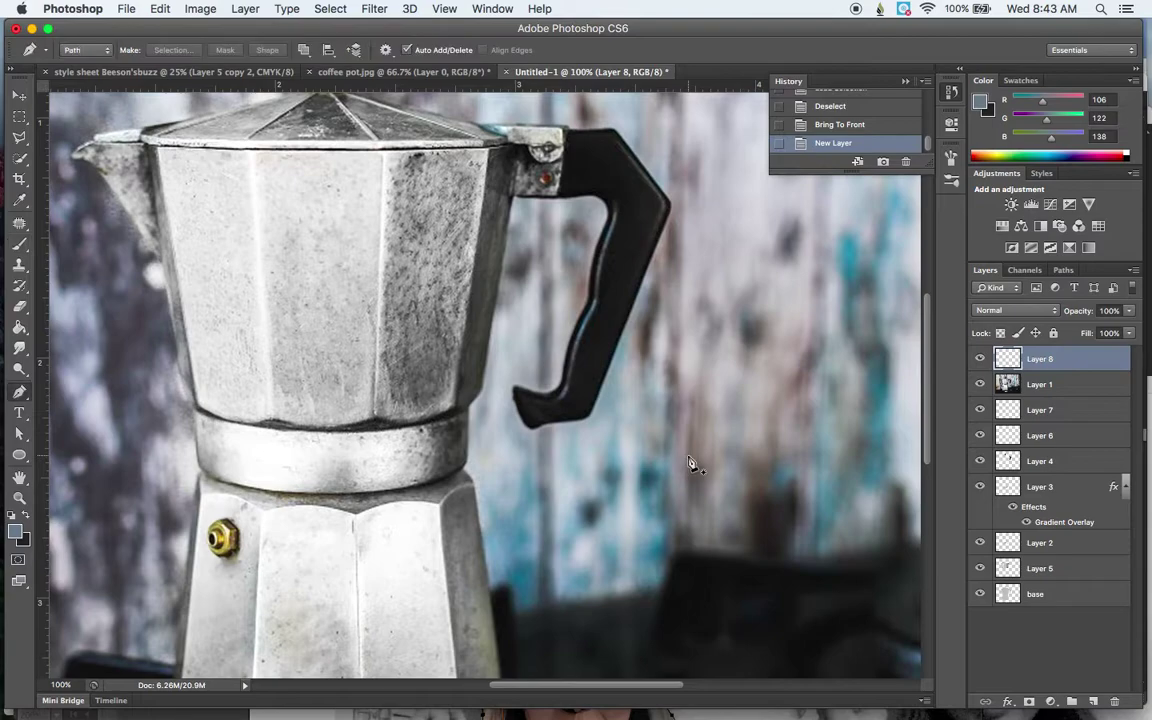
left_click(614, 202)
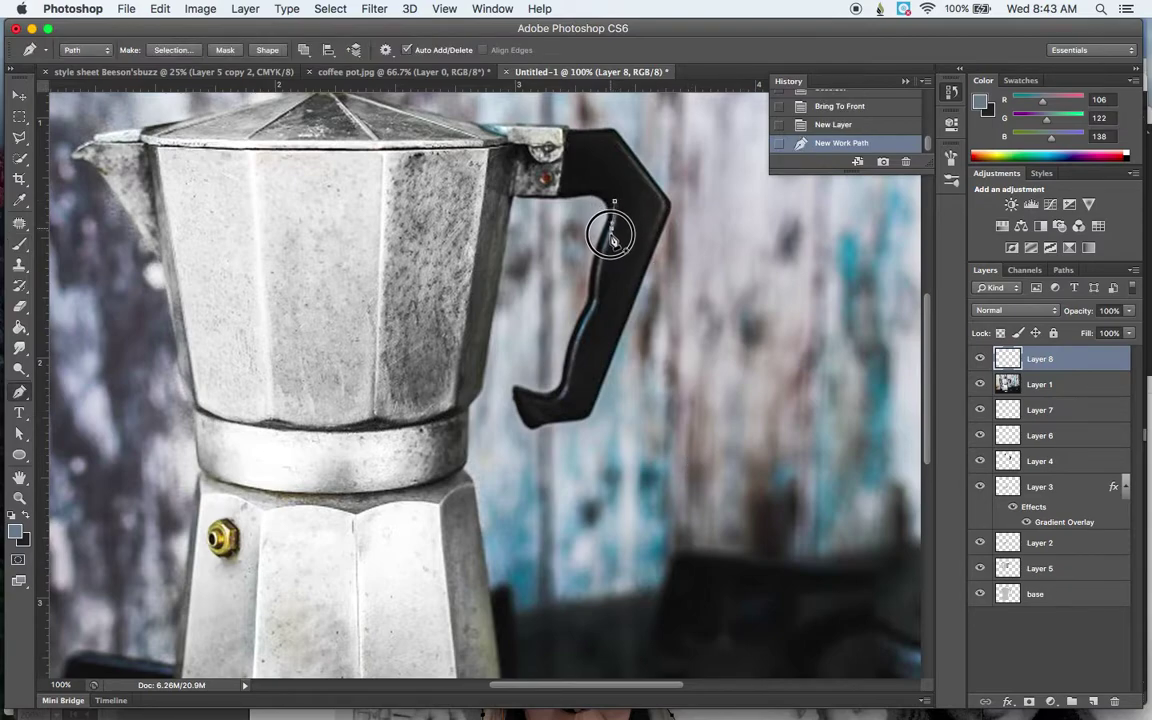
left_click(606, 245)
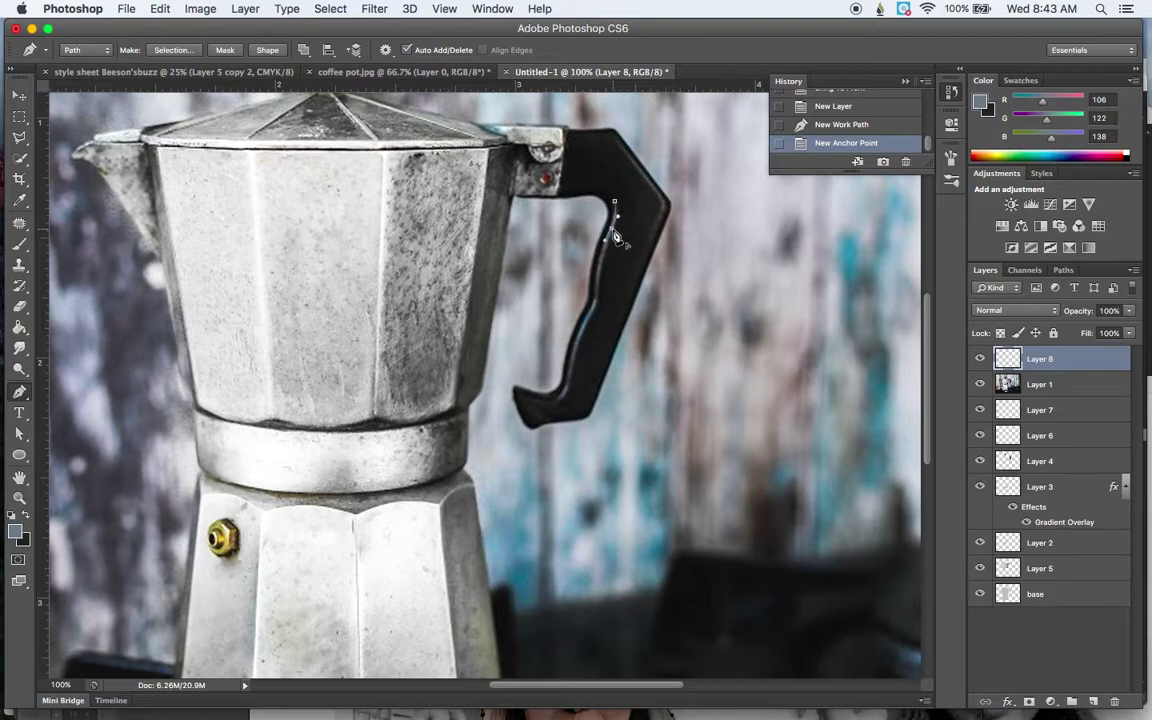
left_click(614, 202)
left_click_drag(602, 305, 603, 319)
left_click(598, 298)
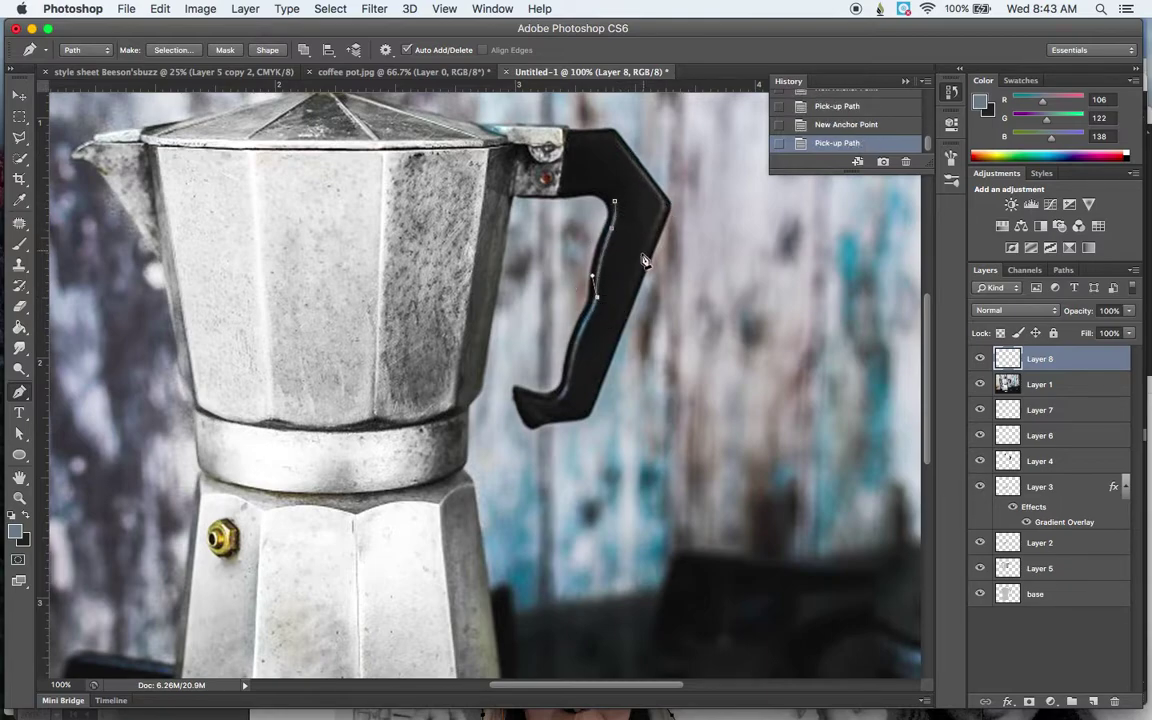
left_click(568, 387)
left_click_drag(568, 387, 541, 400)
left_click(567, 383, "alt")
left_click(553, 400, "alt")
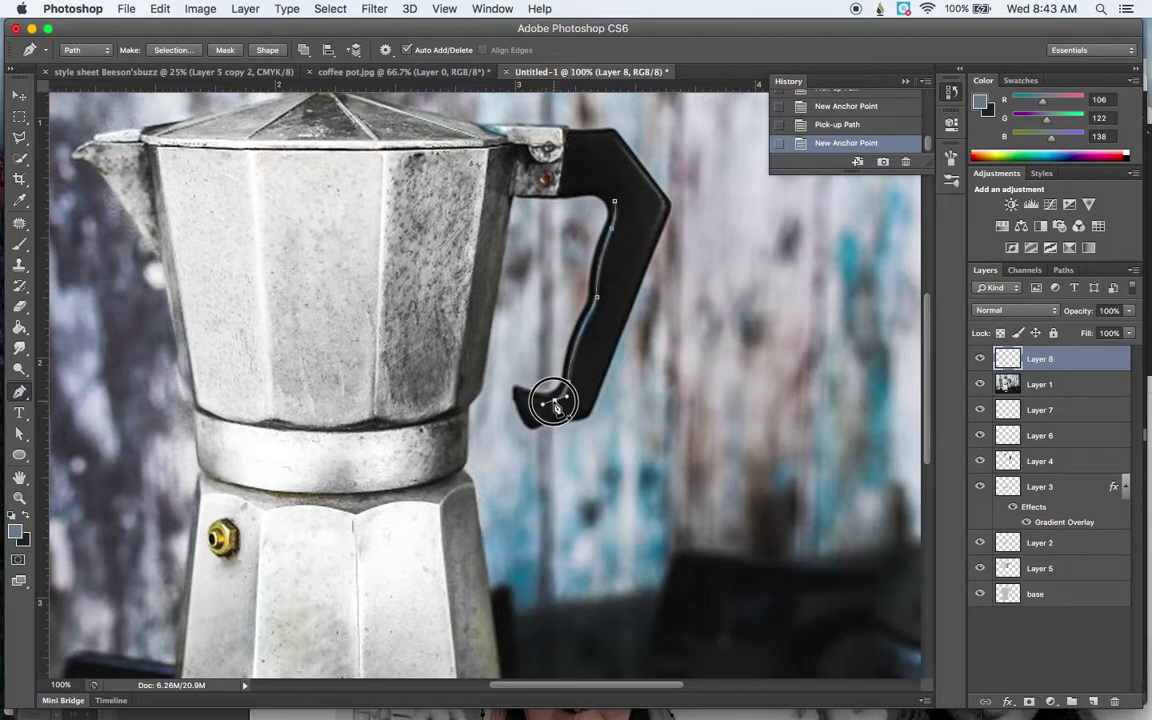
- Stroke the path with the brush and hide the path outline
right_click(603, 308)
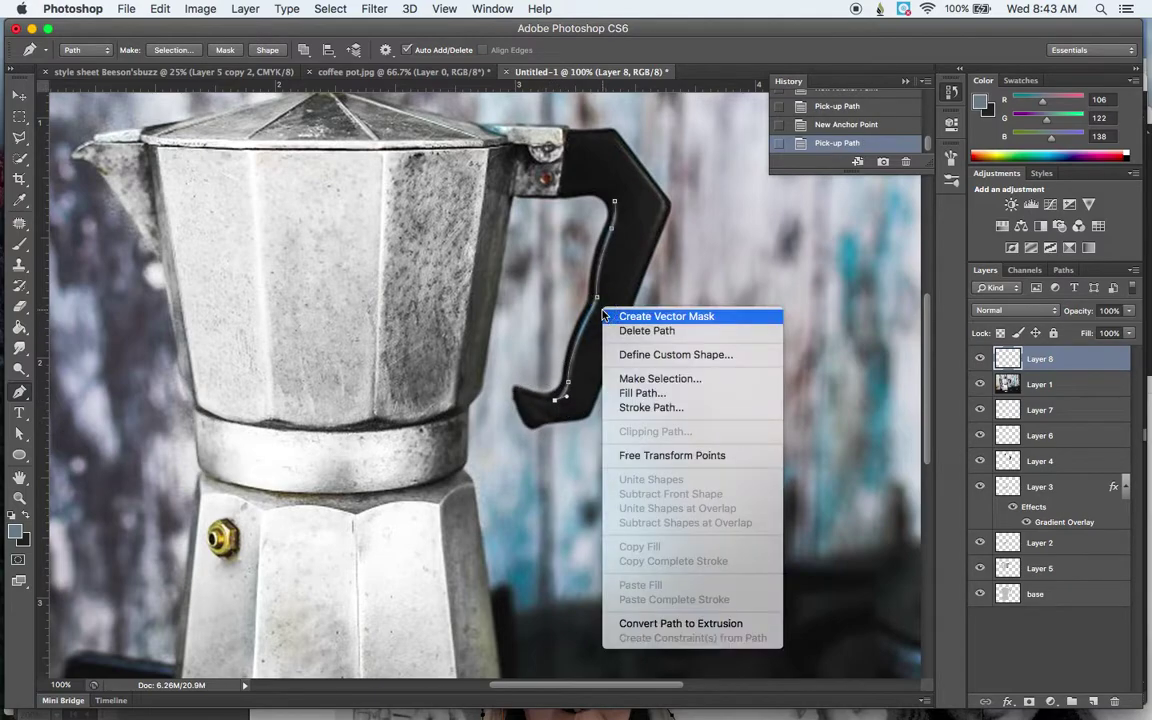
left_click(652, 408)
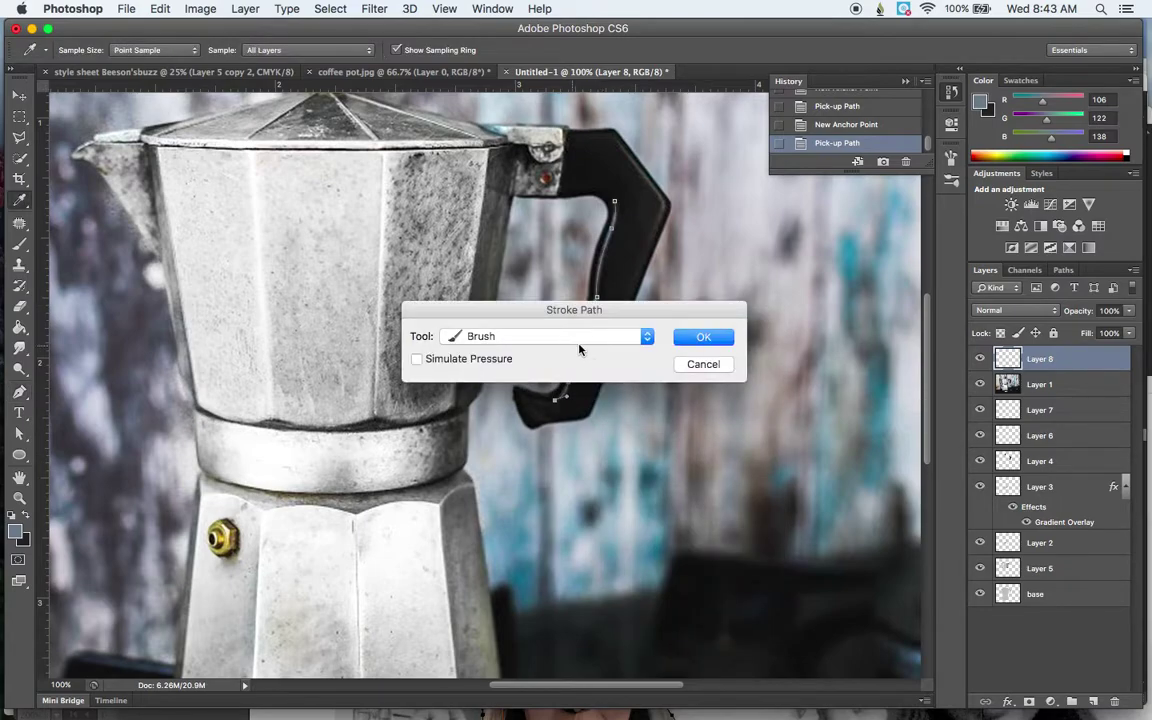
left_click(700, 337)
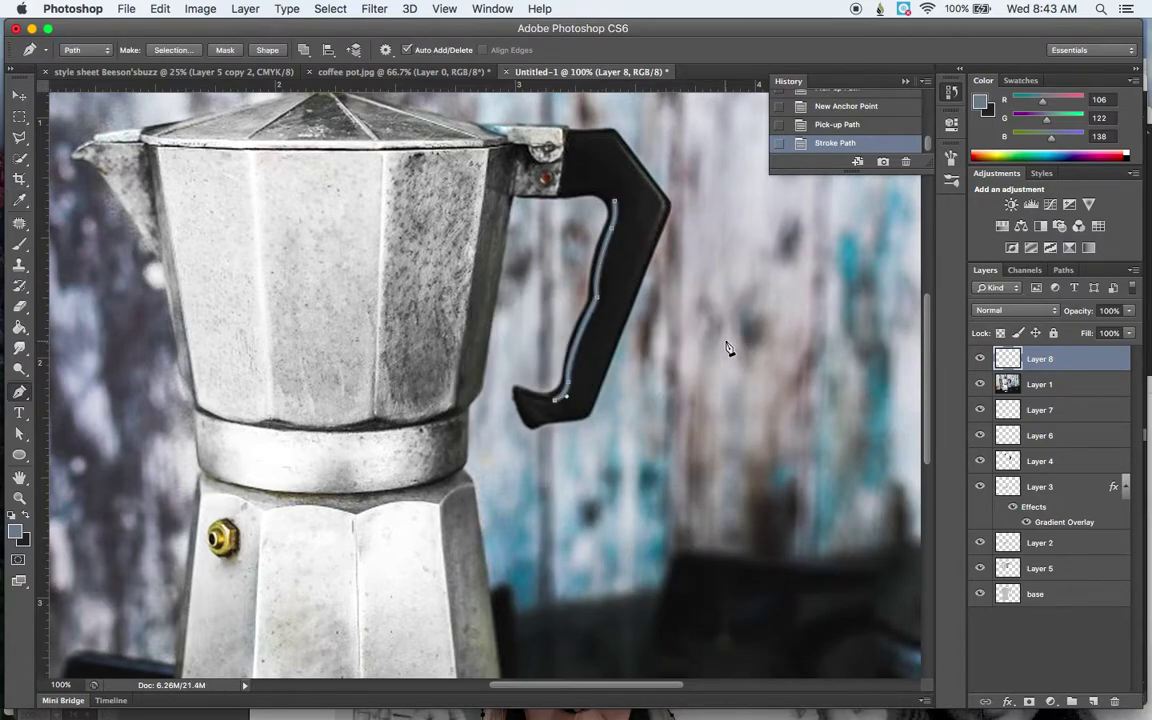
key("Return")
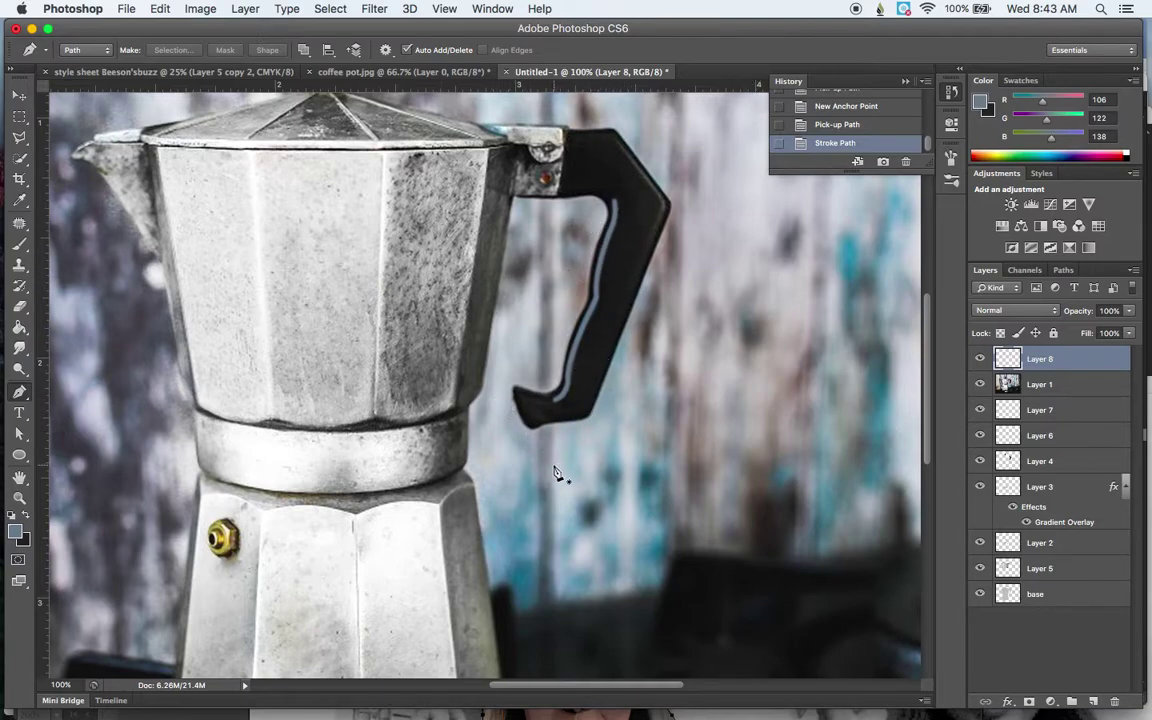
- Set Layer 8 to 76% opacity, apply a 1.4-pixel Gaussian Blur, and hide the photo layer
left_click(1130, 311)
left_click(1086, 333)
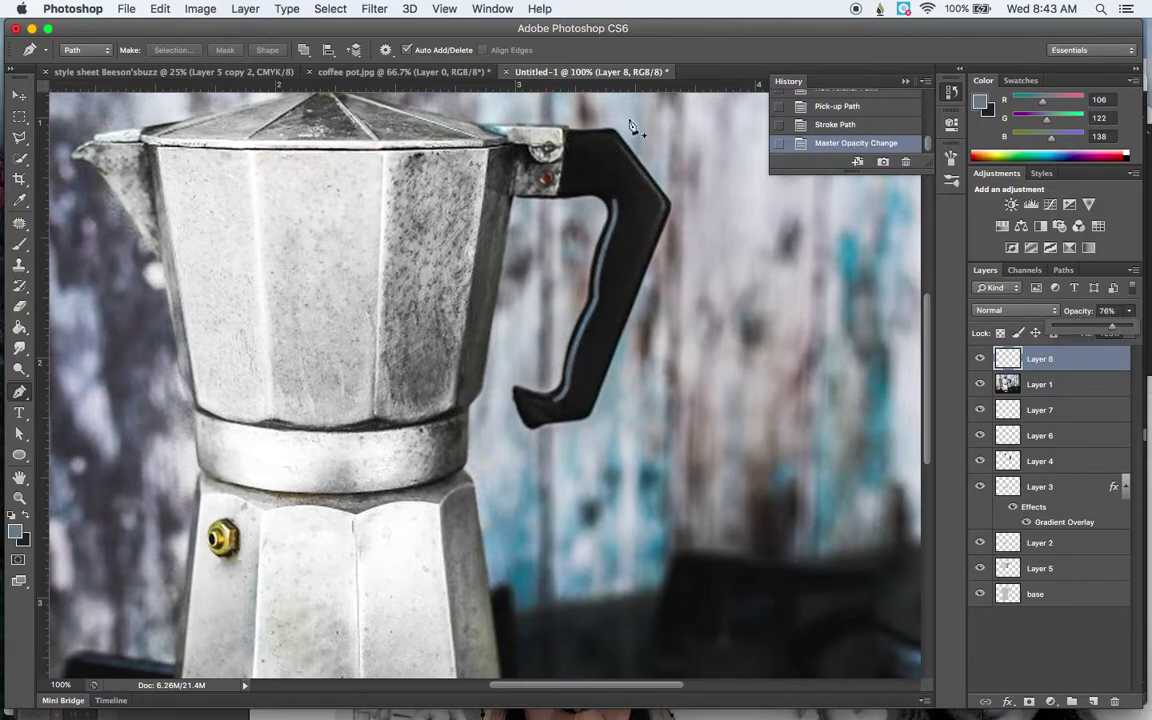
left_click(375, 8)
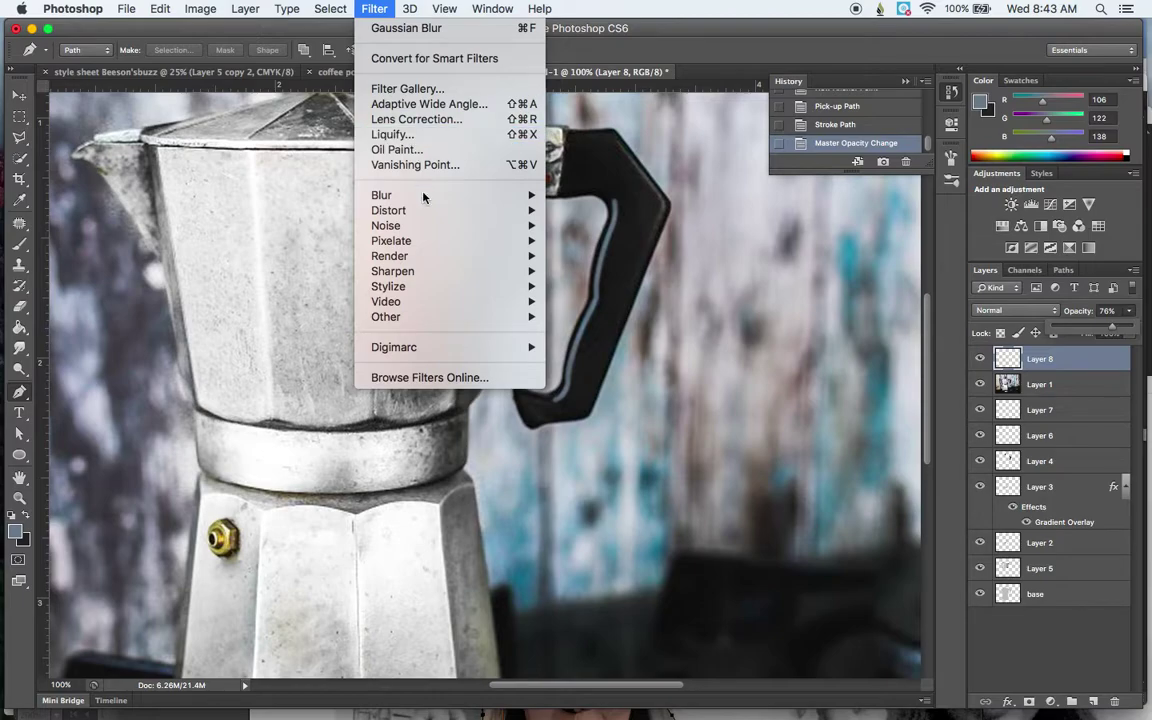
mouse_move(425, 203)
left_click(600, 316)
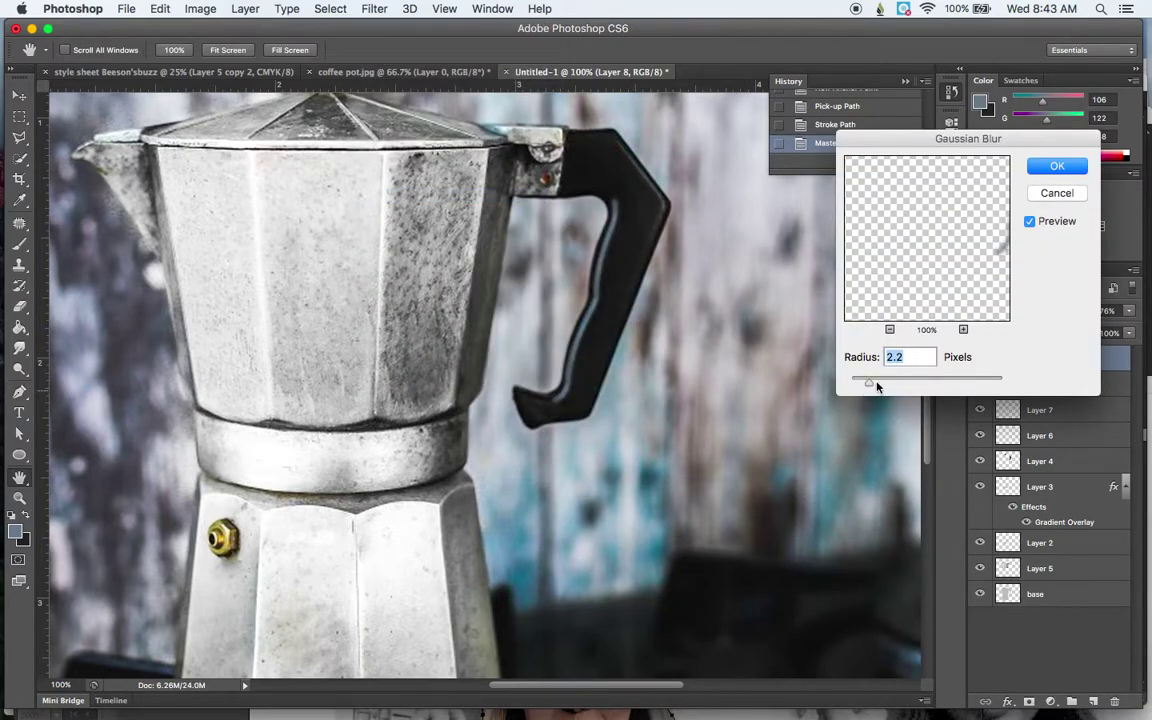
mouse_move(870, 388)
left_mouse_down()
mouse_move(890, 387)
mouse_move(866, 386)
left_mouse_up()
left_click_drag(941, 228, 887, 270)
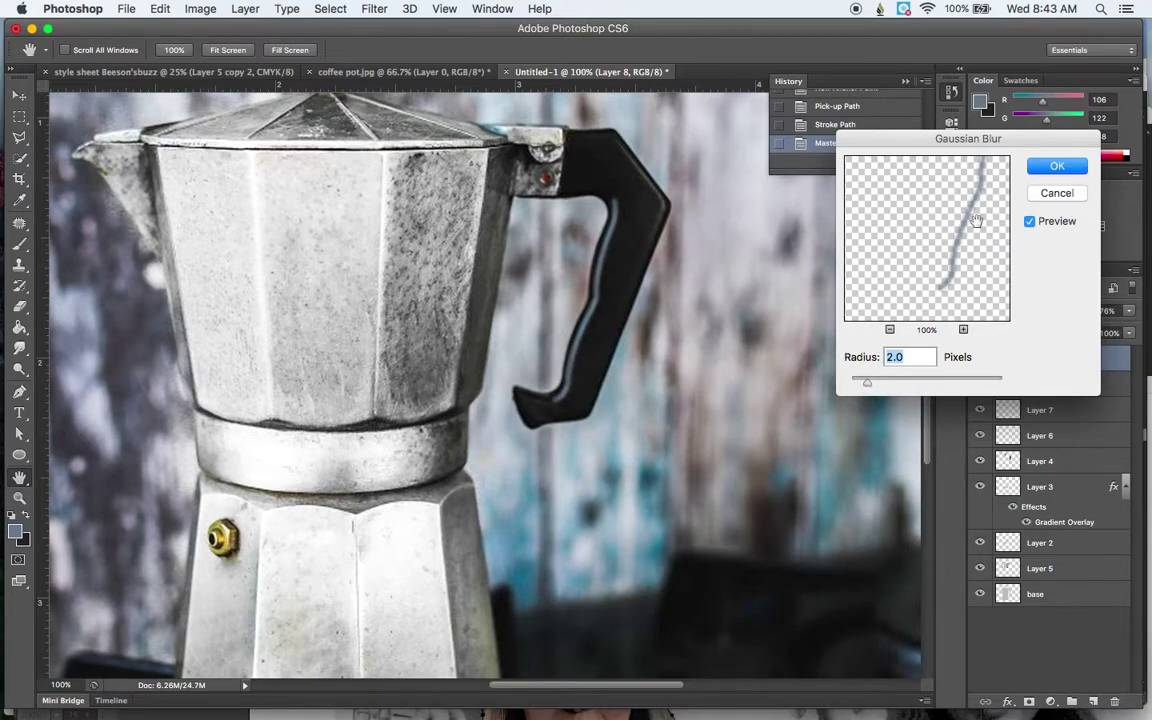
left_click_drag(868, 389, 863, 387)
left_click(1058, 165)
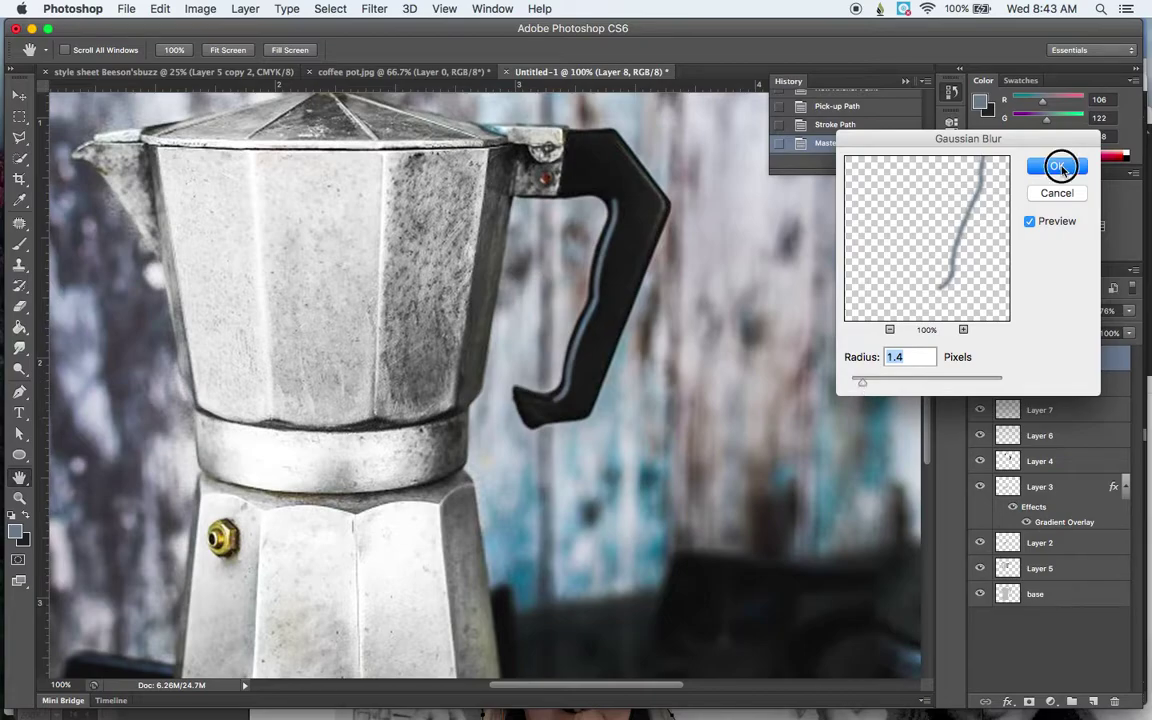
left_click(981, 385)
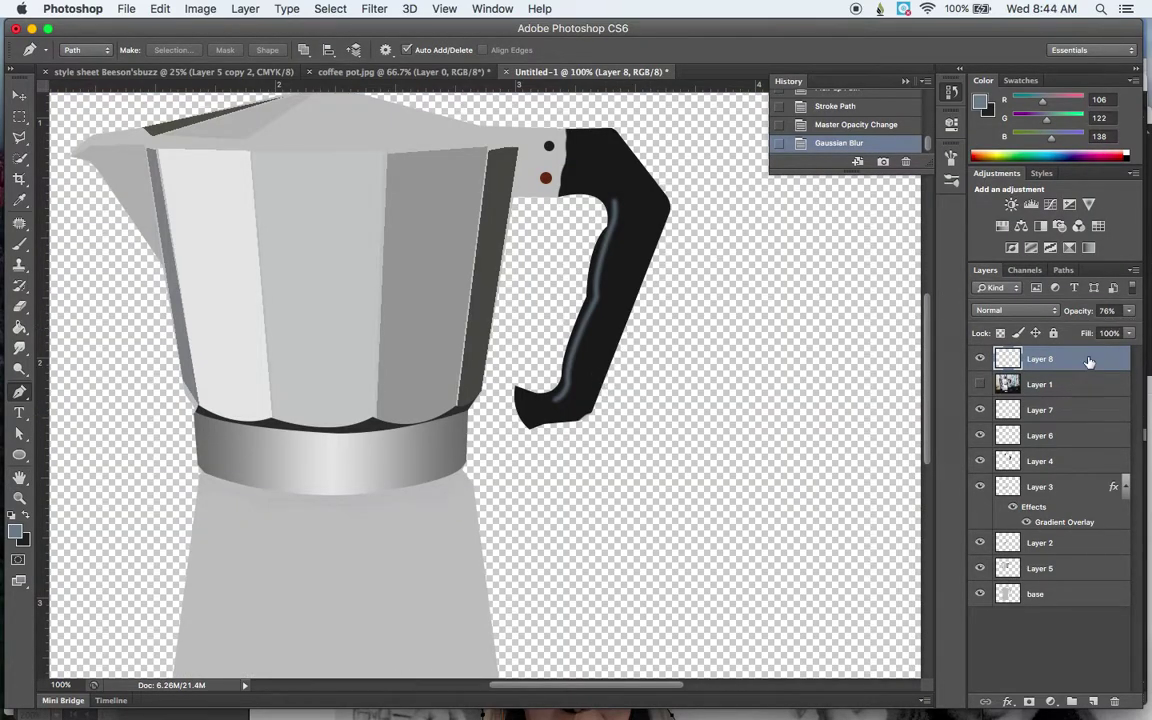
- Drop the highlight layer to 51% opacity, zoom out, and switch to the coffee pot.jpg document
left_click(1130, 311)
left_click(1095, 328)
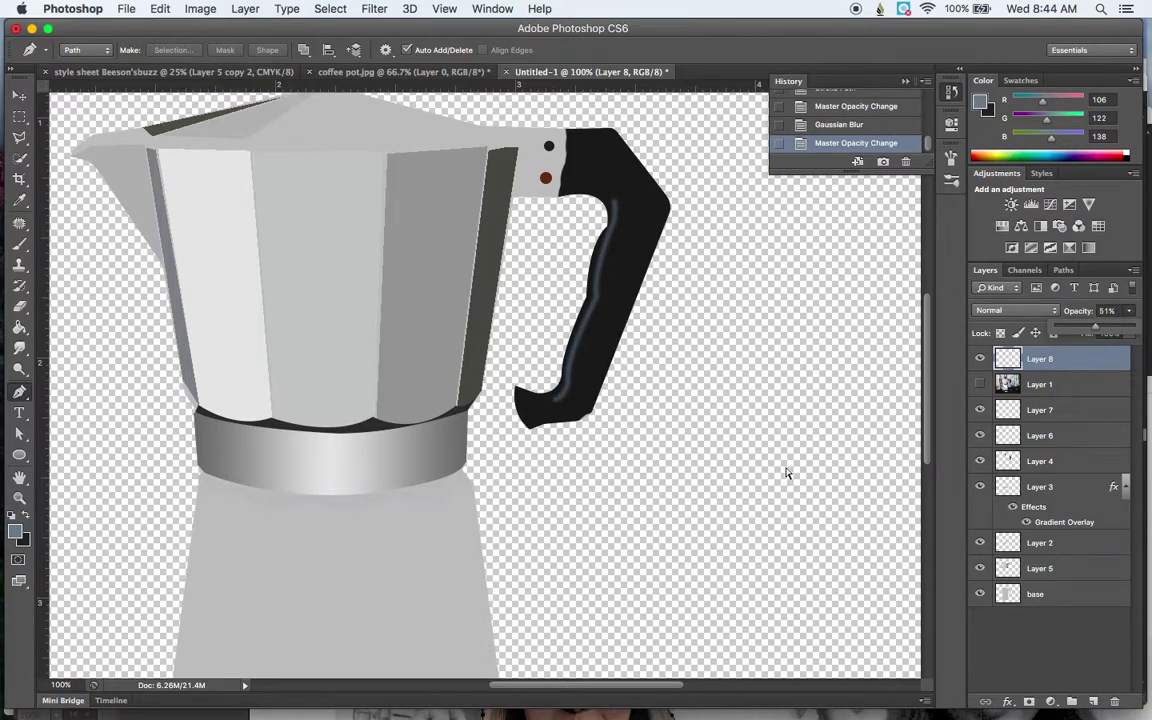
key("super+minus")
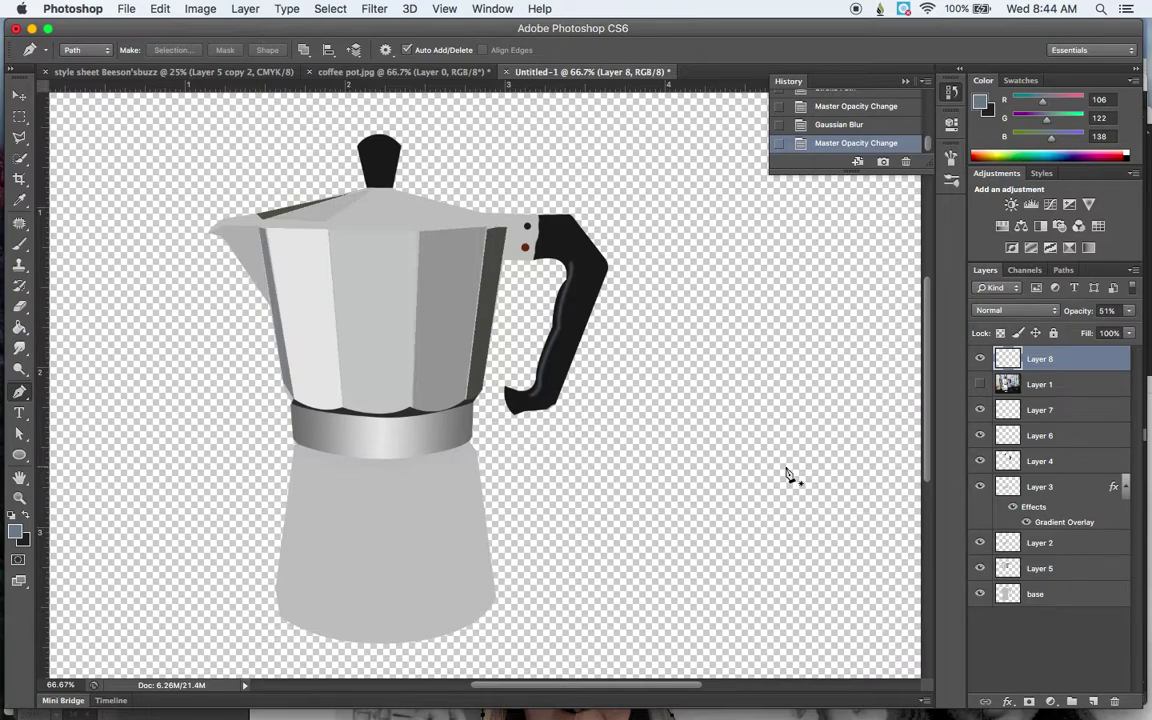
left_click(395, 72)
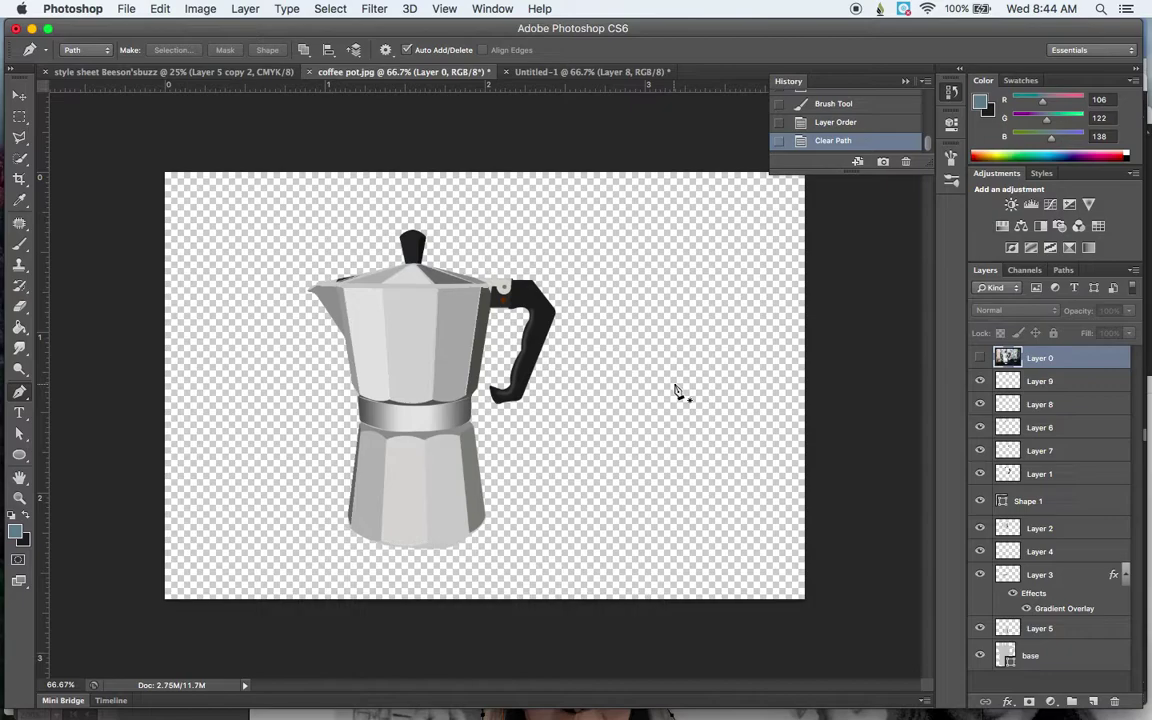
left_click(124, 9)
left_click(140, 195)
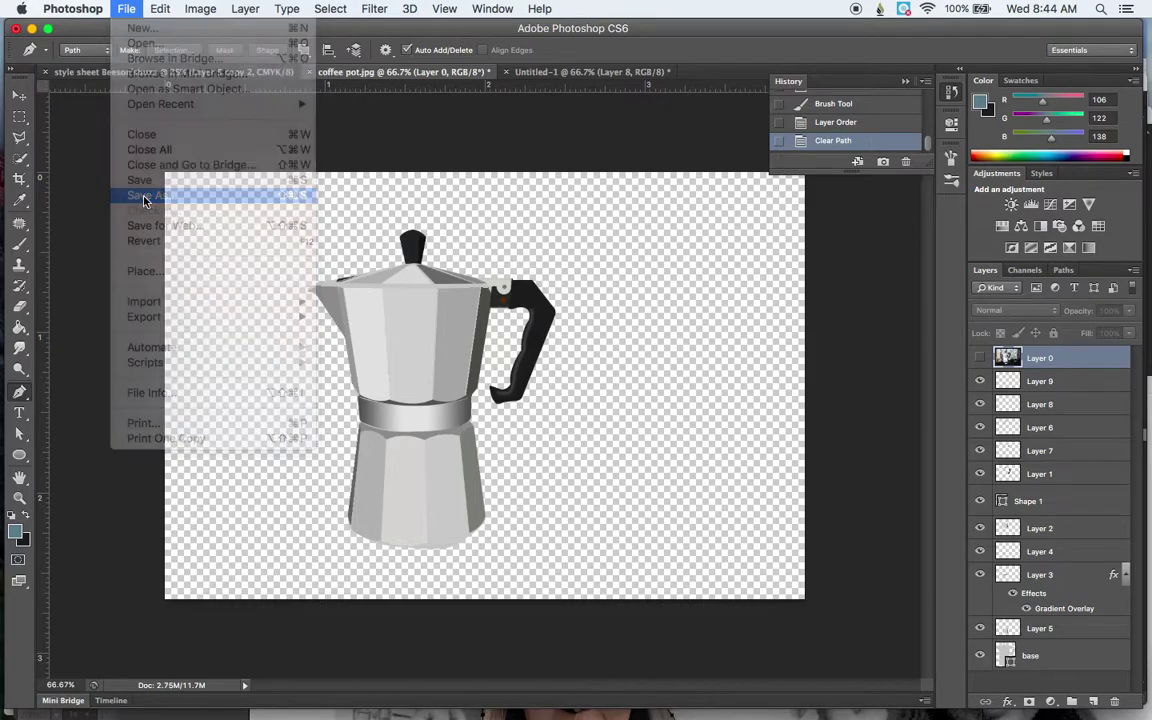
left_click(615, 252)
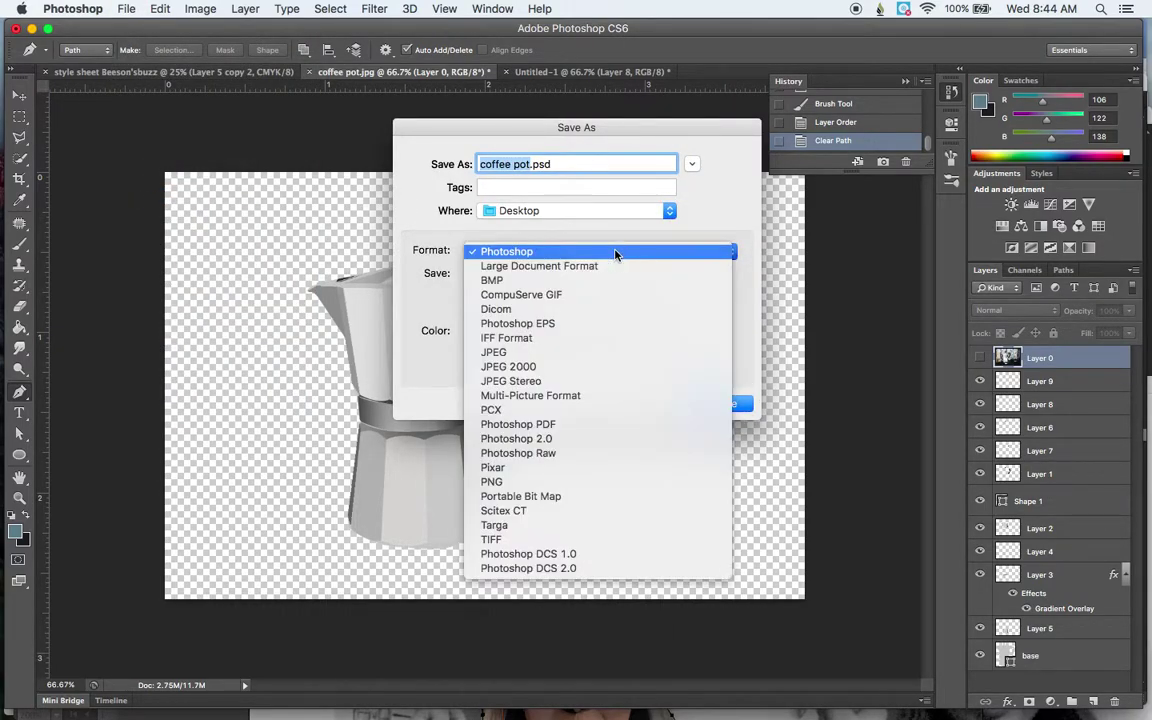
left_click(740, 440)
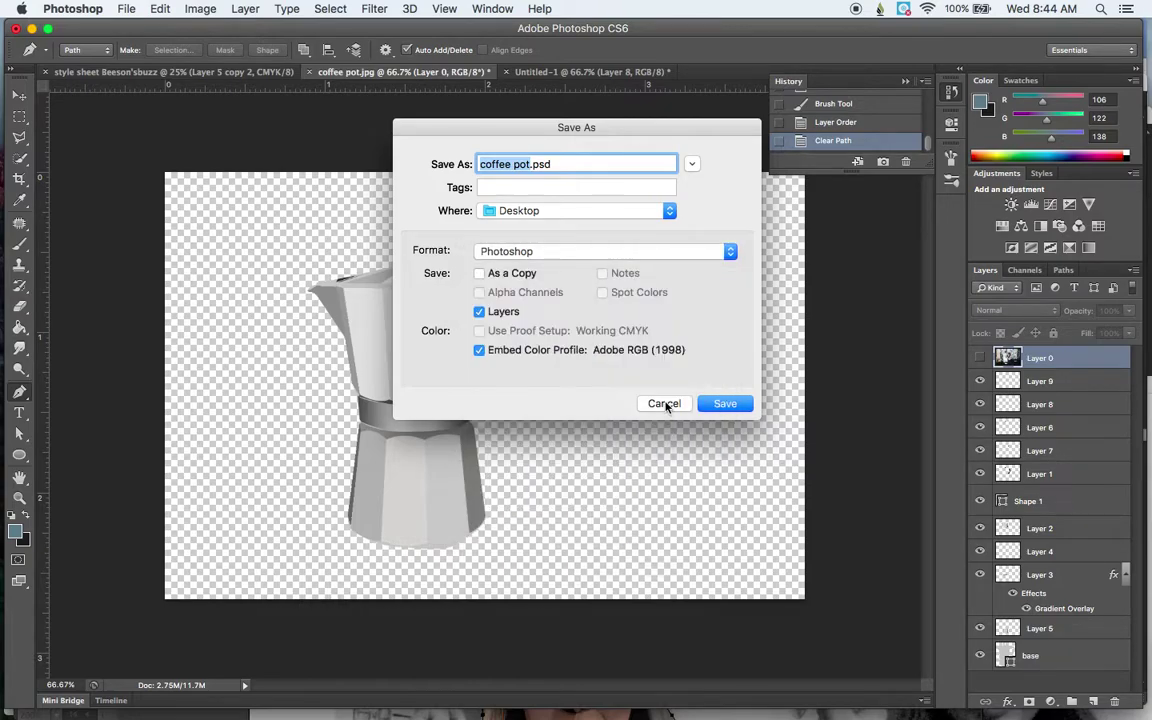
left_click(664, 404)
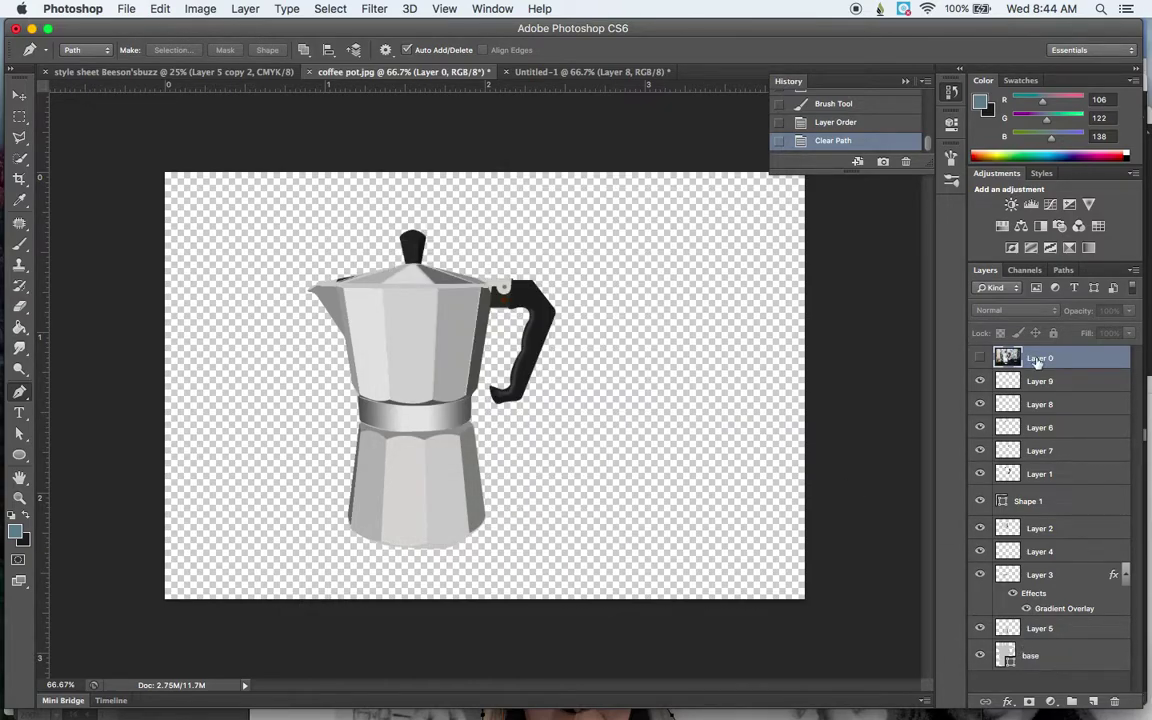